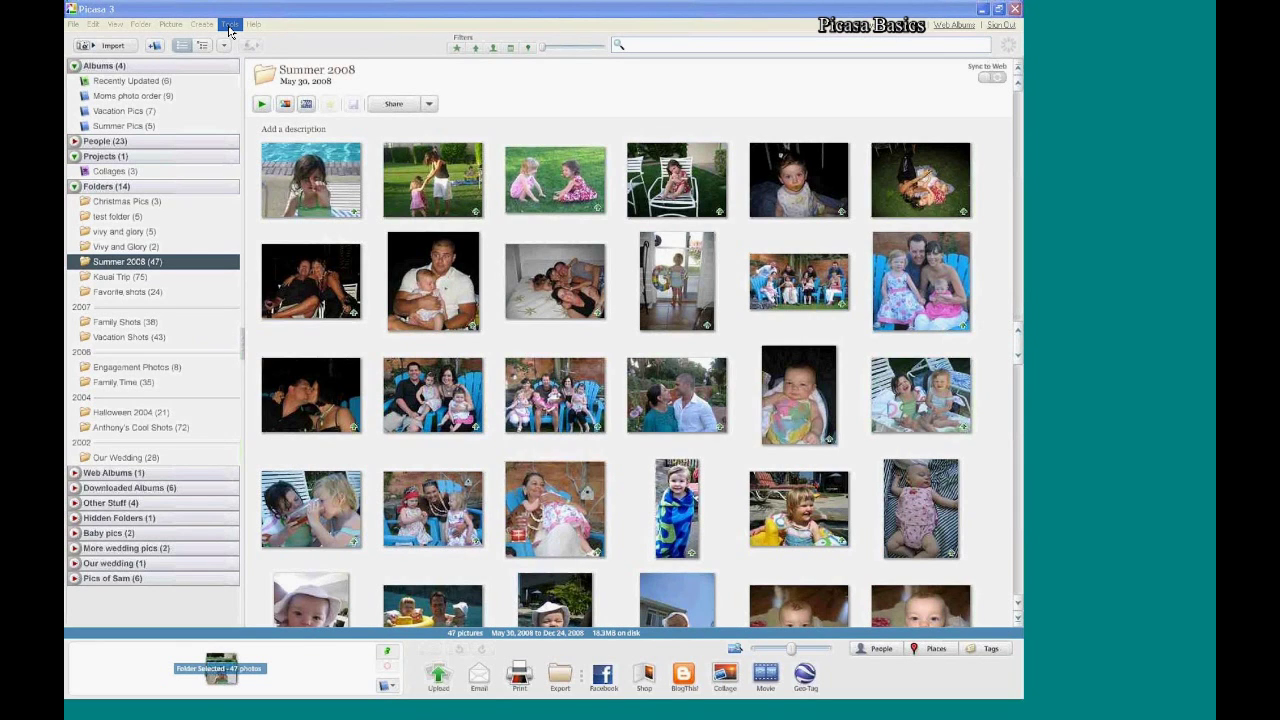
Review the scanned and watched folders in the Folder Manager and close it without changes
left_click(230, 26)
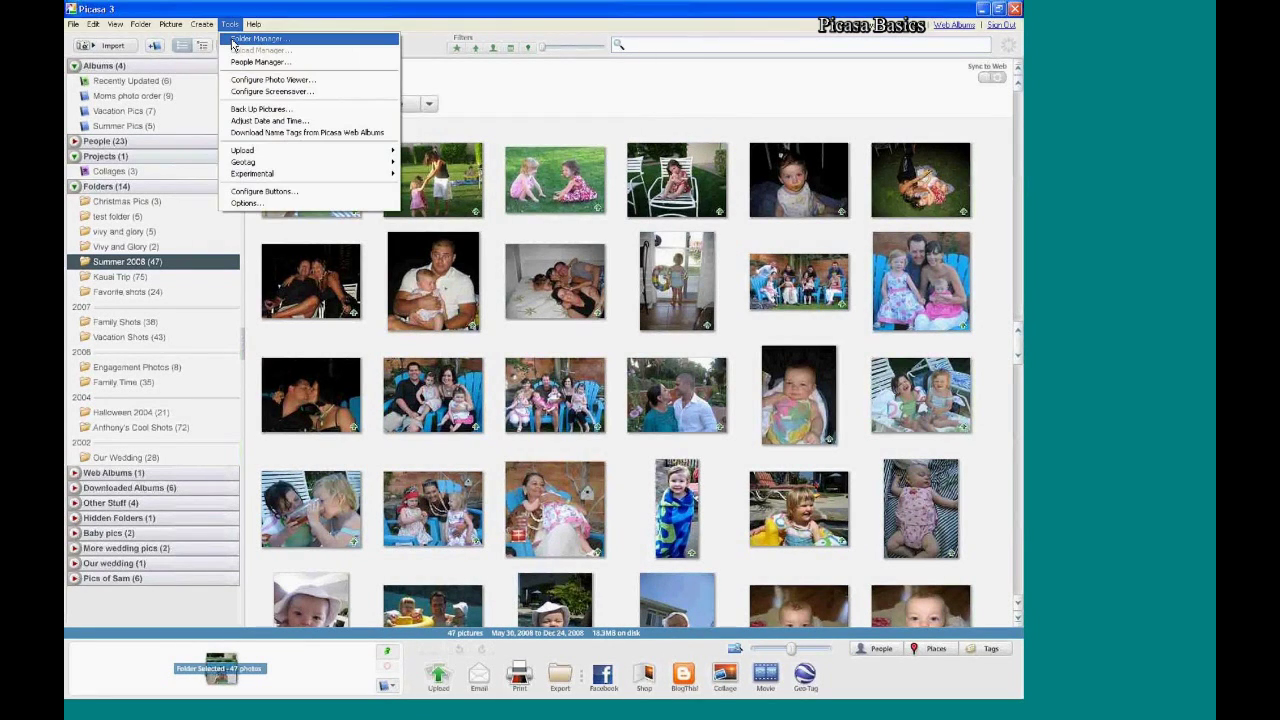
left_click(255, 38)
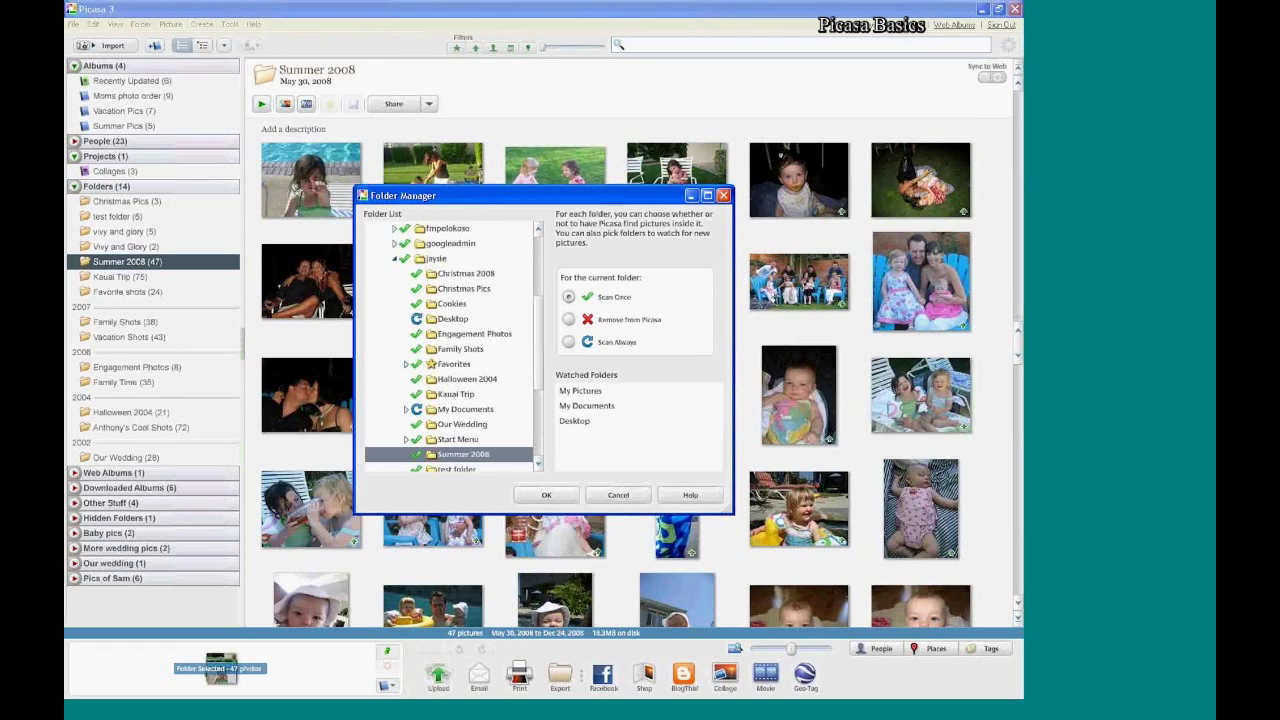
left_click_drag(543, 331, 549, 243)
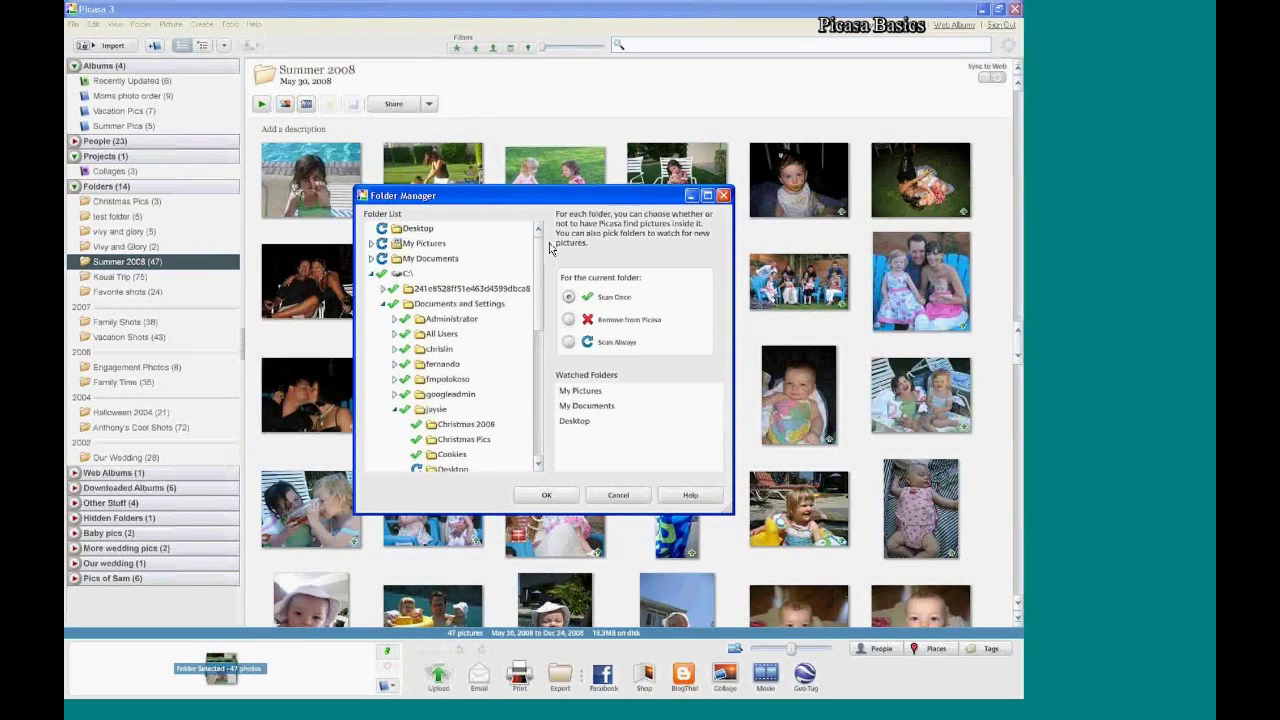
left_click(619, 497)
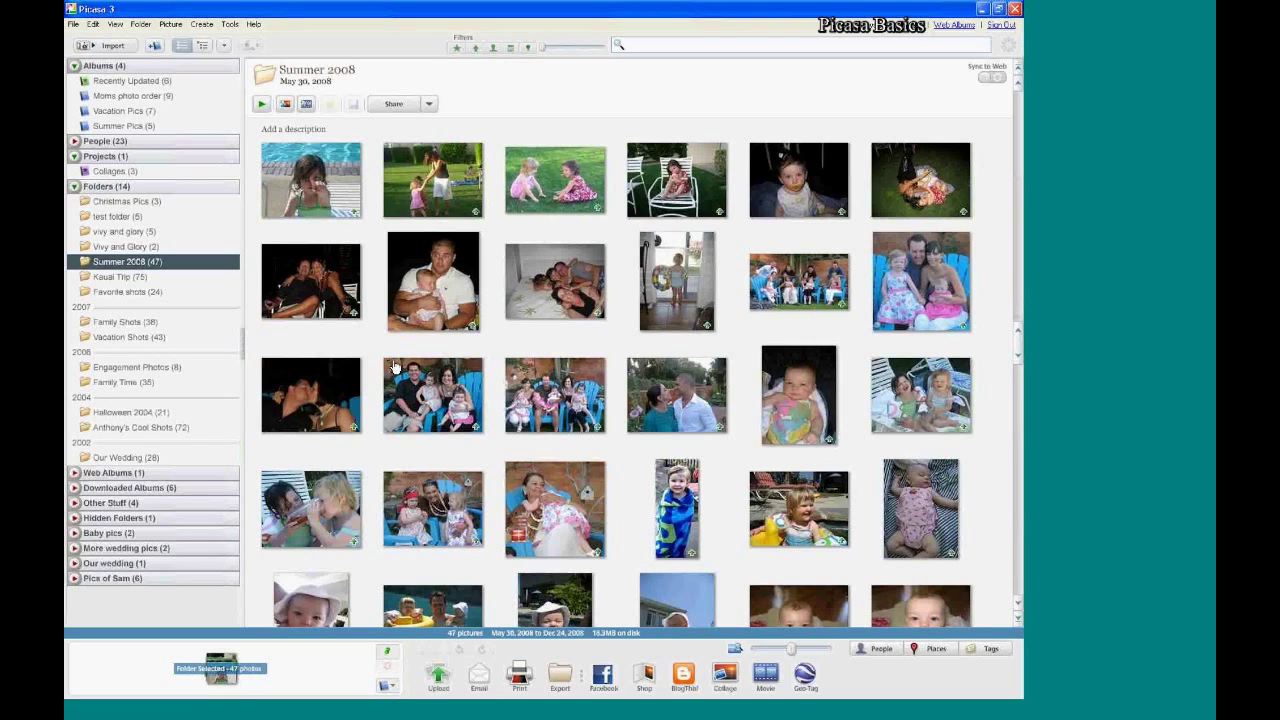
Add four Summer 2008 photos to the Moms photo order album: baby with bib, girl on dark grass, family portrait on blue chair, baby in colorful outfit
left_click(438, 291)
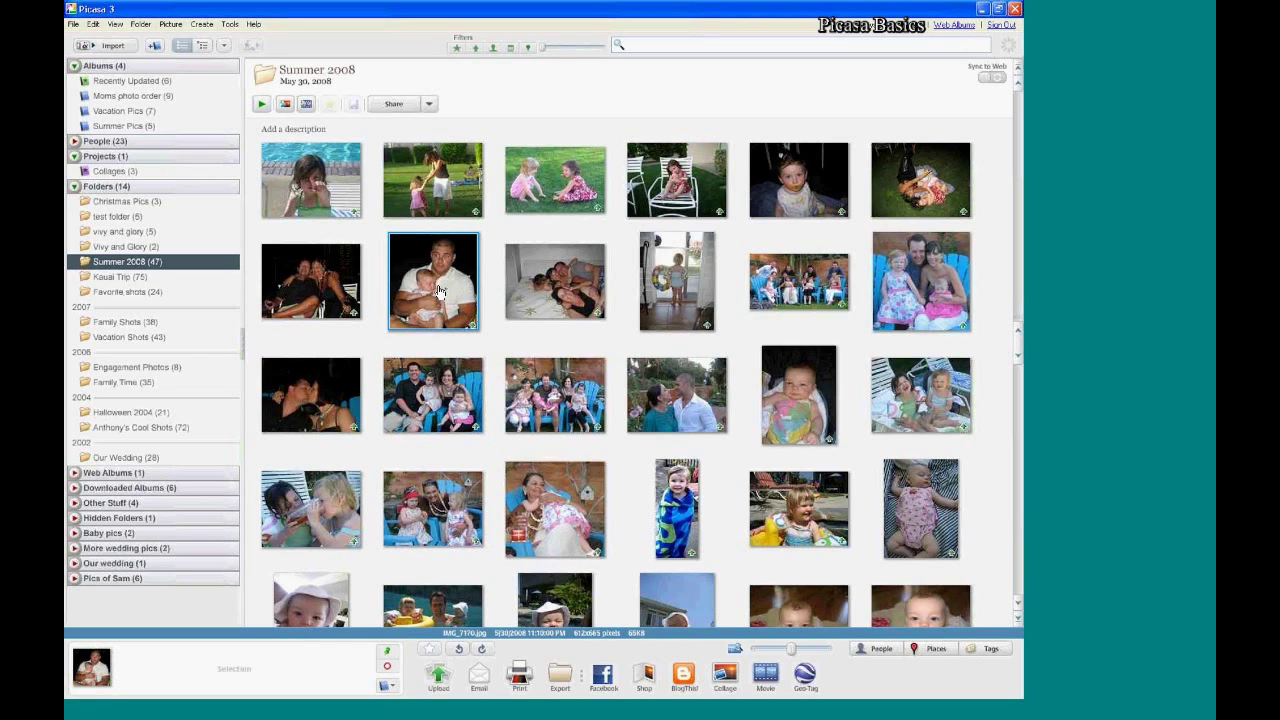
left_click(150, 96)
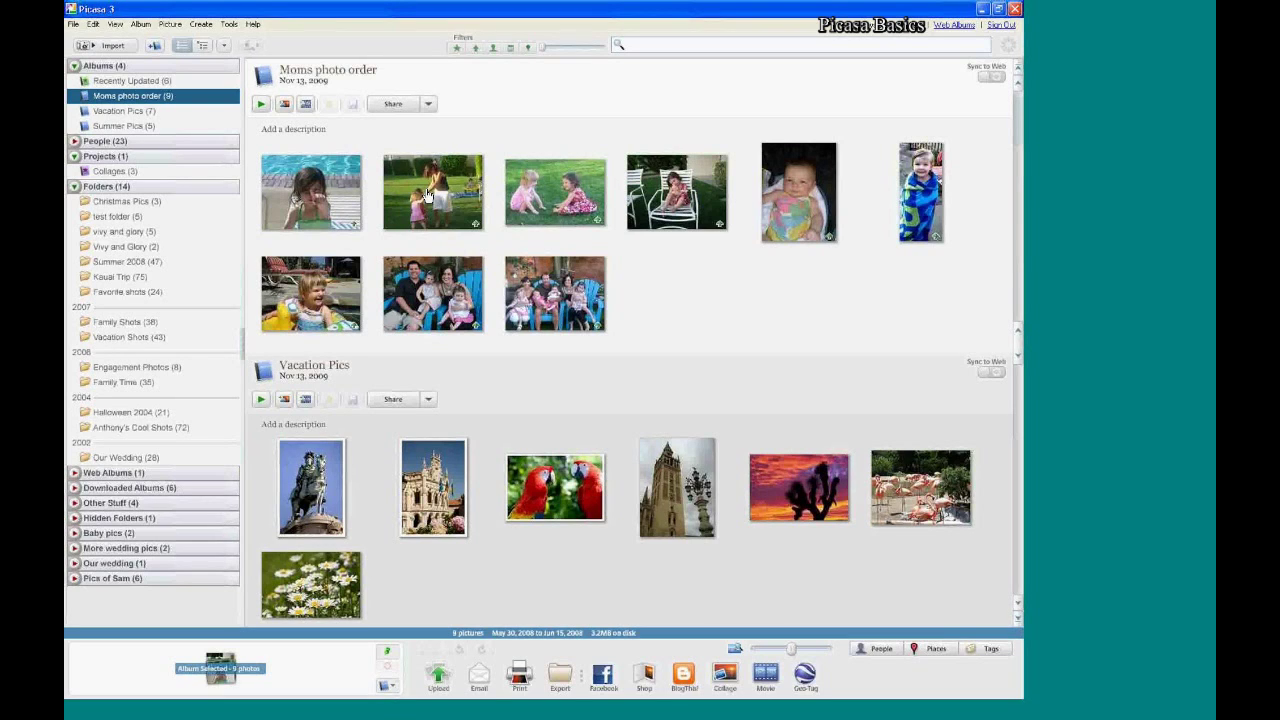
left_click(134, 248)
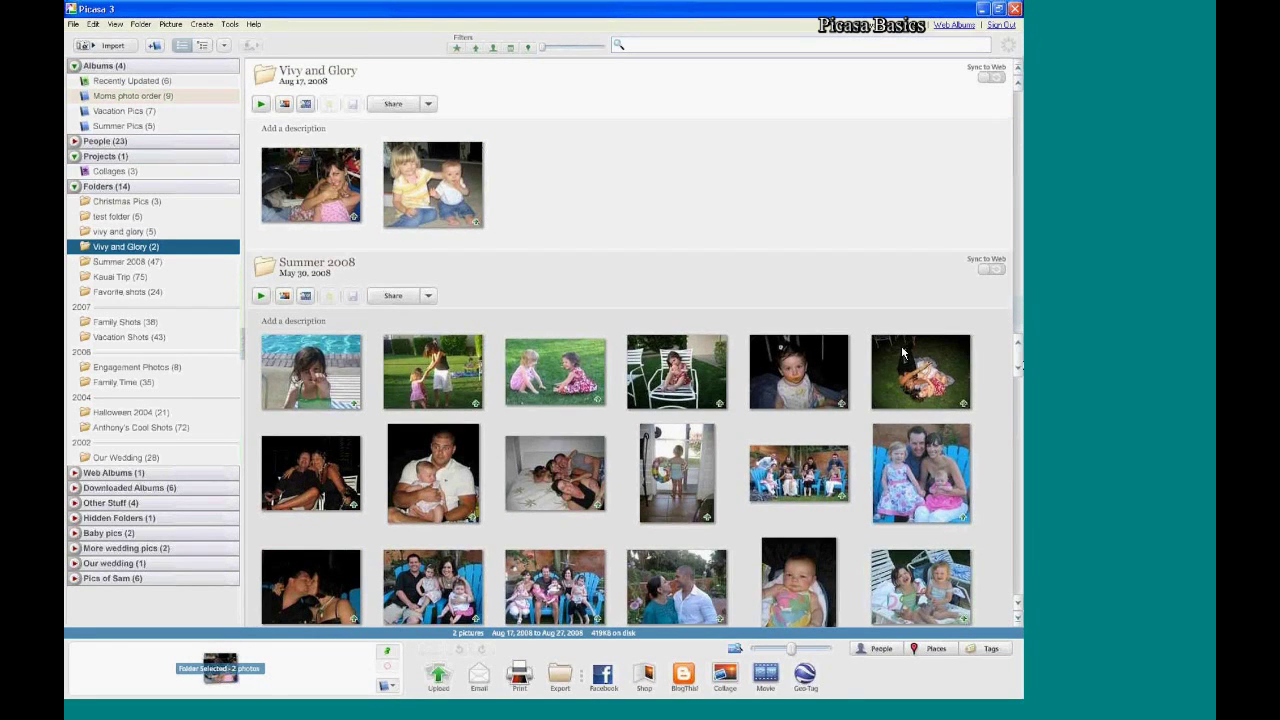
left_click(819, 374)
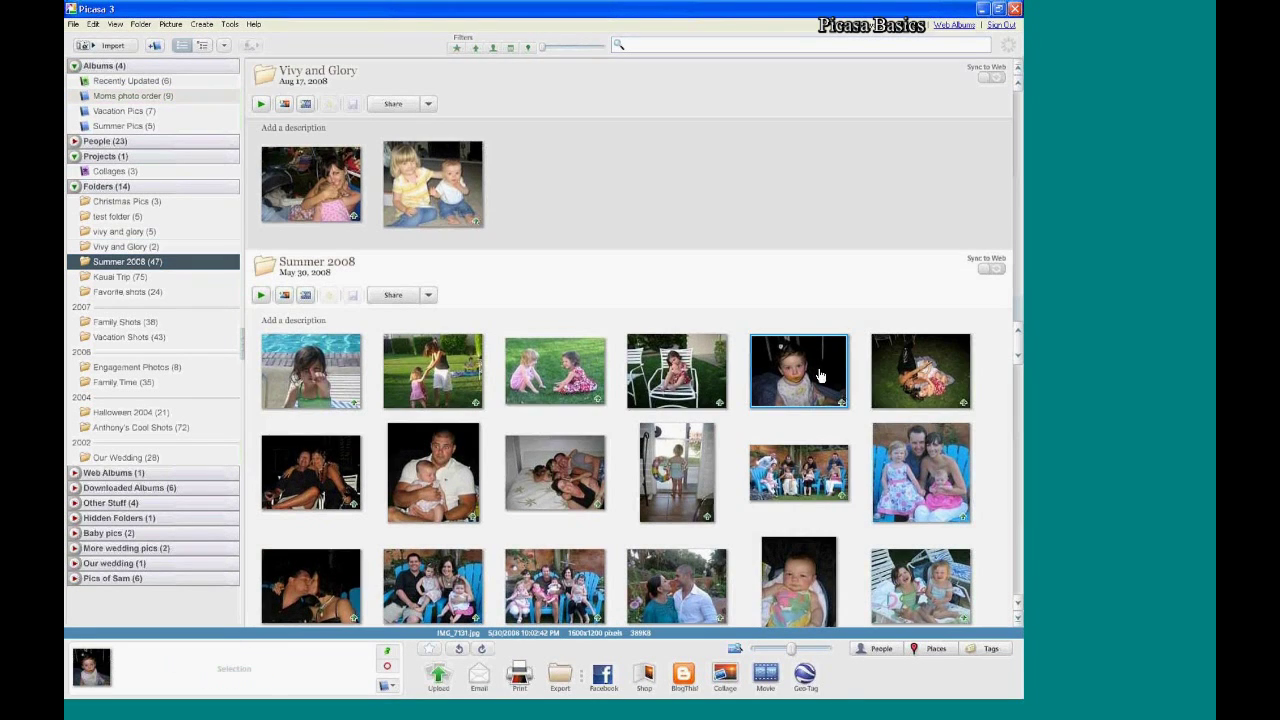
left_click(914, 386, "ctrl")
left_click(911, 461, "ctrl")
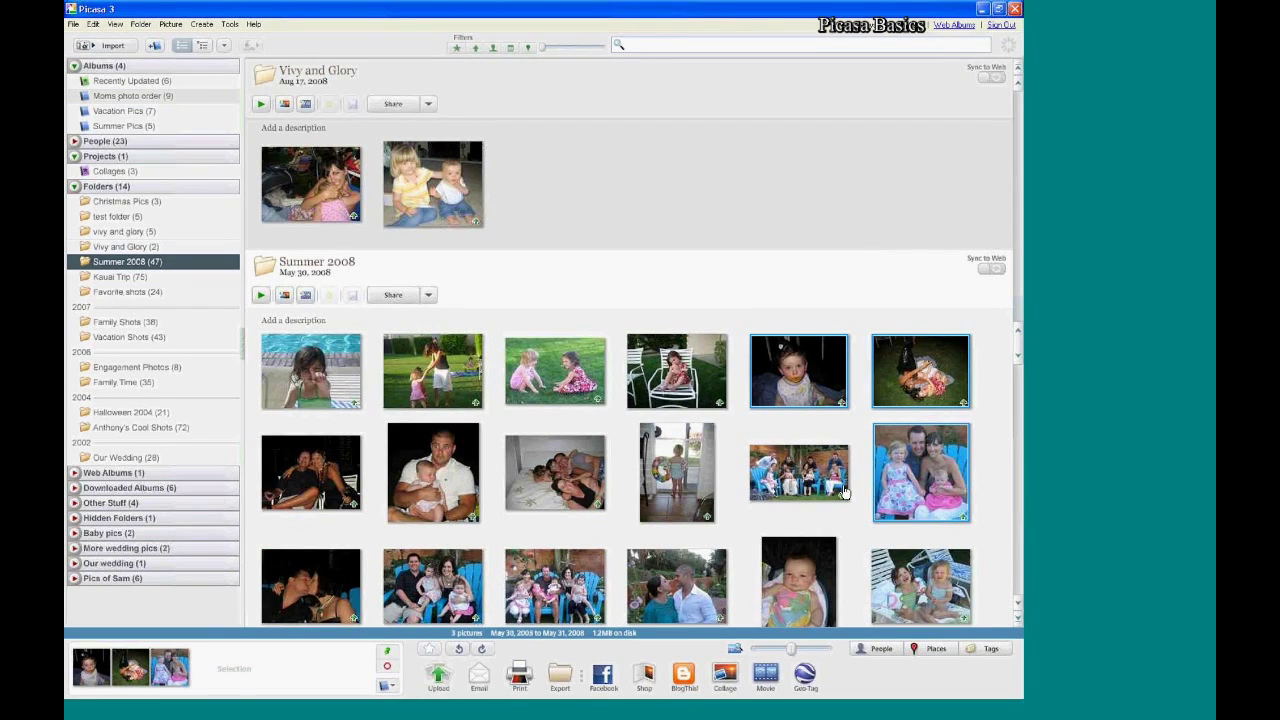
left_click(801, 558, "ctrl")
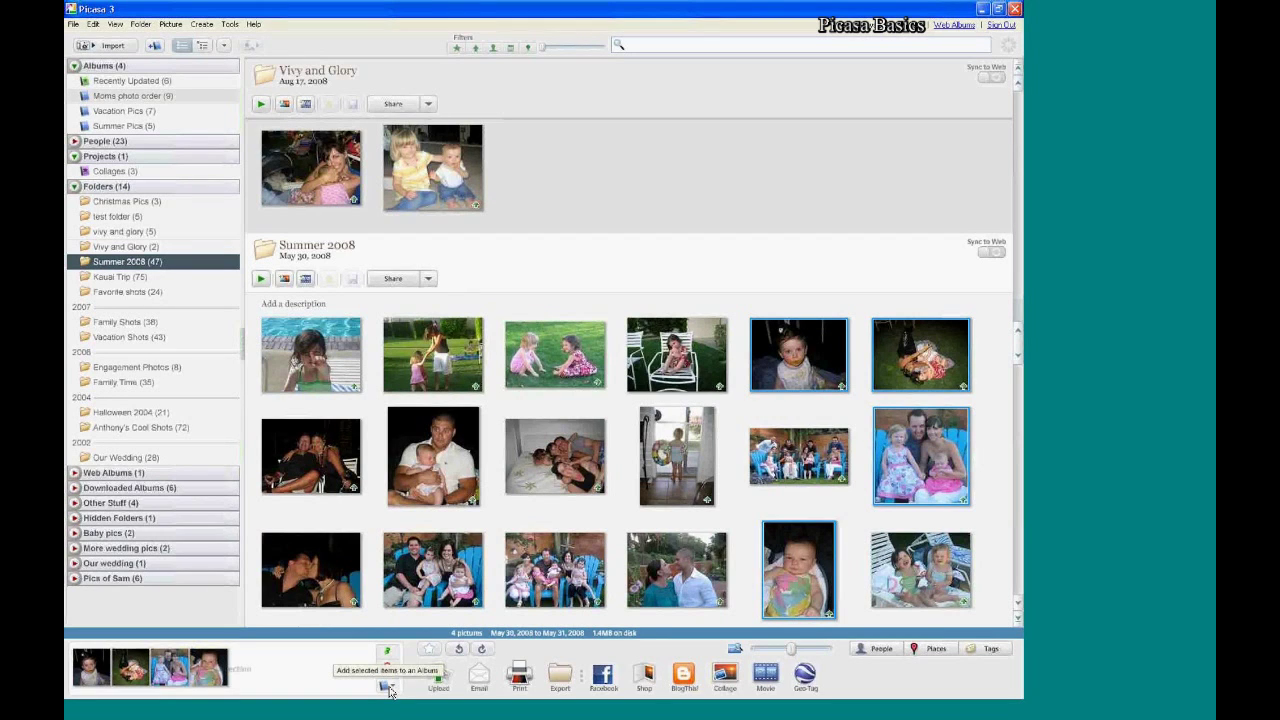
left_click(388, 688)
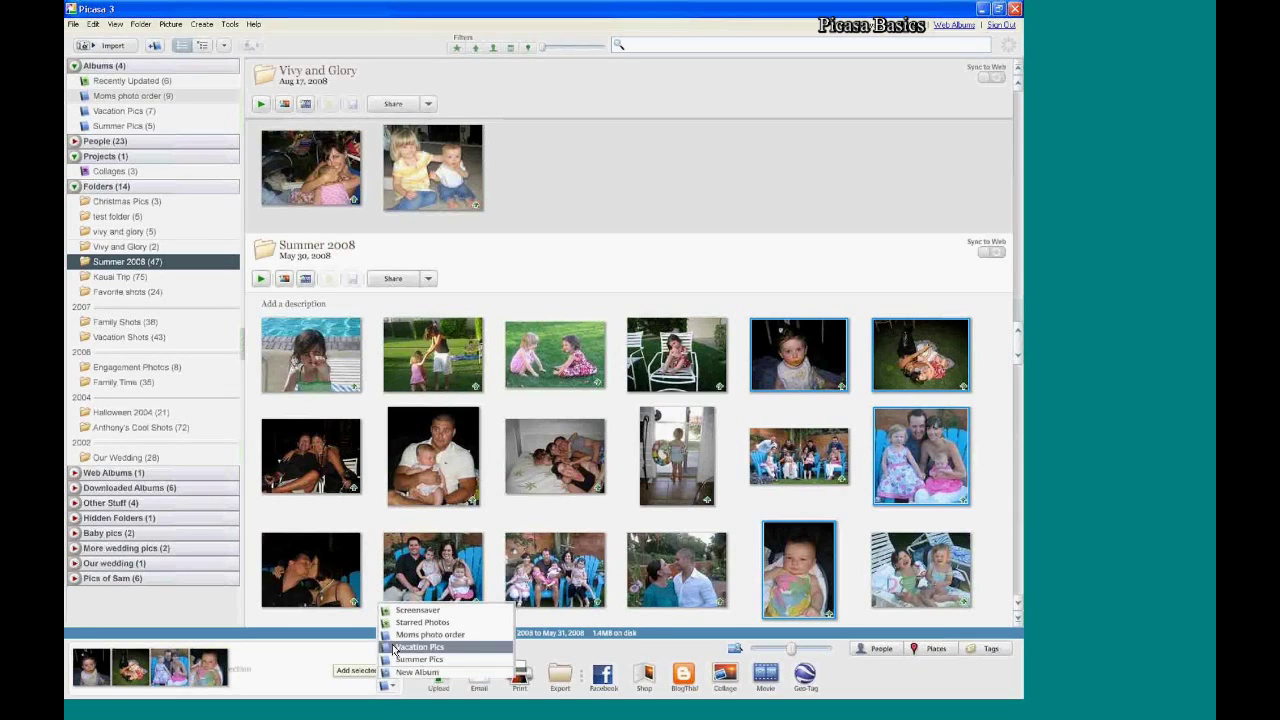
left_click(400, 647)
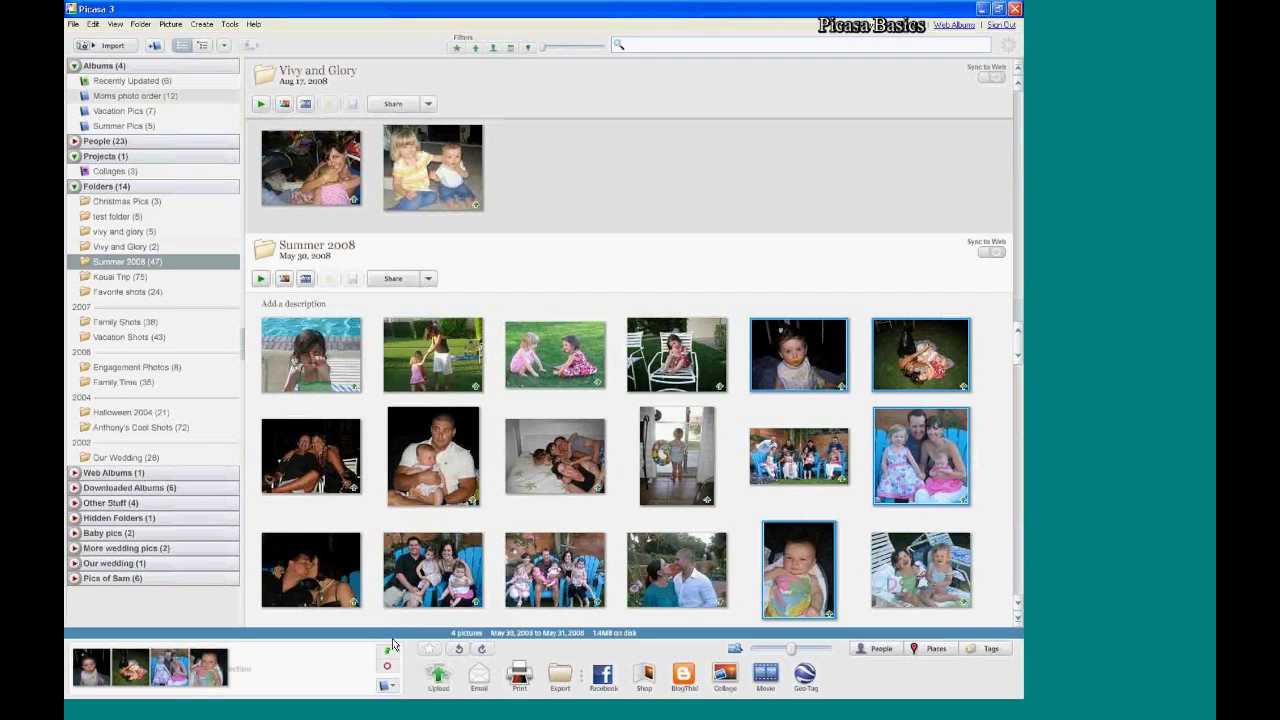
Open the Moms photo order album, review the online providers for ordering its prints, and return to the library
left_click(187, 100)
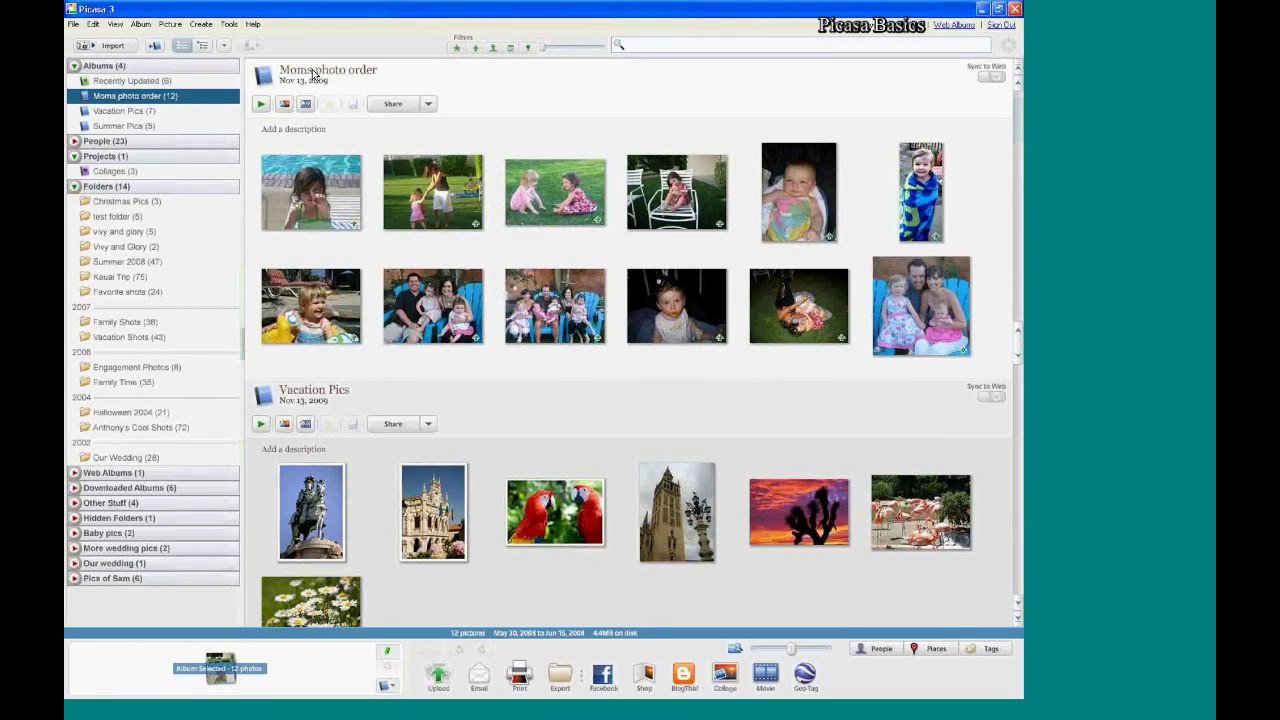
left_click(643, 676)
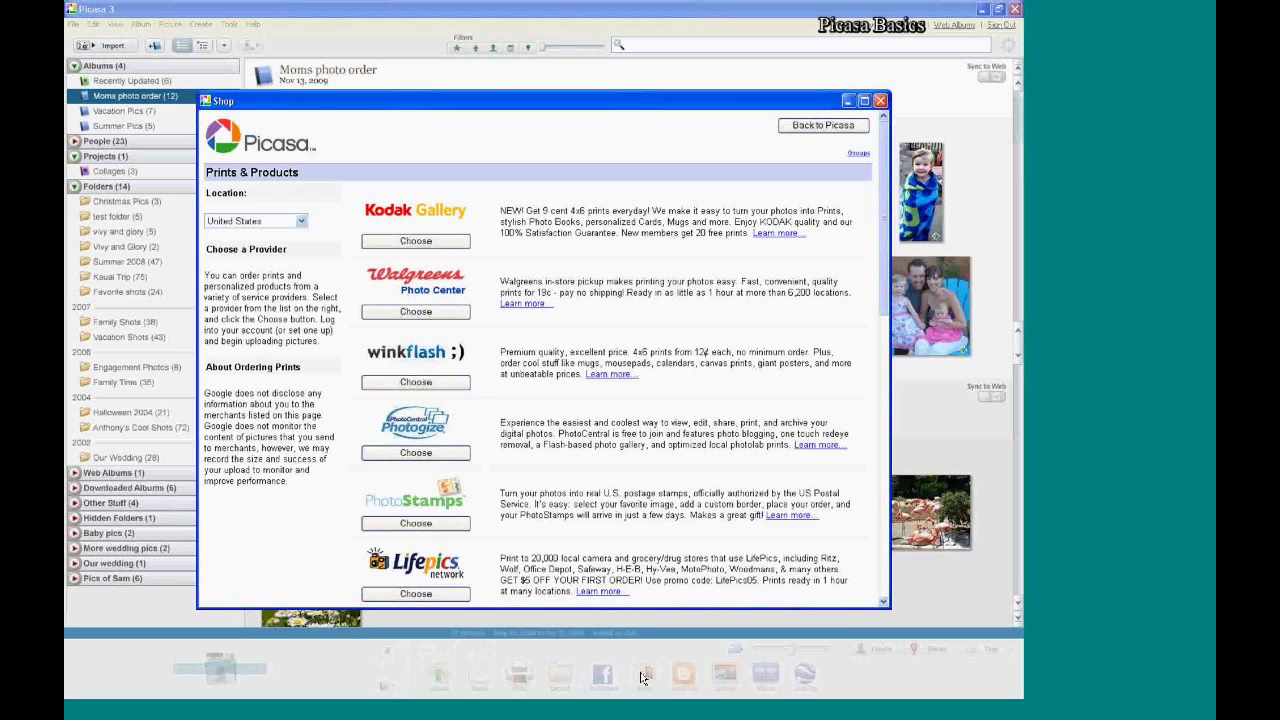
left_click(822, 126)
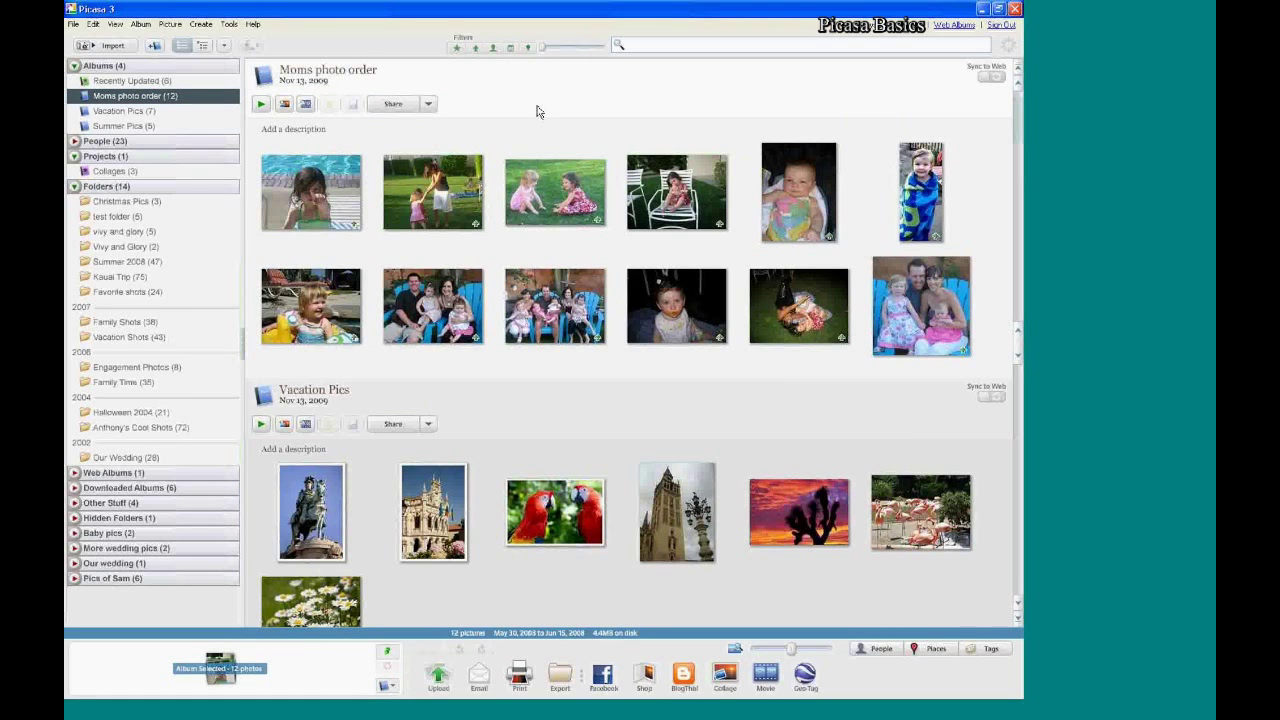
Review the web album upload options for the first photo in the Summer Pics album without uploading it
left_click(133, 127)
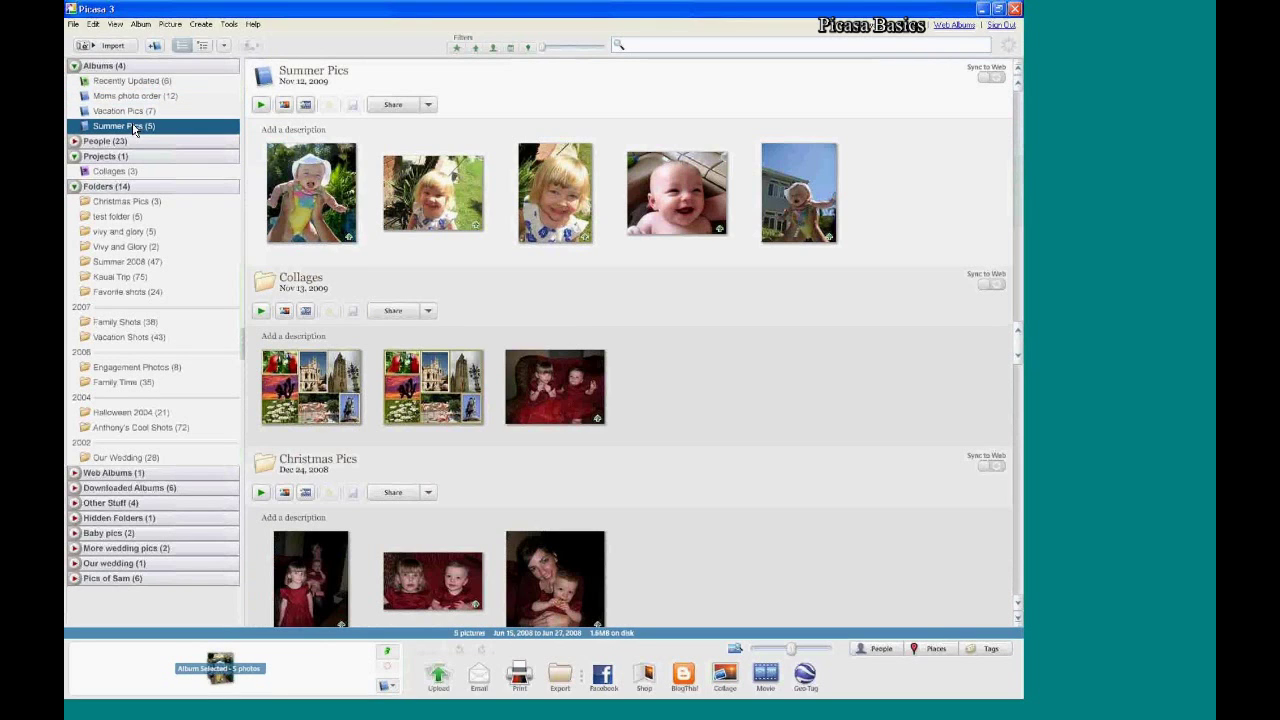
left_click(289, 187)
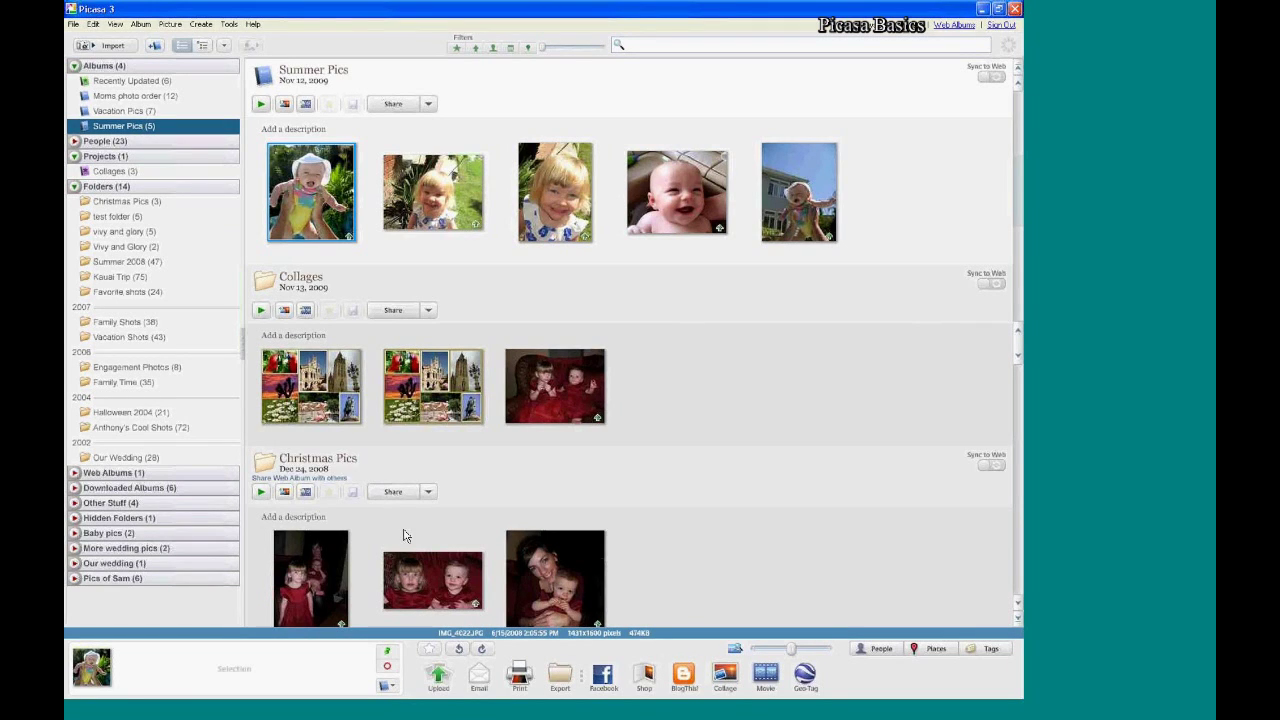
left_click(436, 677)
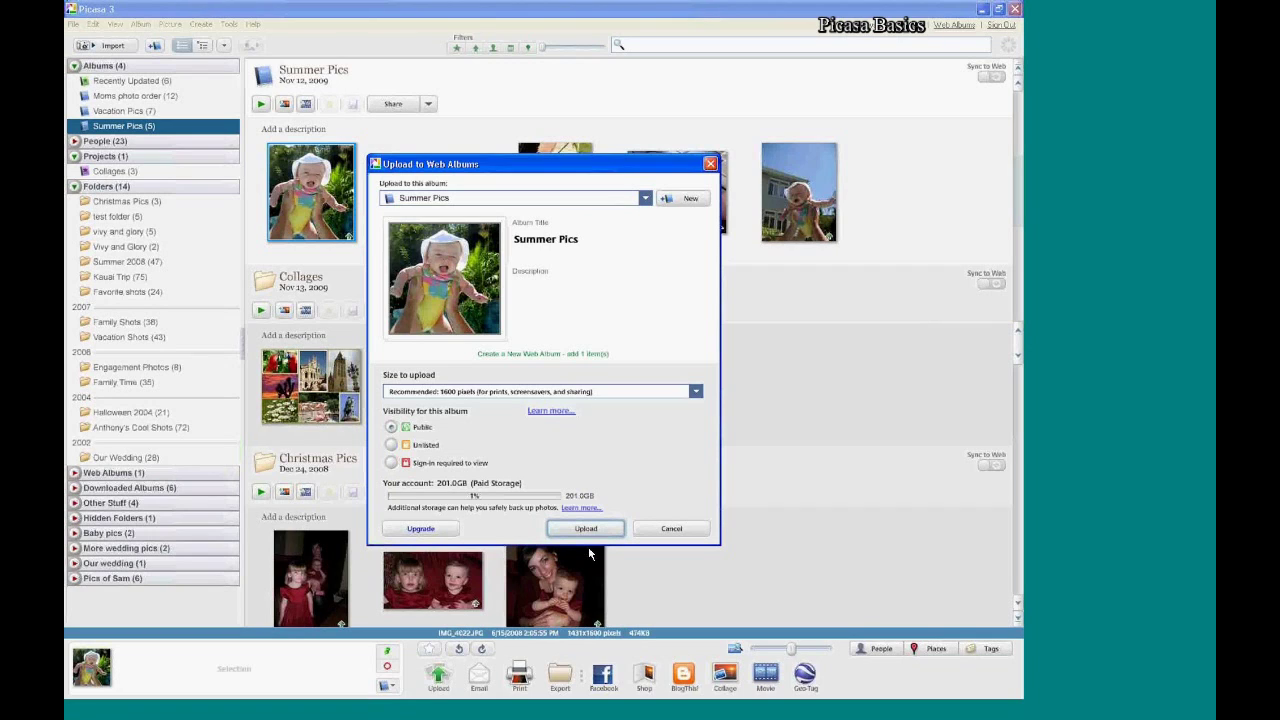
left_click(668, 529)
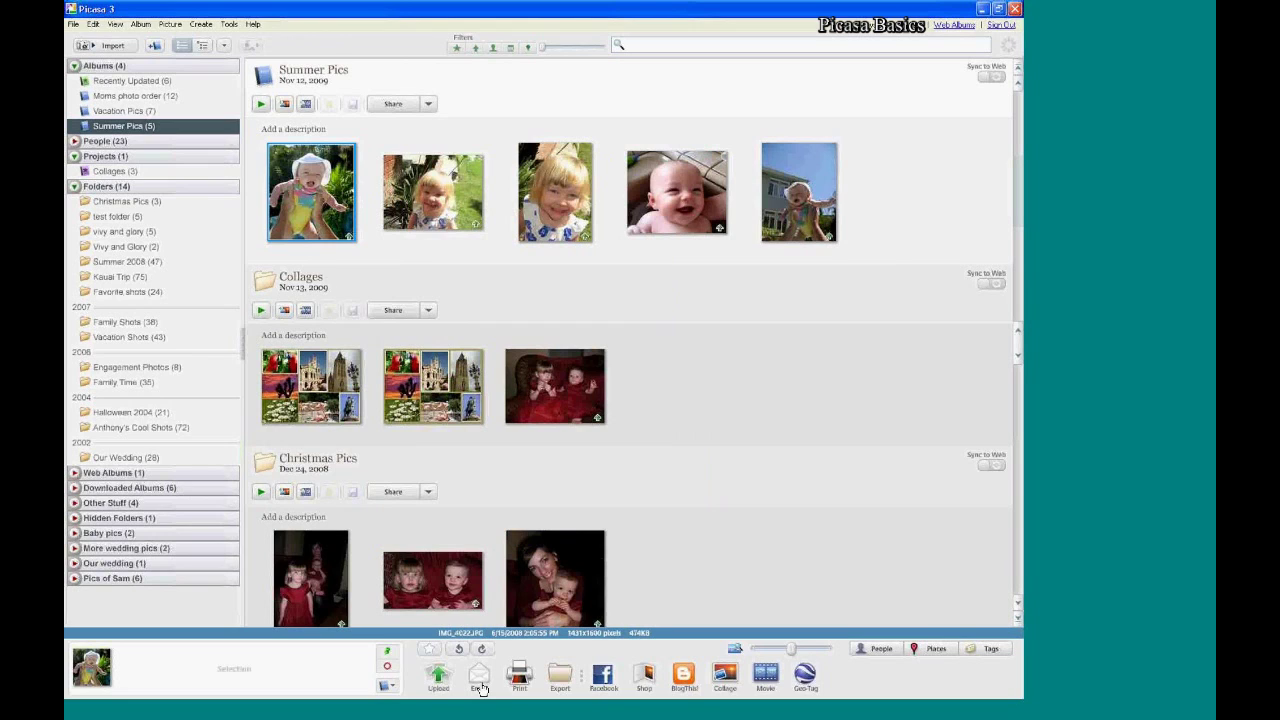
Review the ways to e-mail the selected photo, cancel without sending, and clear the photo selection
left_click(479, 680)
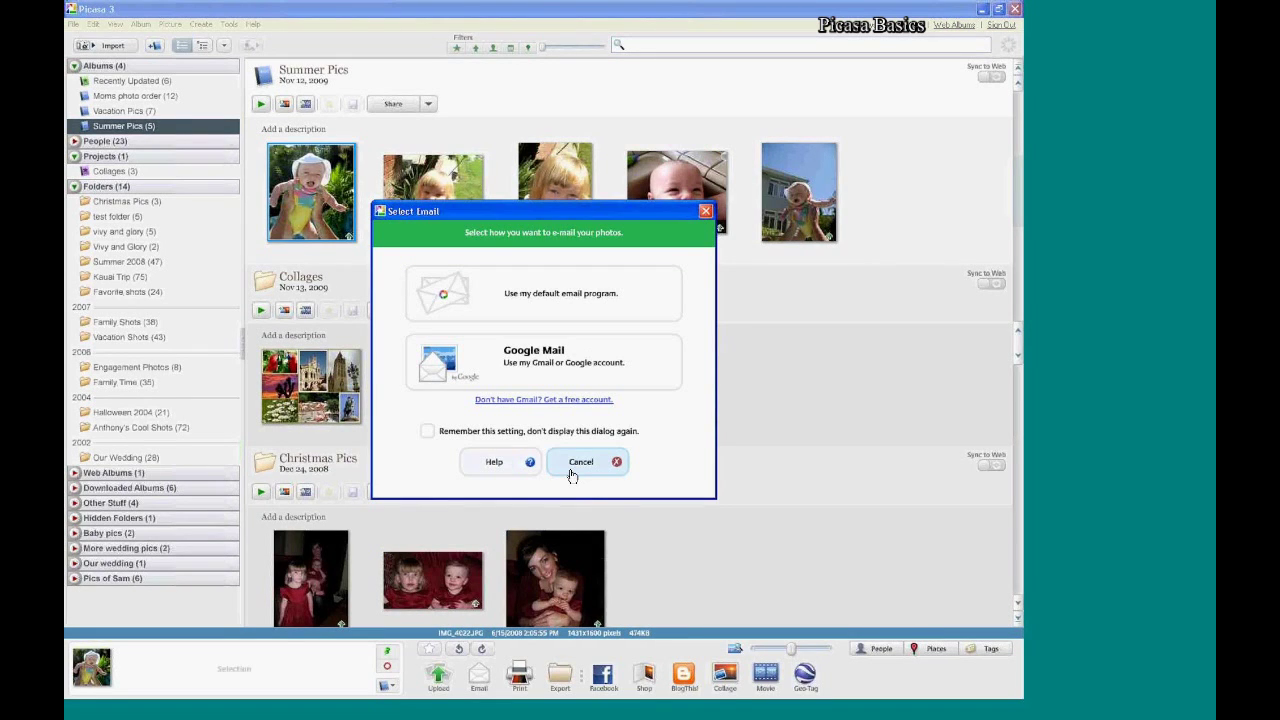
left_click(581, 462)
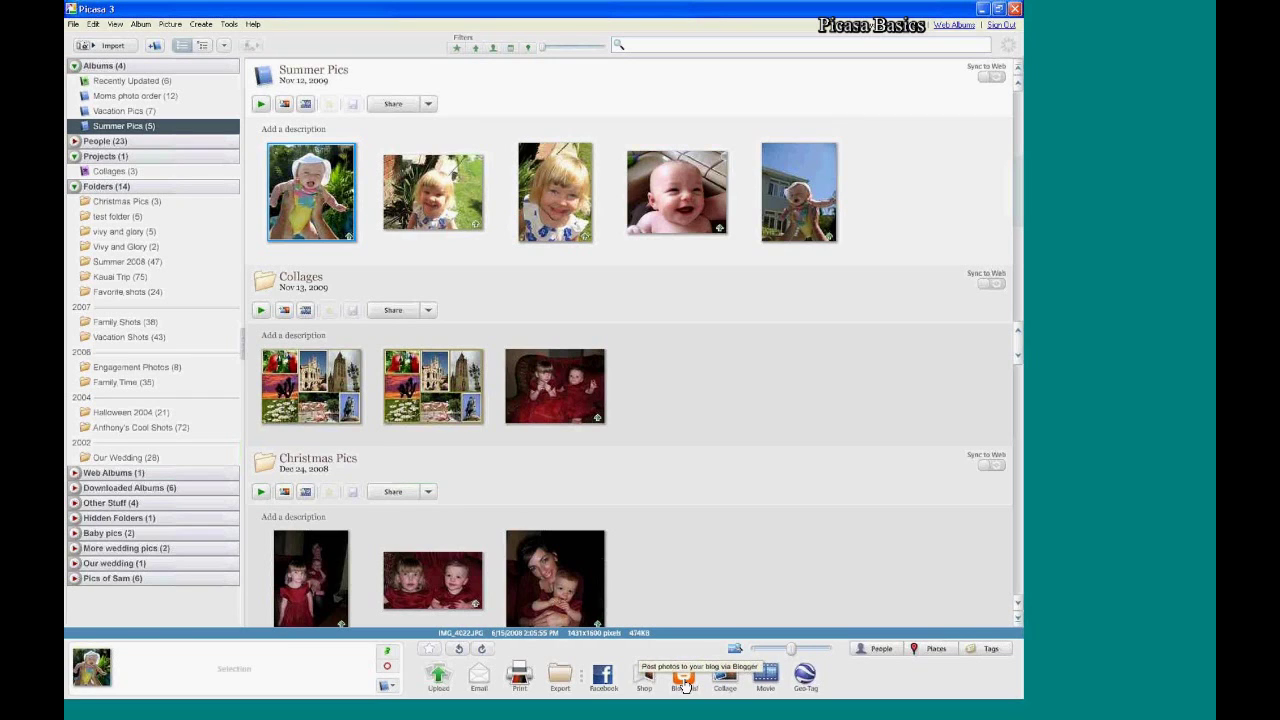
left_click(728, 372)
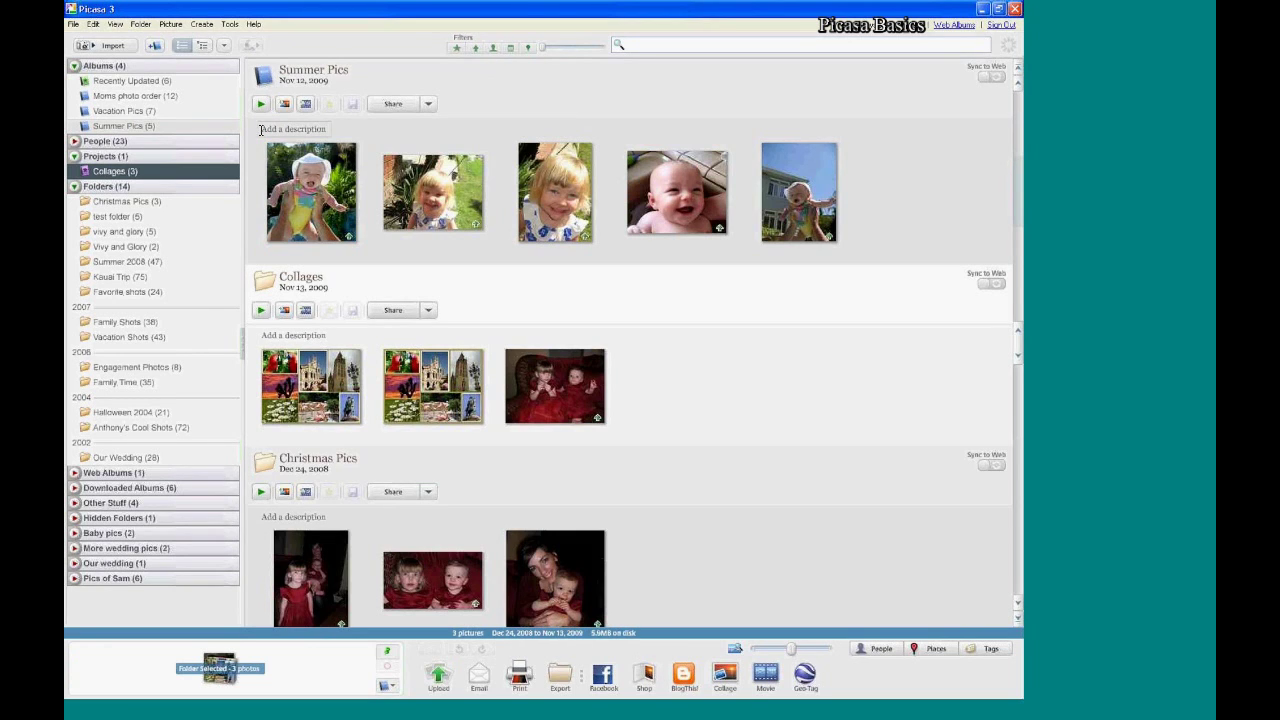
Try a mosaic collage of the Vacation Pics album with slightly wider grid spacing, and close it discarding the changes
left_click(127, 112)
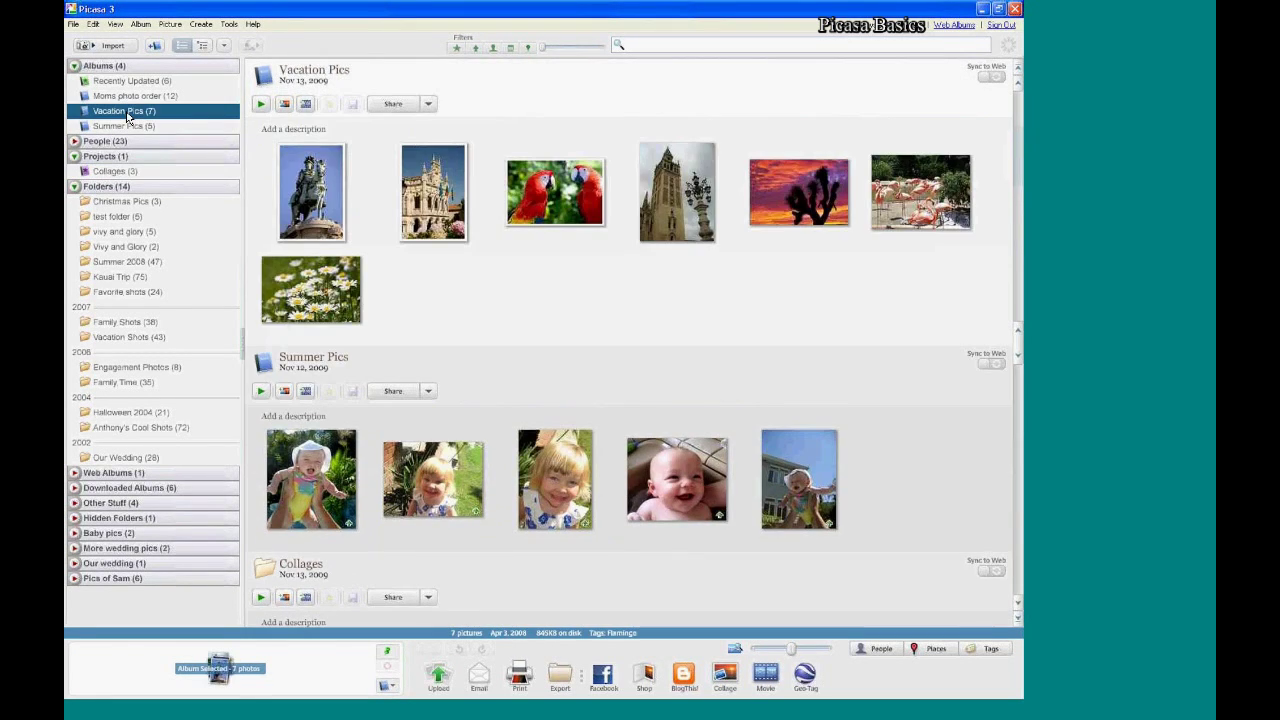
left_click(284, 106)
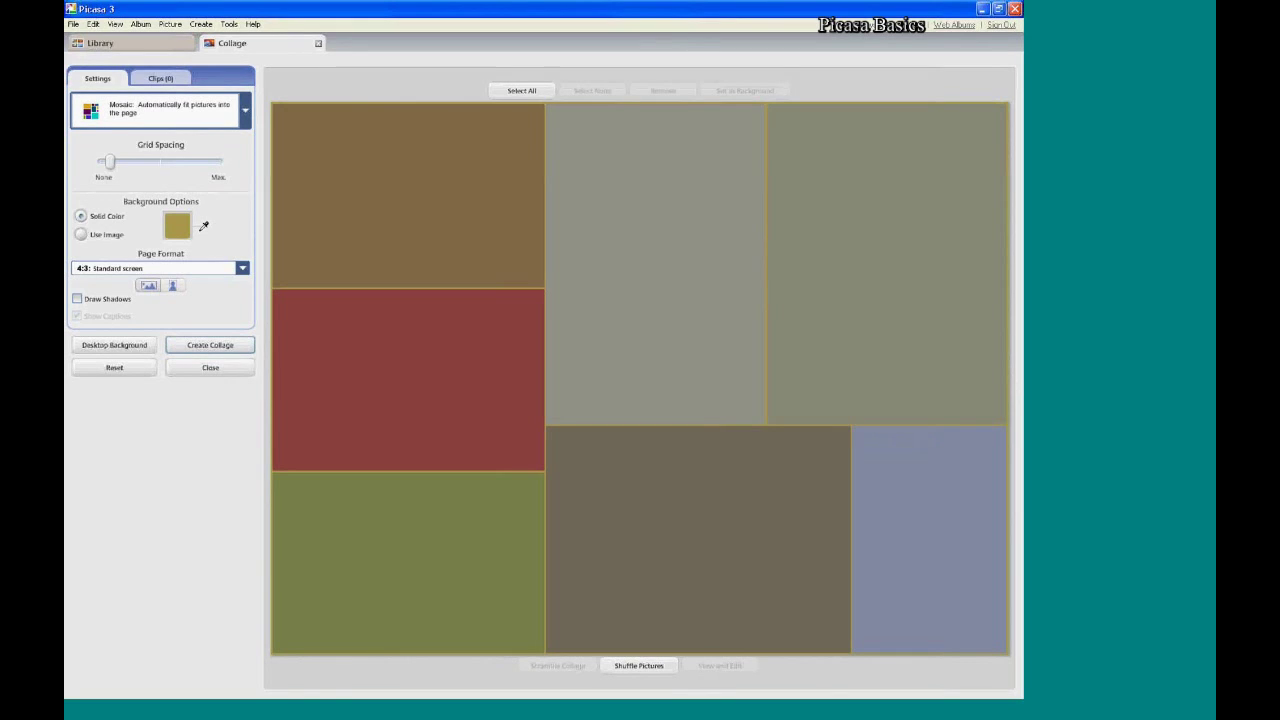
left_click_drag(109, 162, 116, 170)
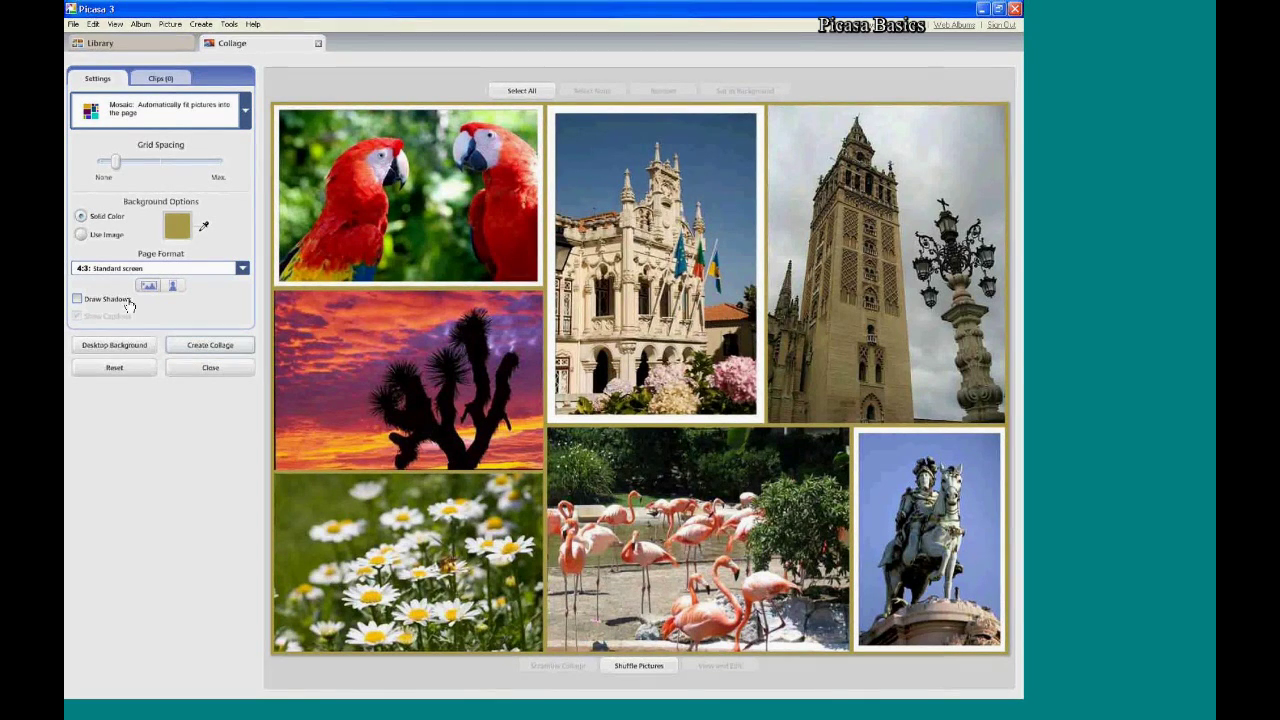
left_click(210, 367)
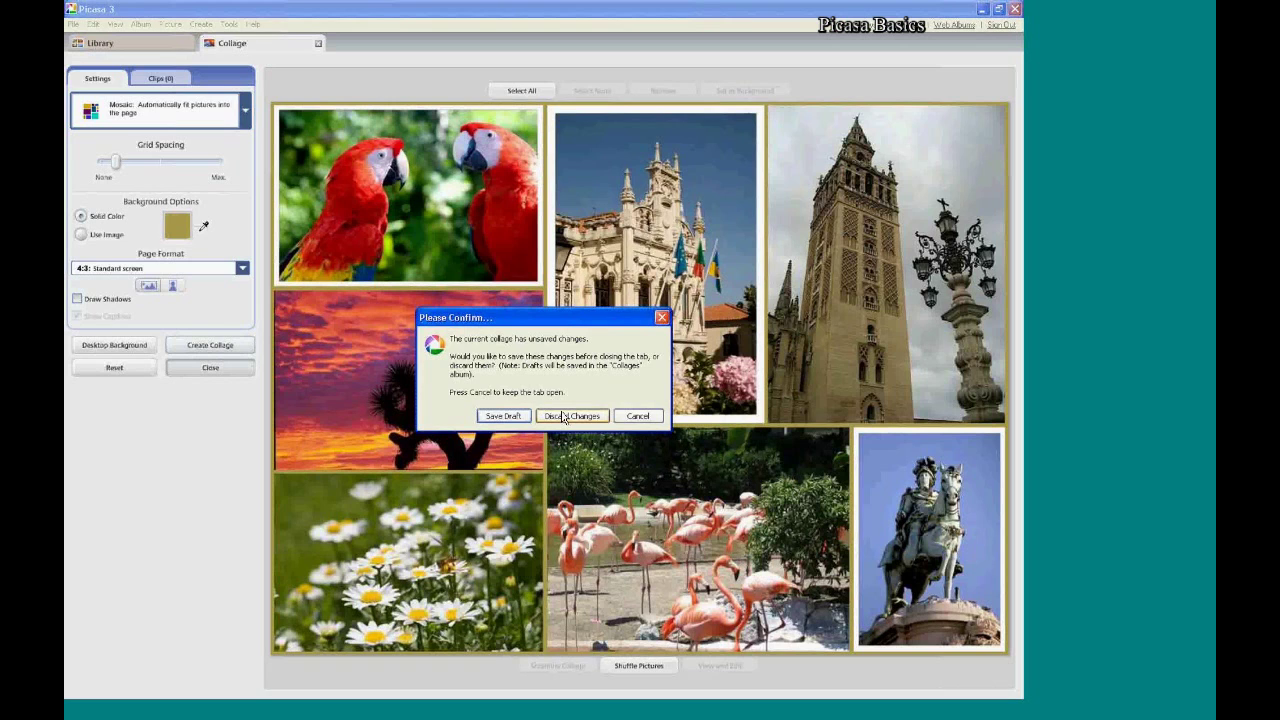
left_click(568, 416)
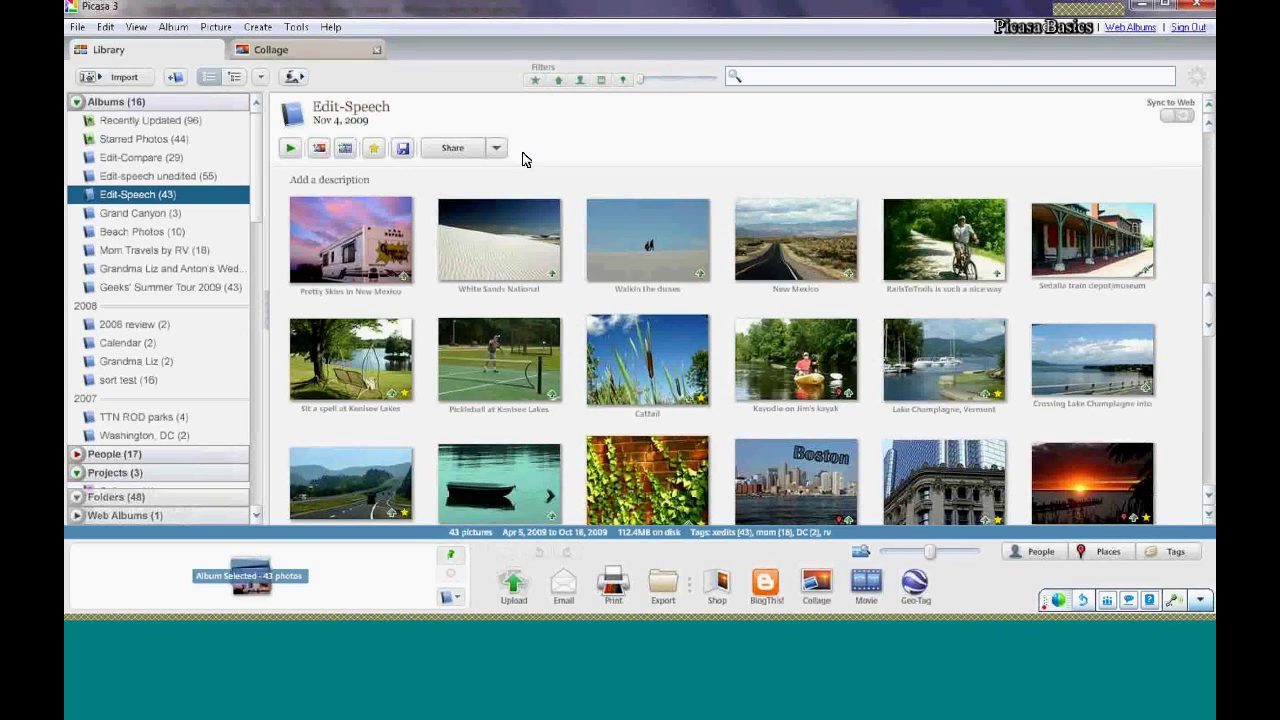
Play the Edit-Speech album as a full-screen slideshow and exit back to the library
left_click(290, 148)
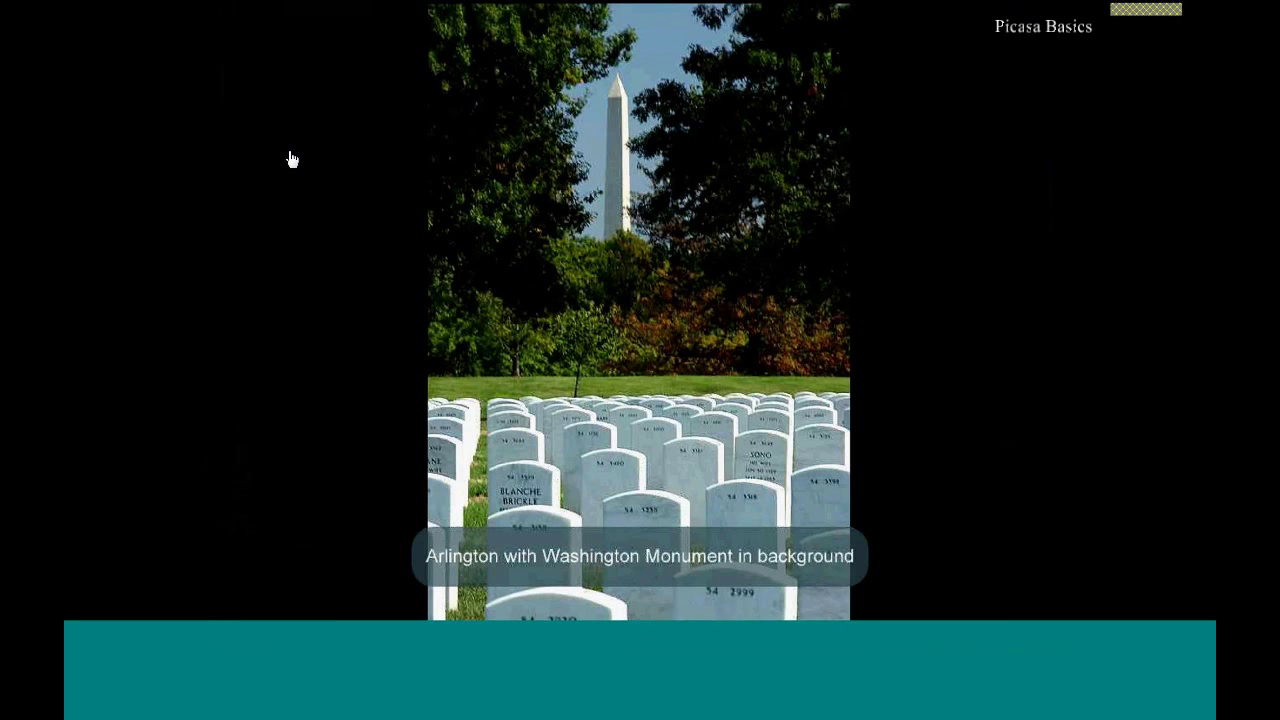
key("Escape")
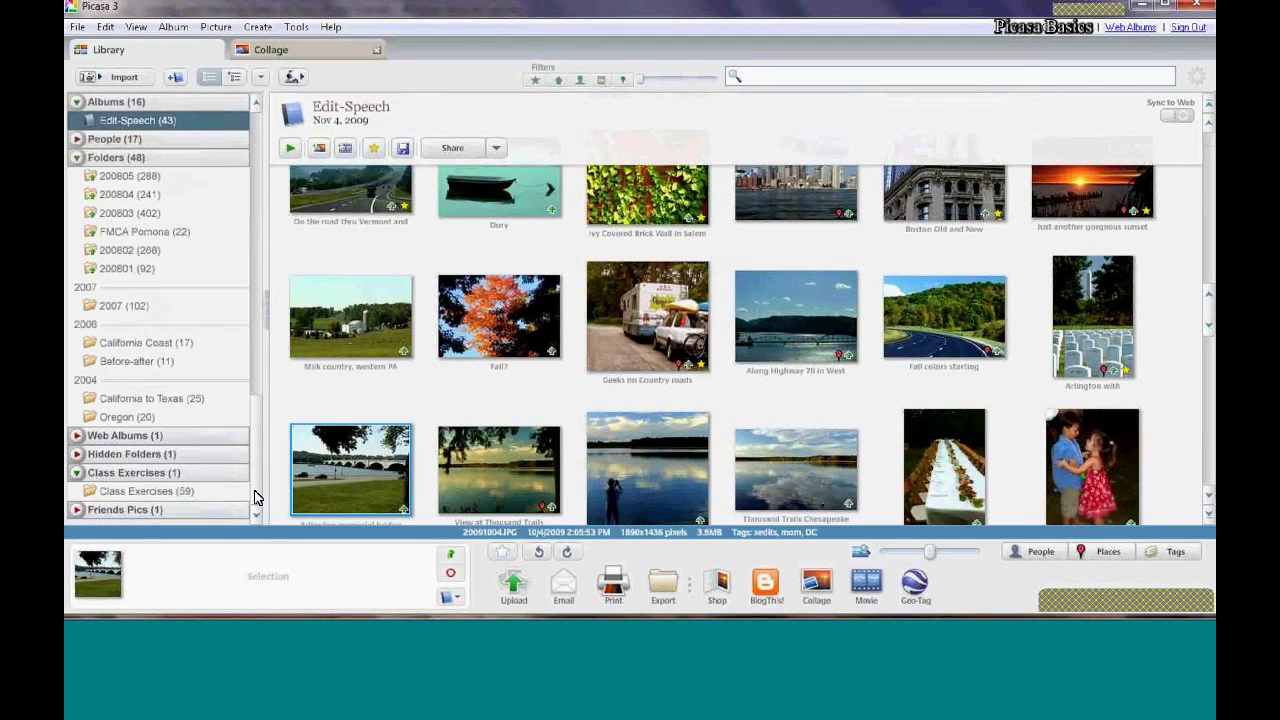
Open the Class Exercises folder and browse its photos, returning to the beginning of the folder
left_click(148, 491)
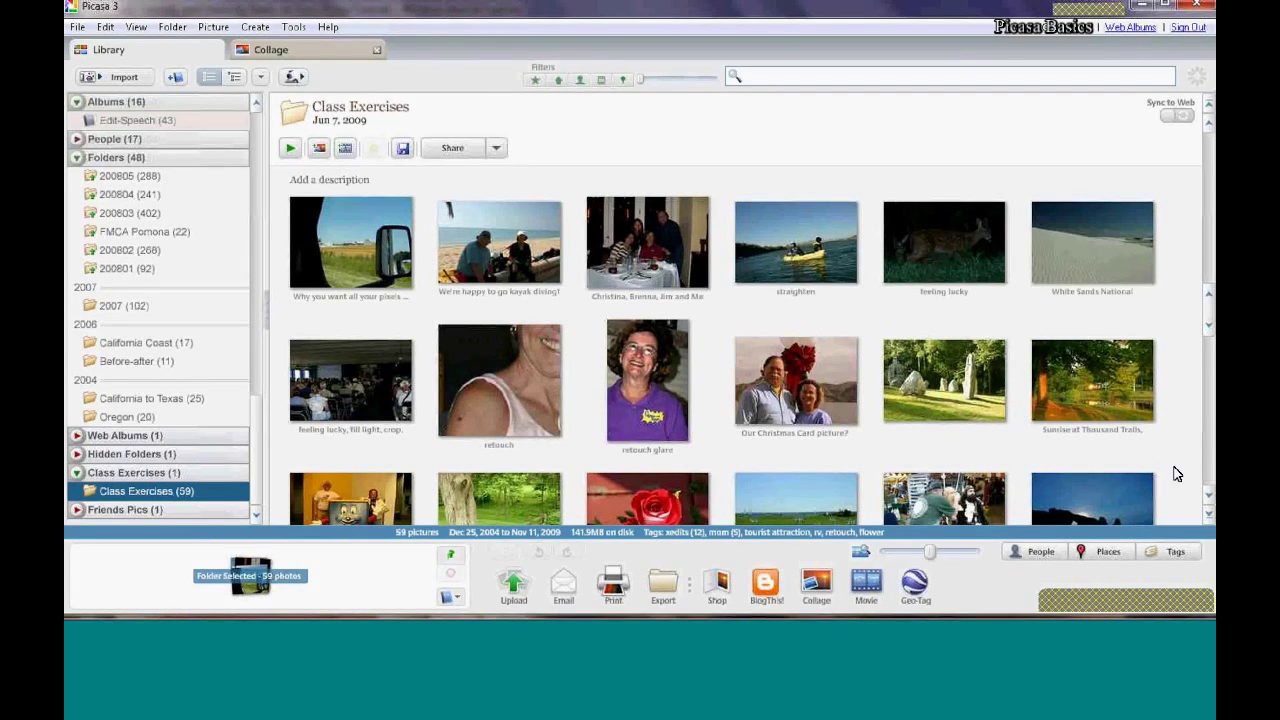
scroll(1208, 498, "down", 5)
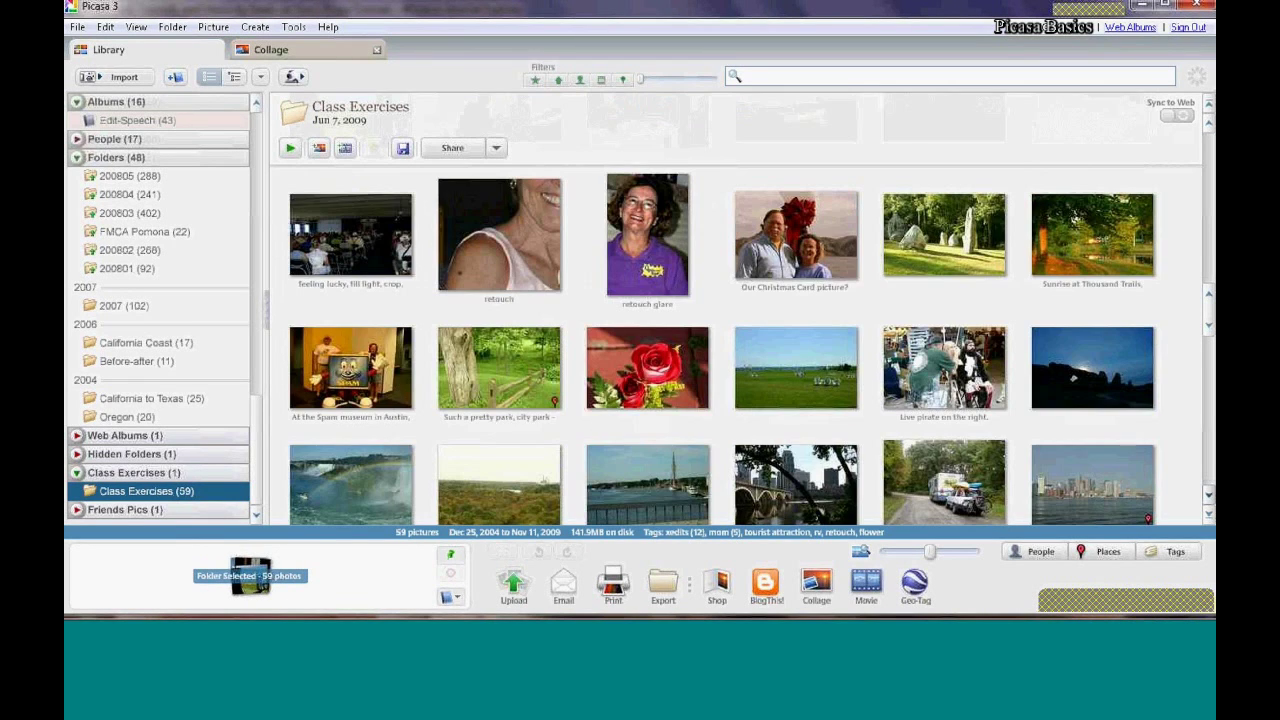
scroll(1208, 498, "down", 1)
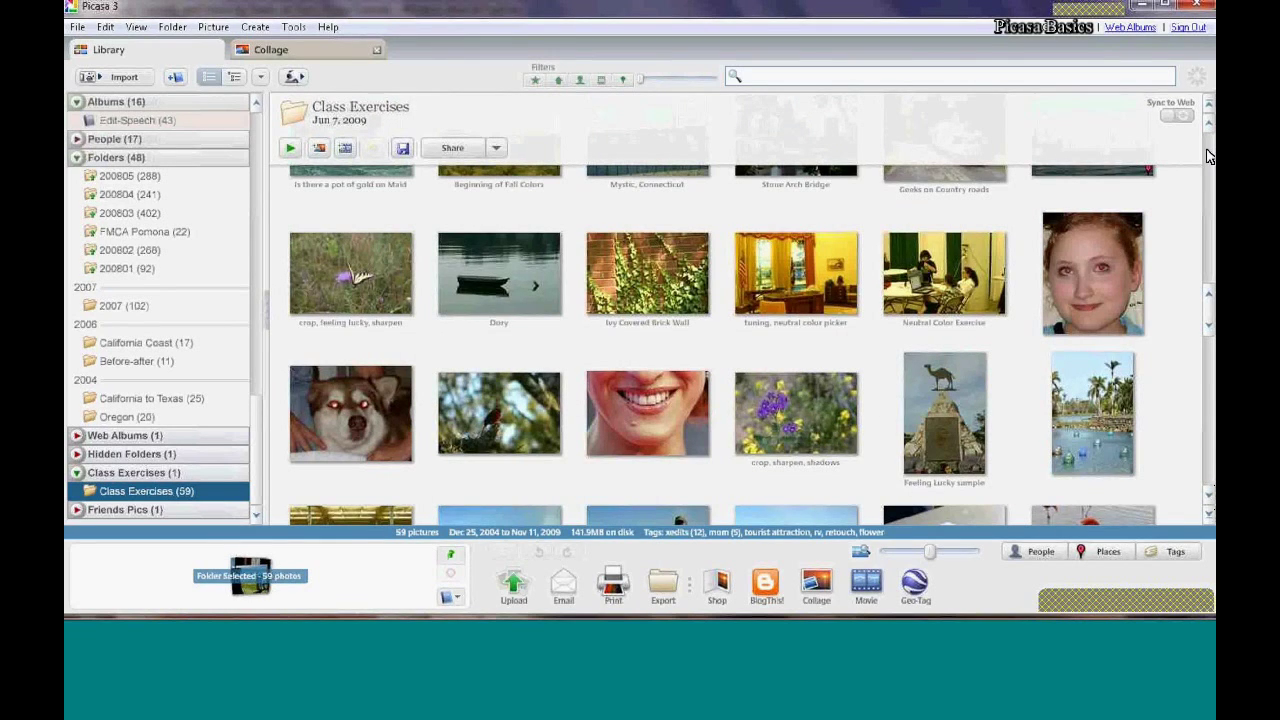
scroll(1208, 156, "up", 1)
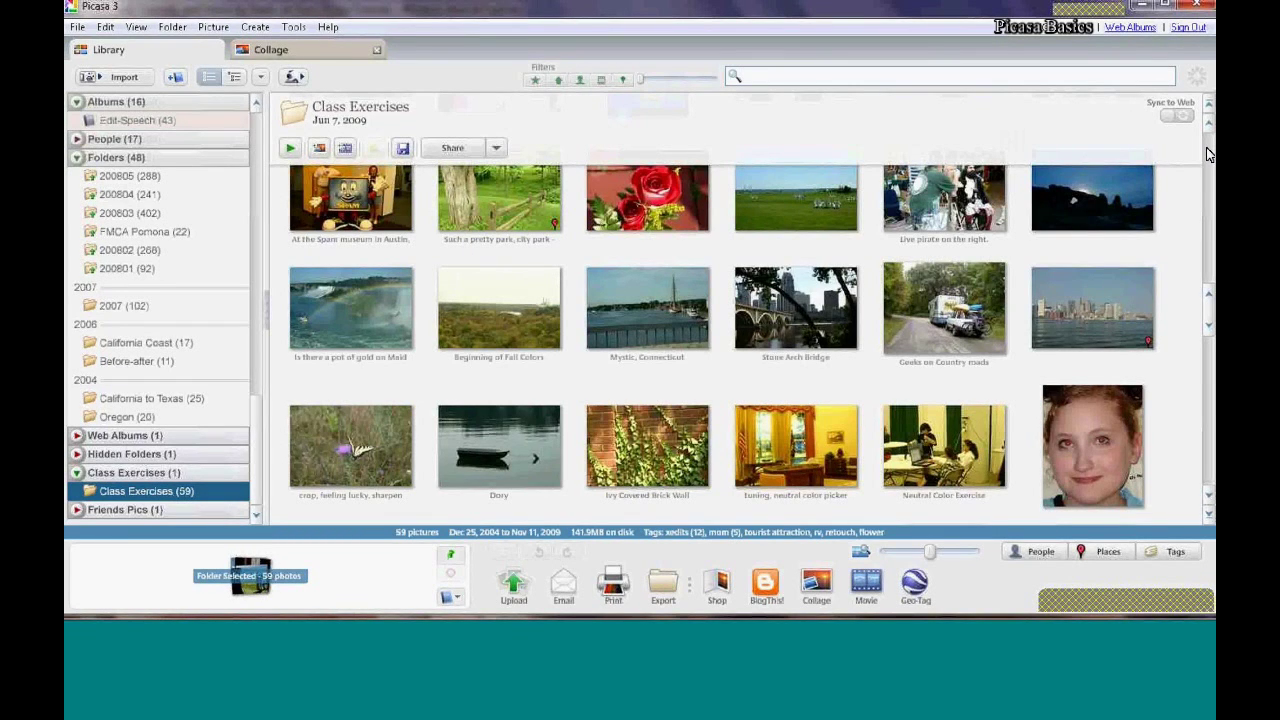
scroll(1207, 152, "up", 2)
scroll(1207, 153, "up", 2)
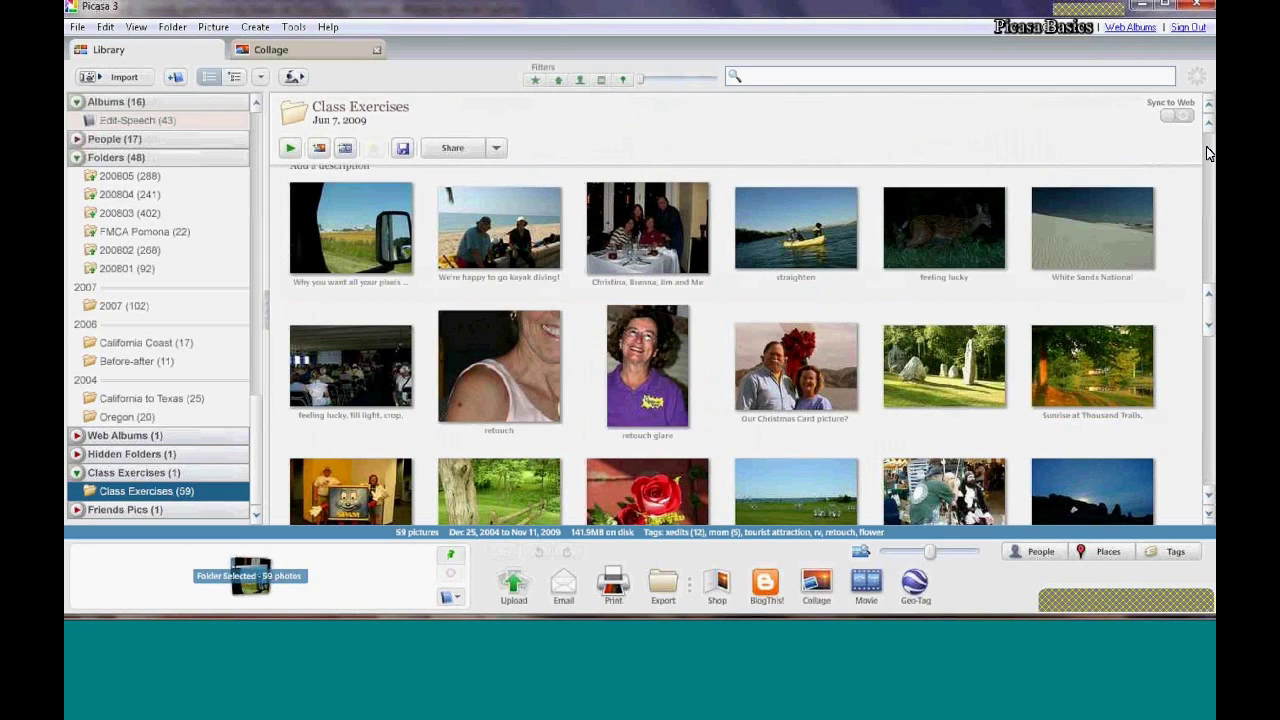
left_click(1207, 153)
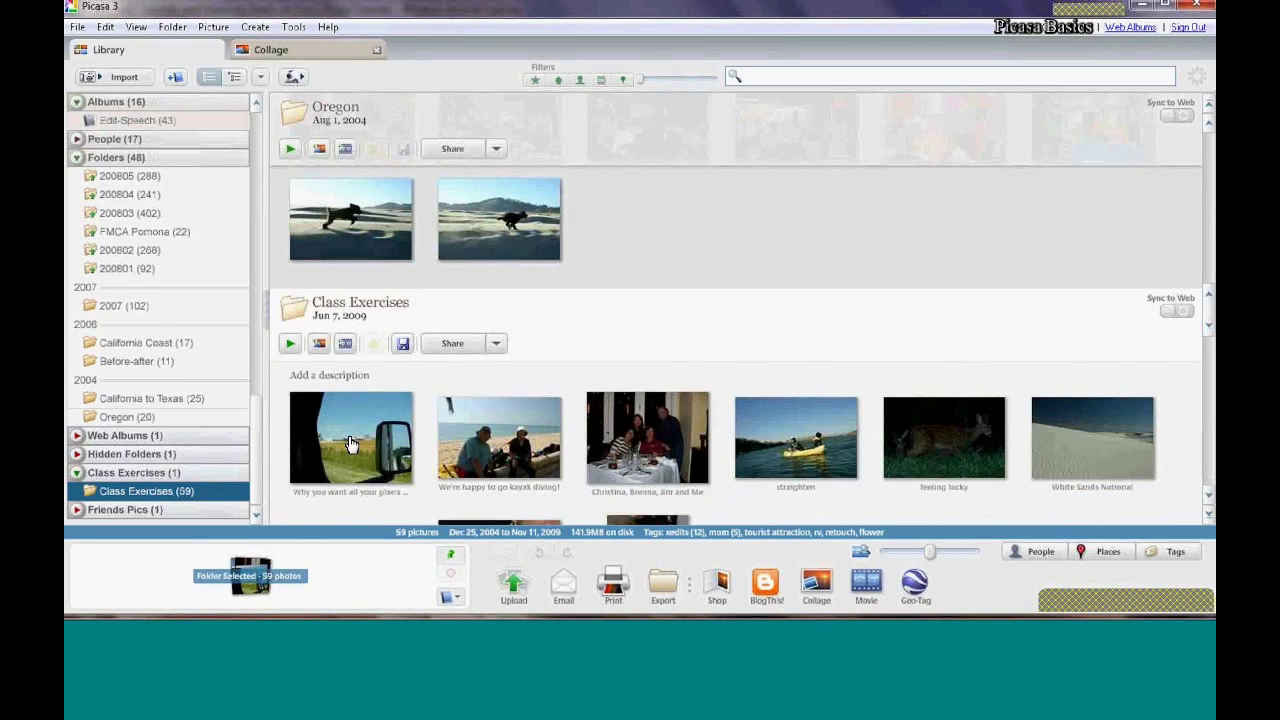
Open the first Class Exercises photo for editing and review the available basic fixes, tuning and effects tools
double_click(350, 443)
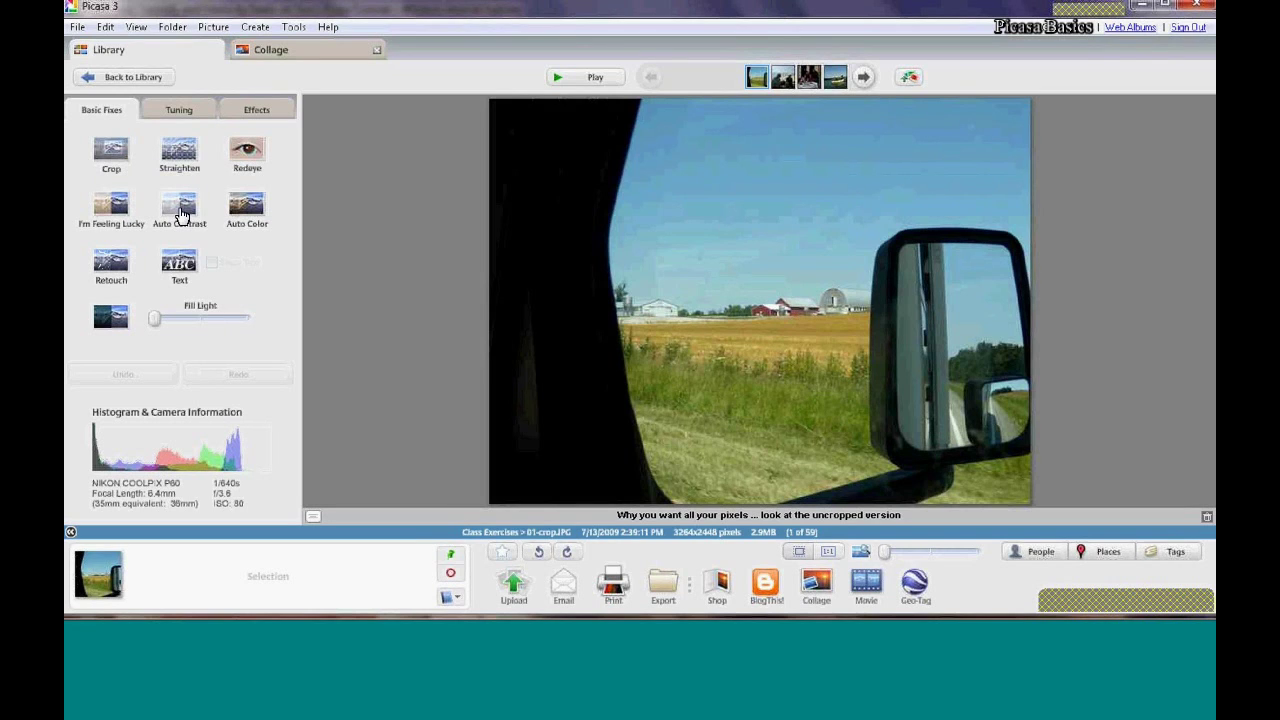
left_click(182, 108)
left_click(236, 116)
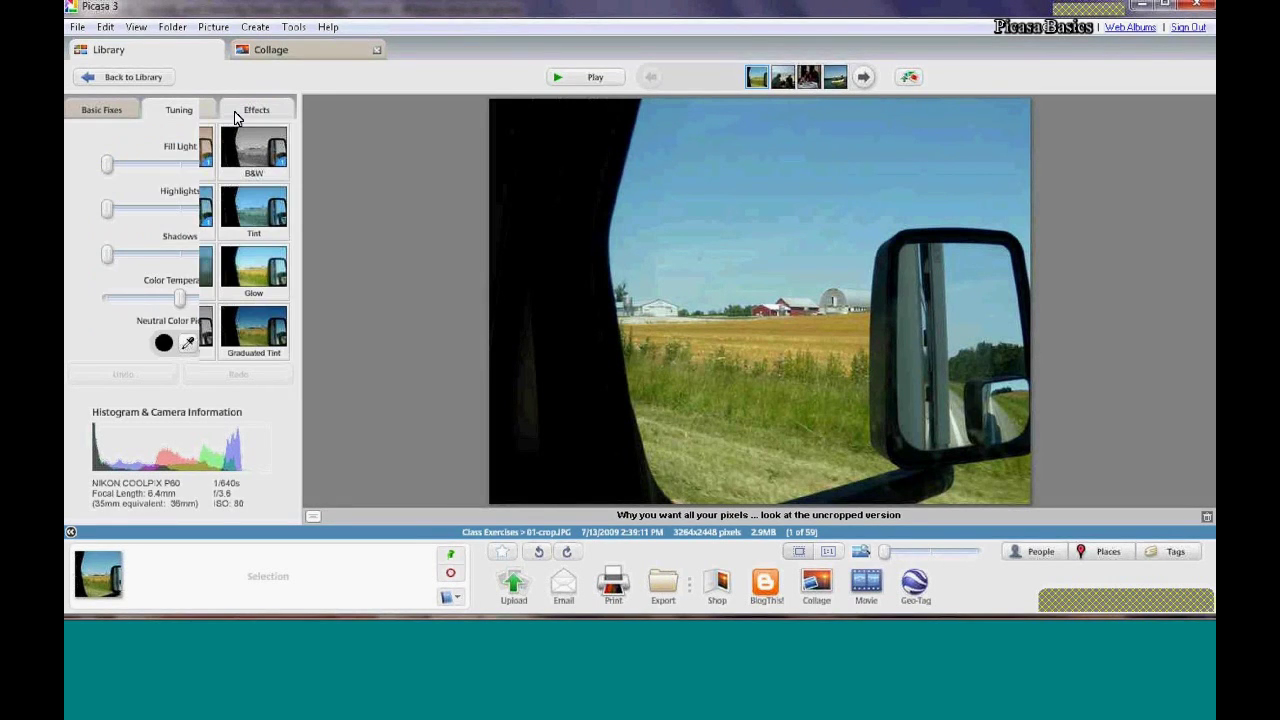
left_click(102, 112)
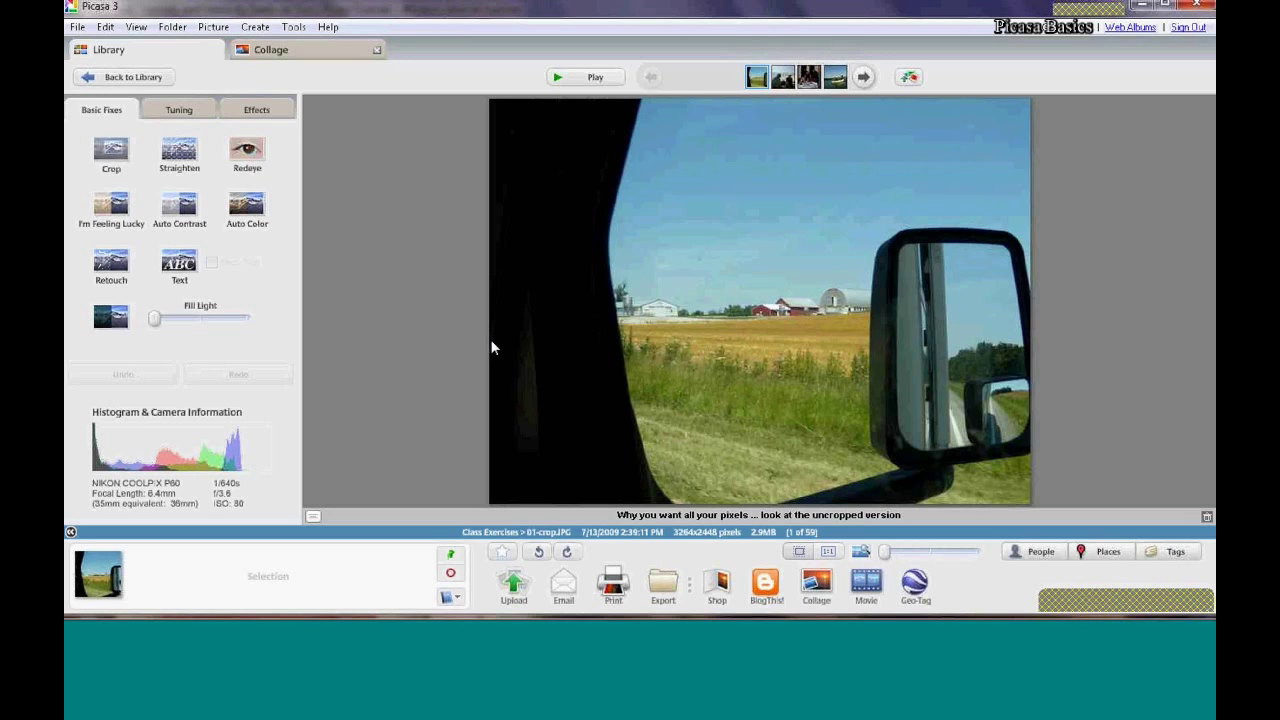
Crop the first photo at 4 x 6 to the barns and golden field, and apply I'm Feeling Lucky to it
left_click(118, 160)
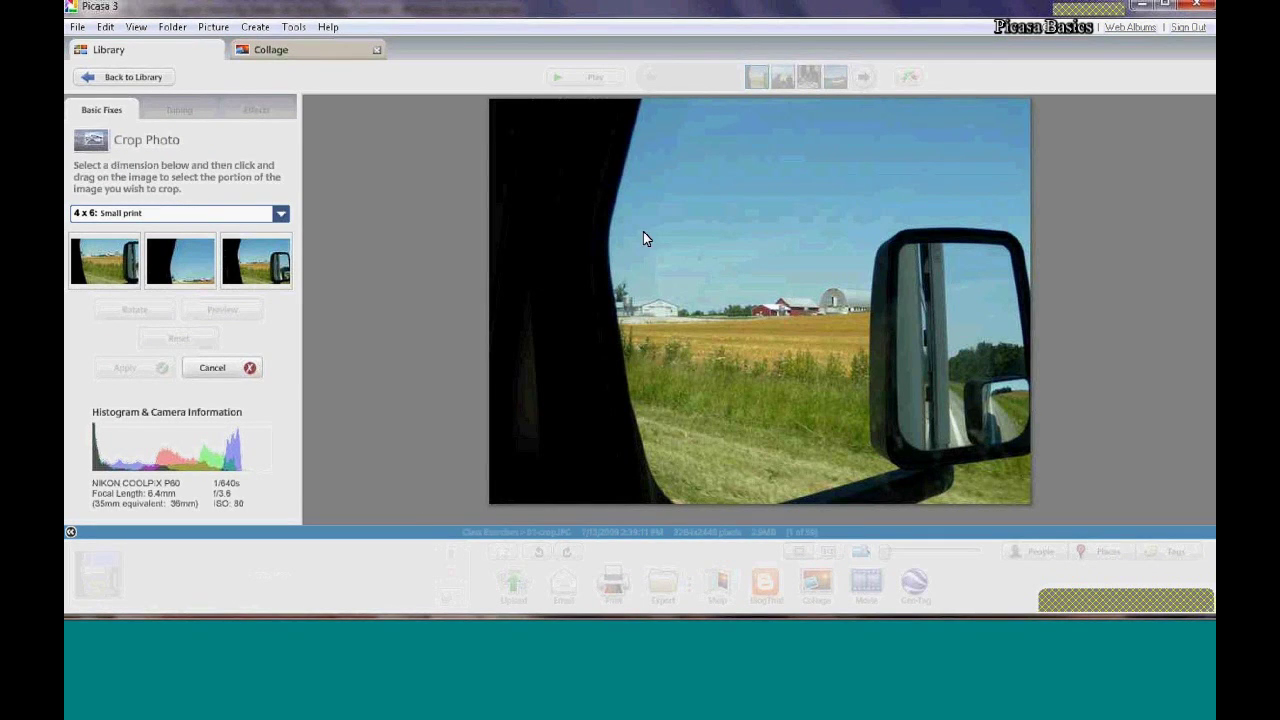
left_click_drag(643, 232, 865, 387)
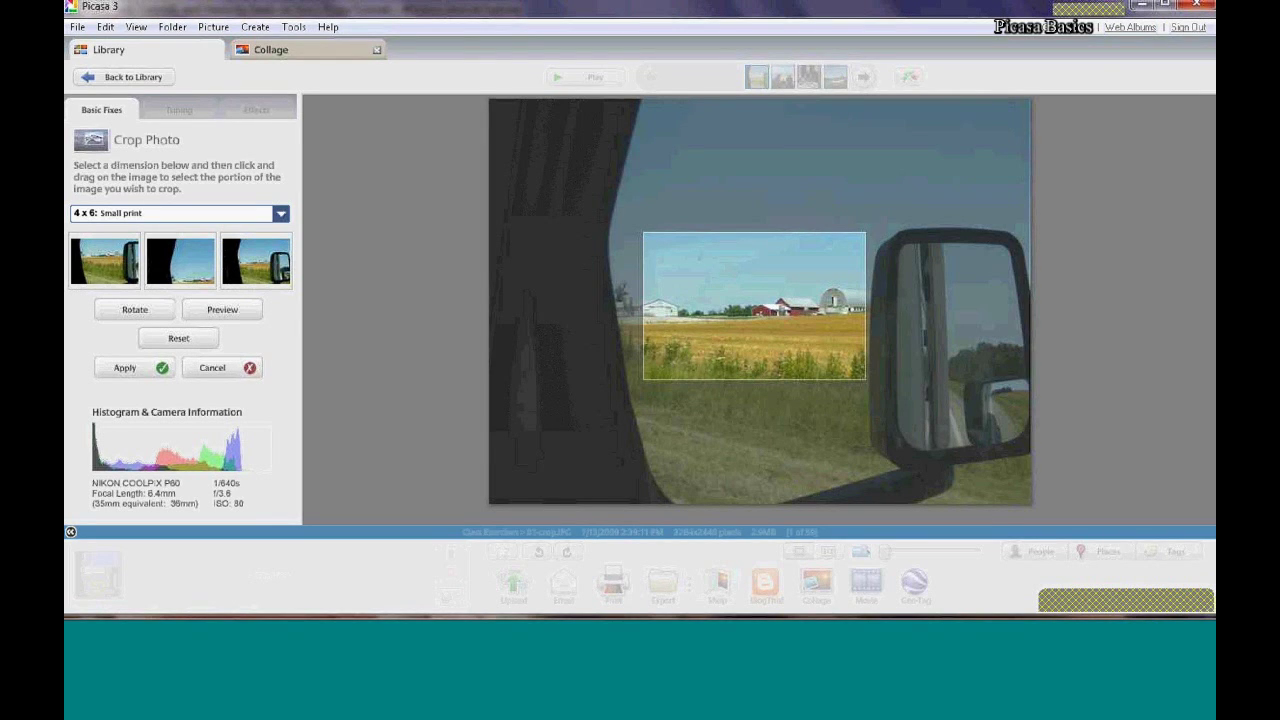
left_click(117, 370)
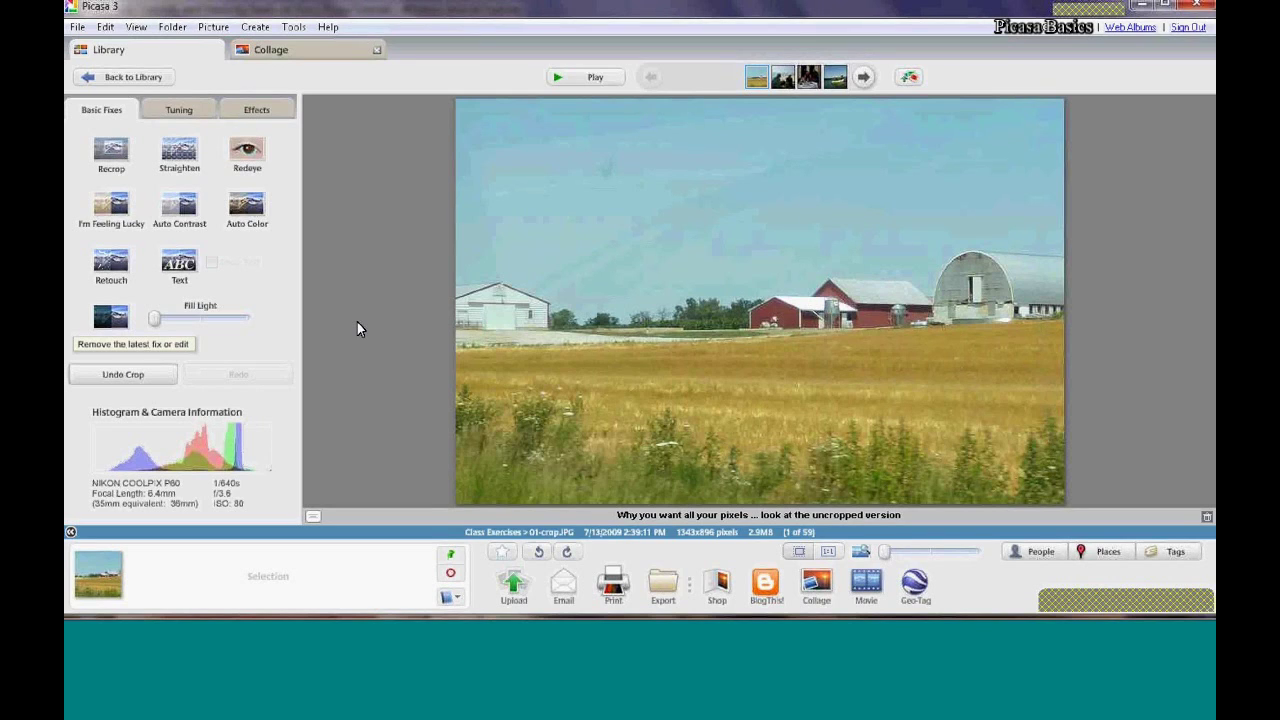
left_click(113, 207)
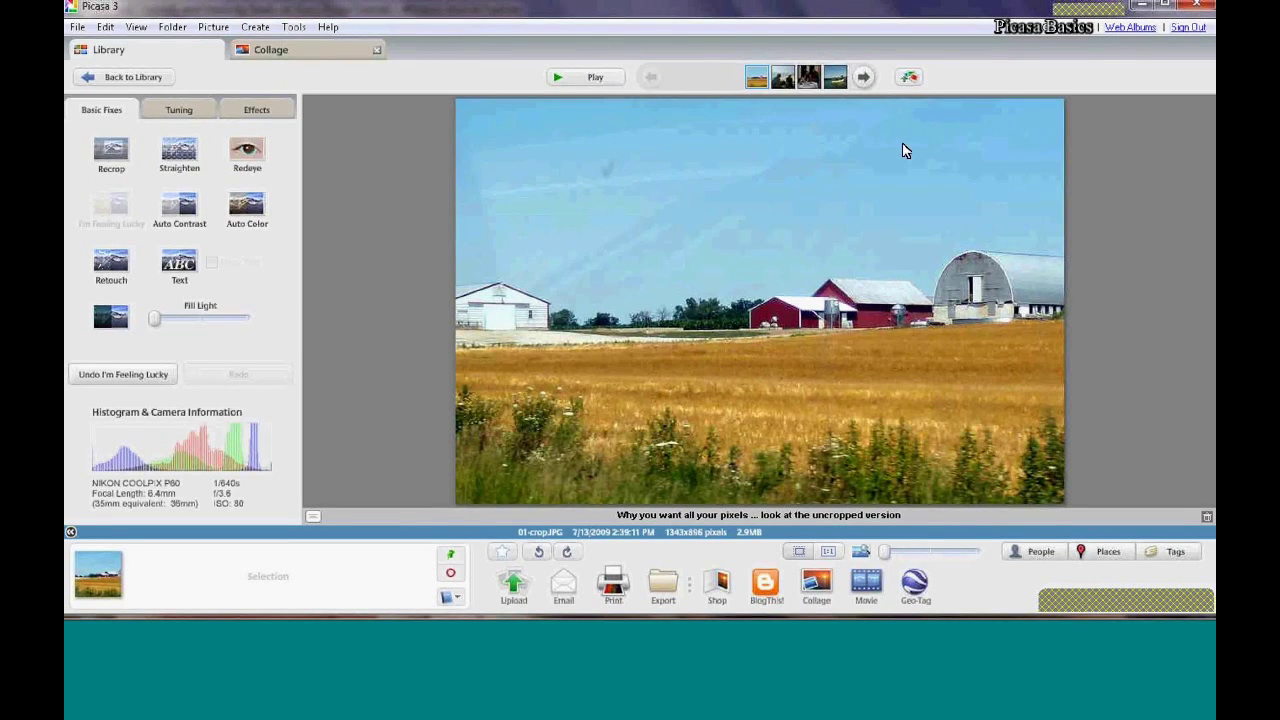
Go to the kayak diving photo and frame a vertical 4 x 6 crop around the woman in the white cap
left_click(865, 80)
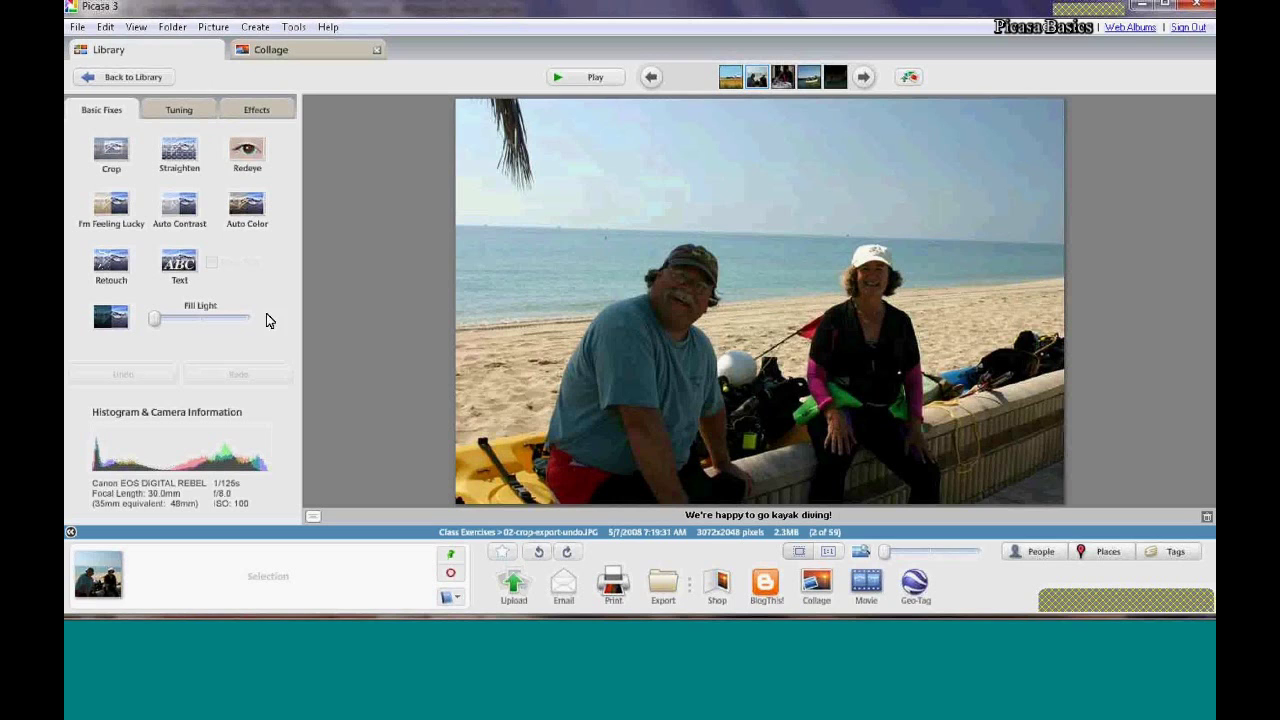
left_click(111, 155)
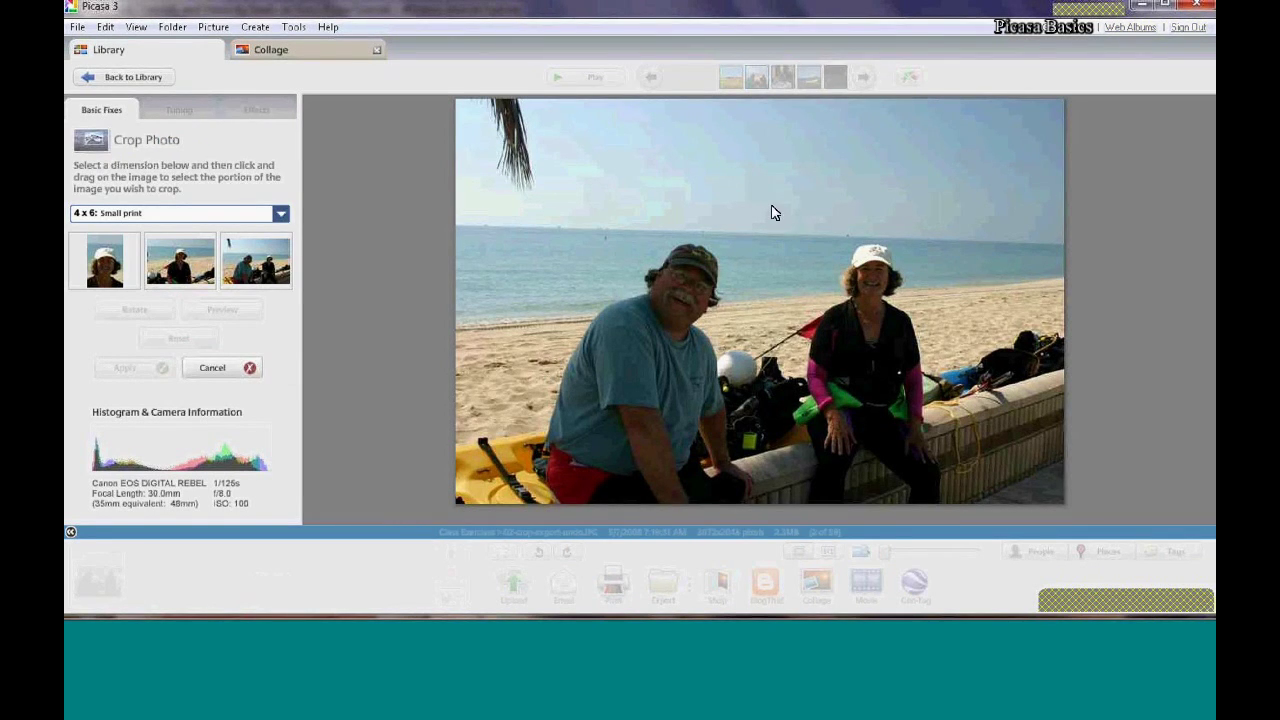
left_click_drag(771, 215, 948, 411)
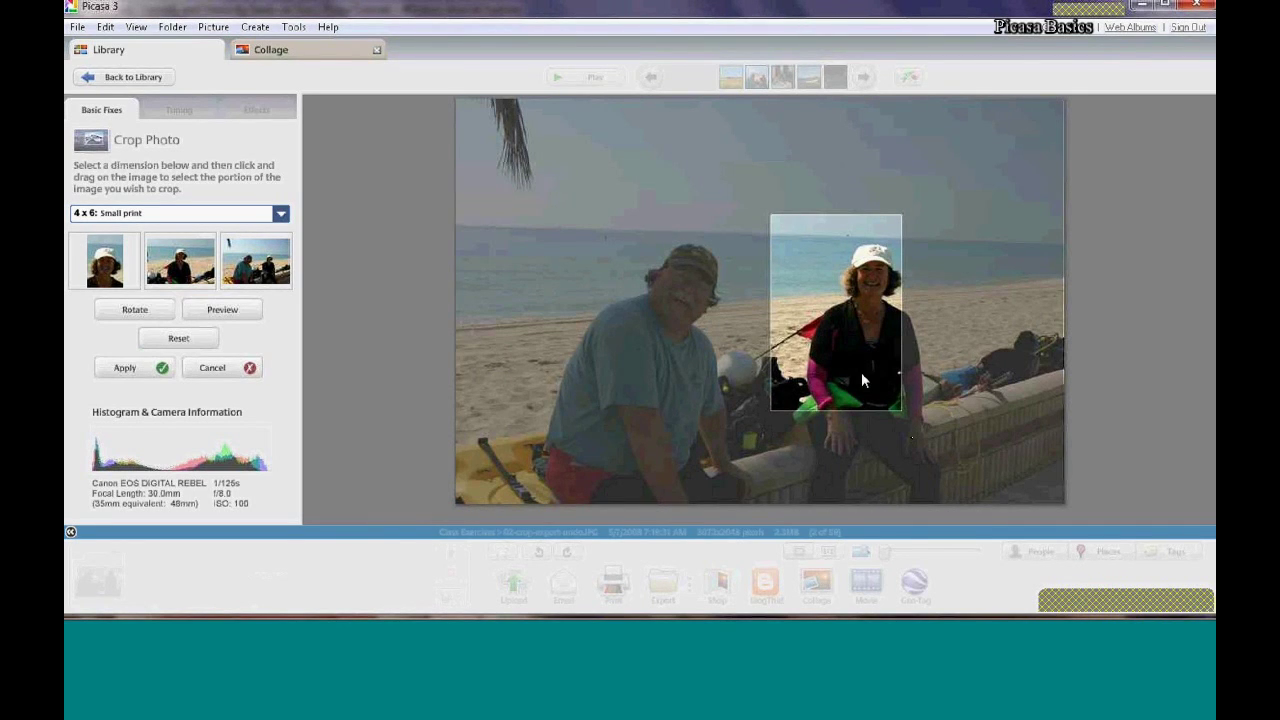
left_click_drag(902, 388, 900, 388)
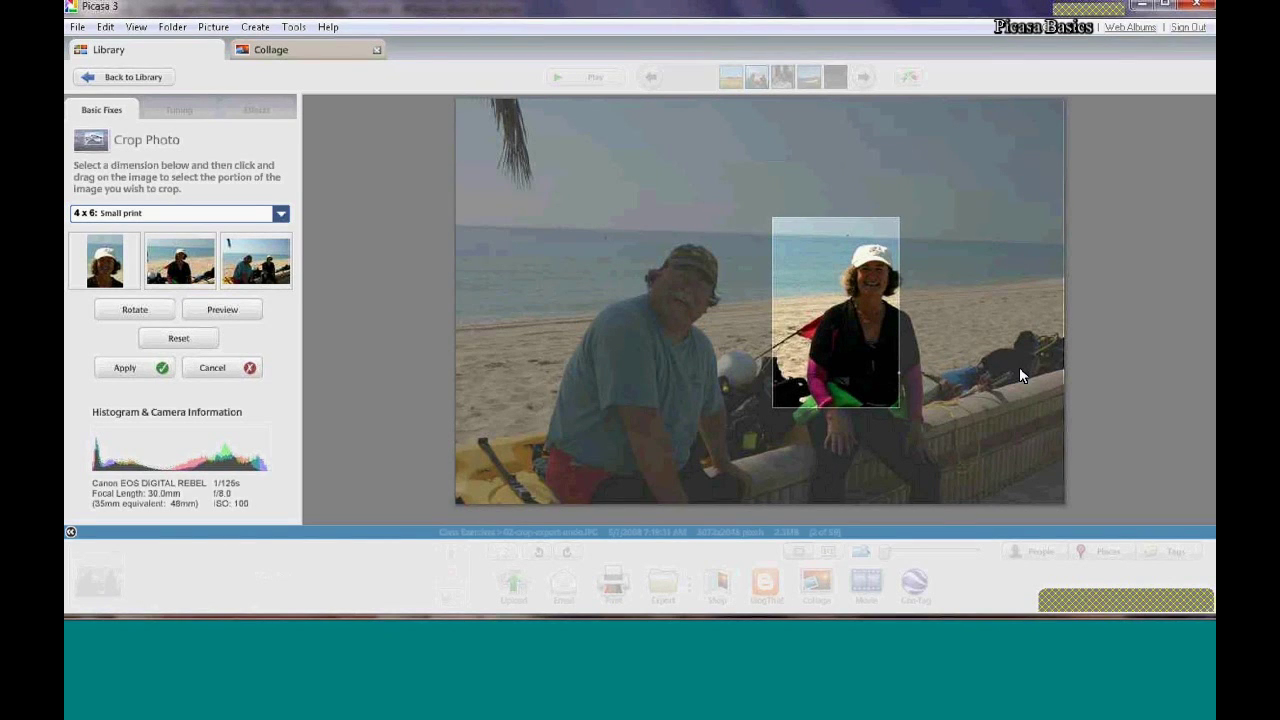
left_click_drag(901, 371, 908, 371)
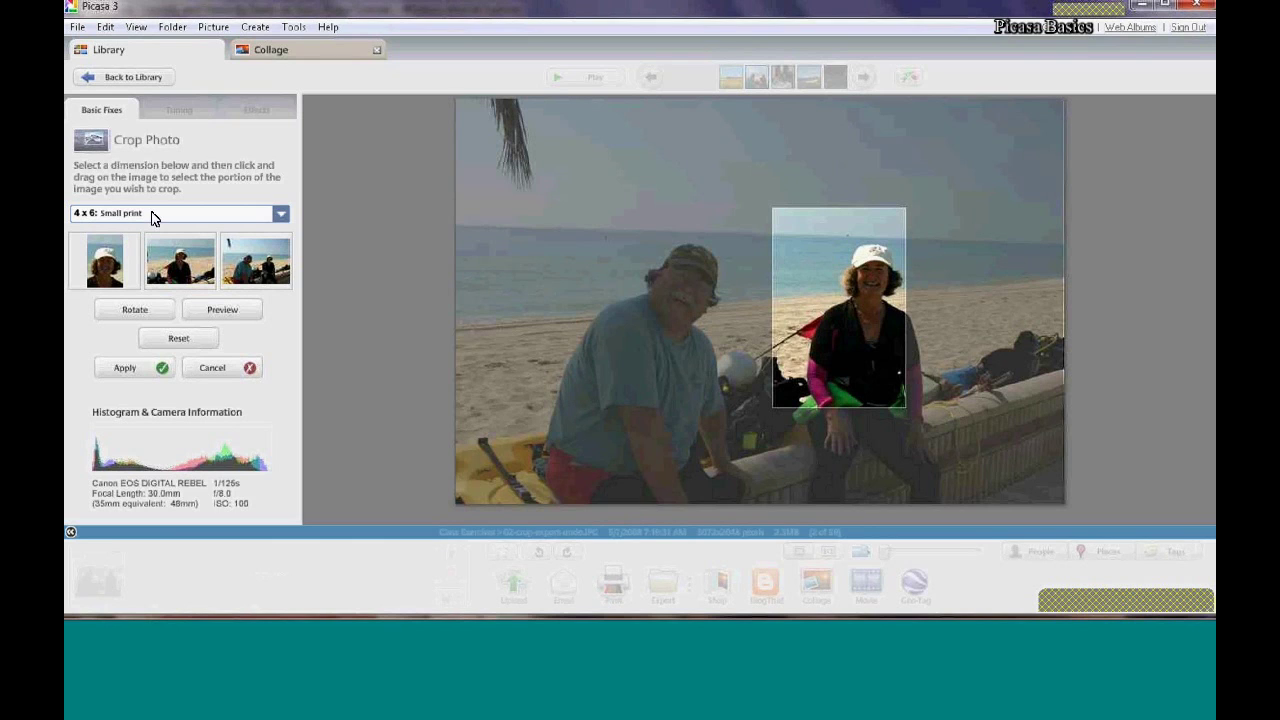
Switch the crop dimension to Manual and crop the beach photo to the woman's head and upper body
left_click(281, 214)
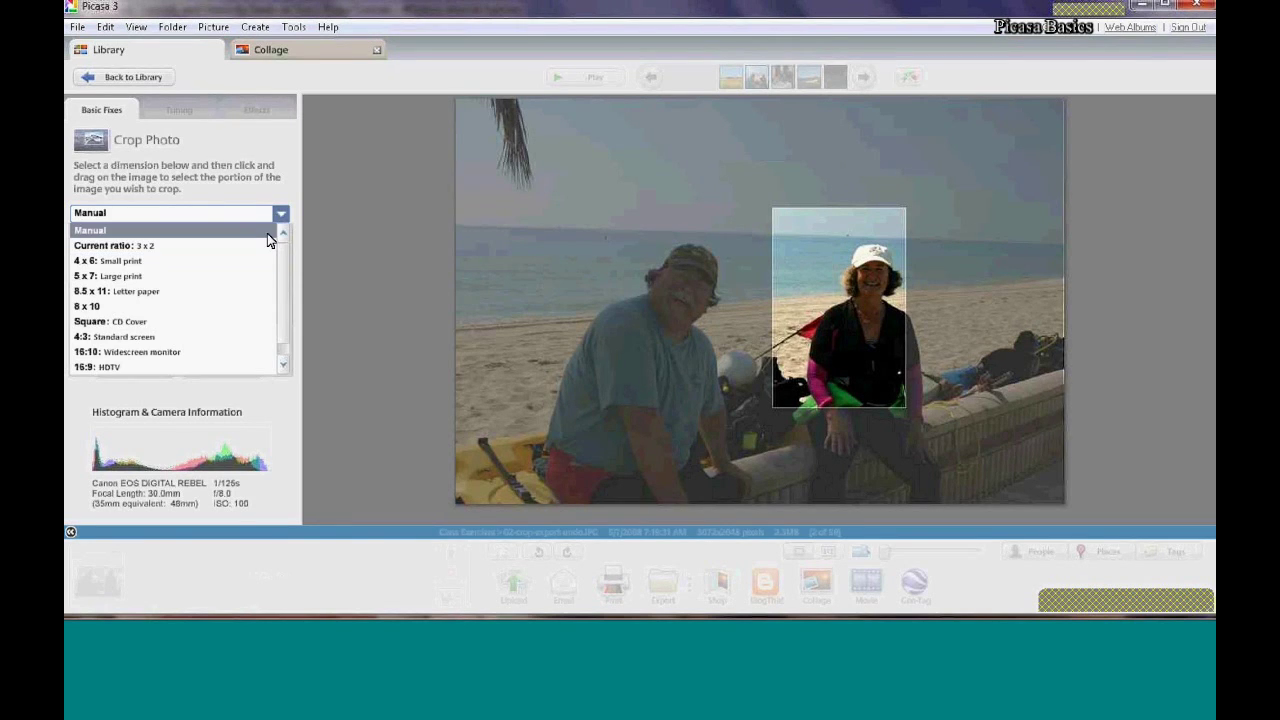
left_click(267, 233)
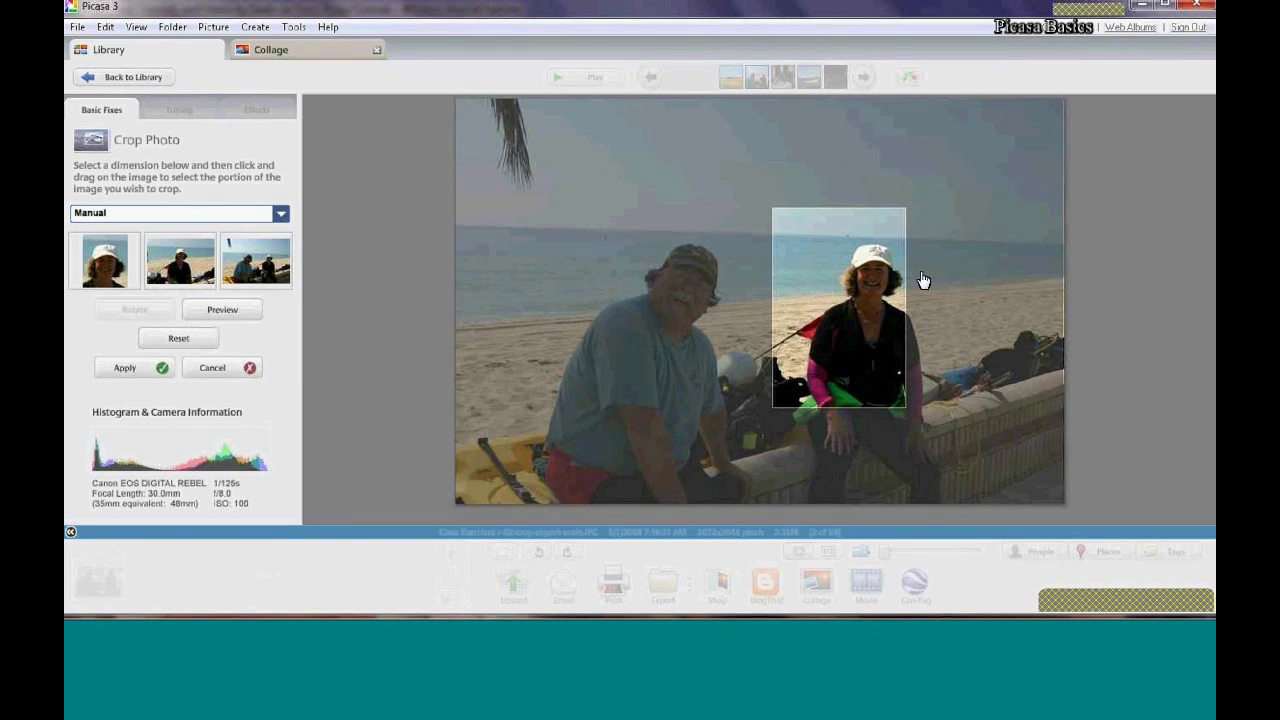
left_click_drag(943, 226, 790, 366)
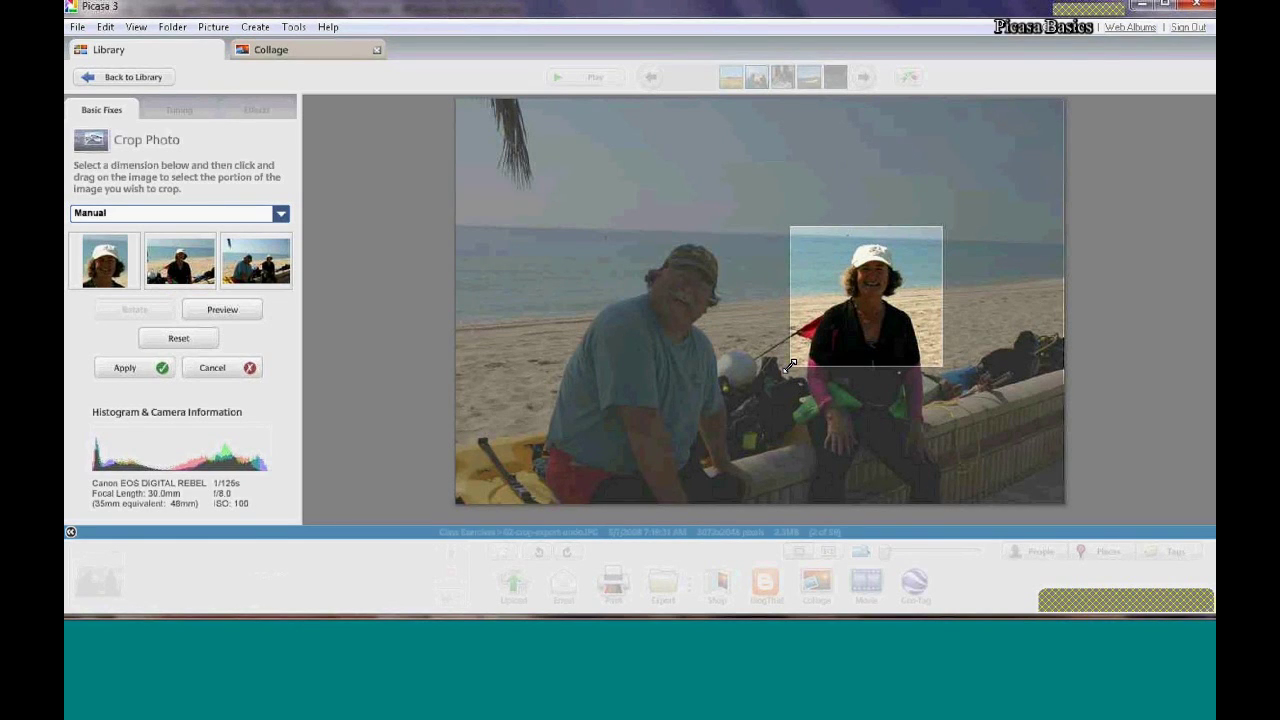
key("Return")
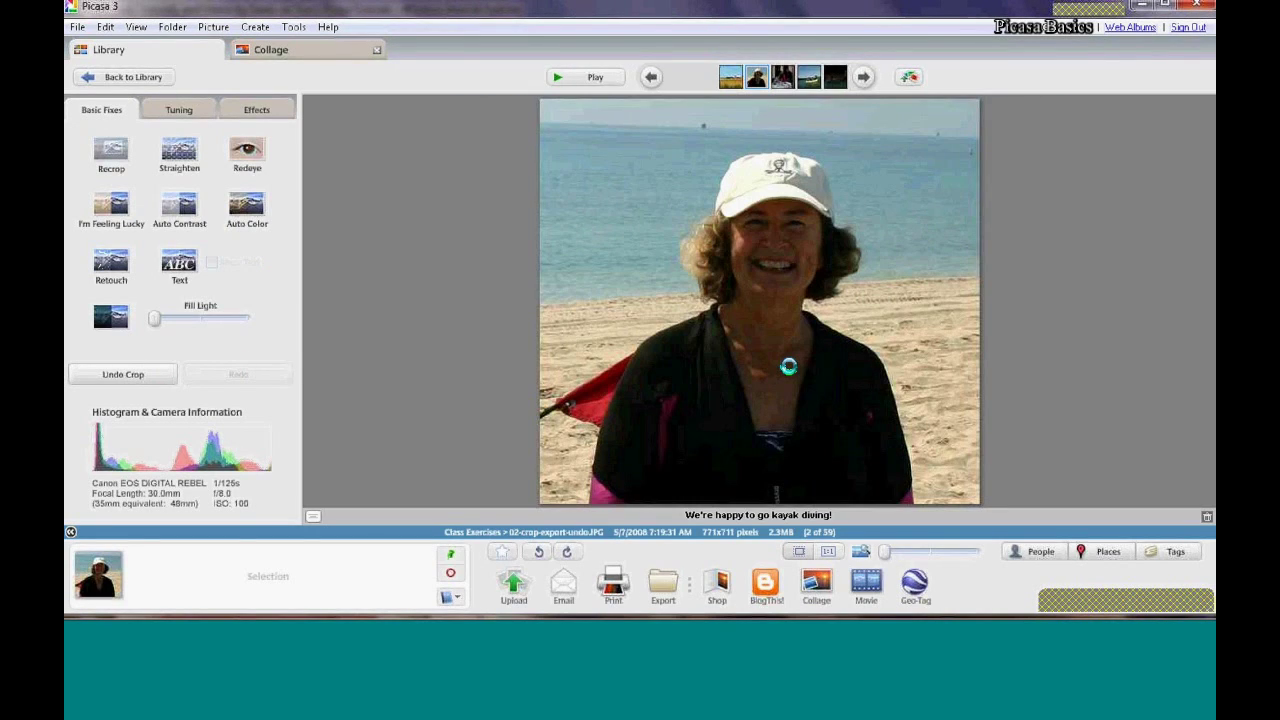
Reopen the crop to review the preset sizes, reapply the manual crop, and undo it to restore the full photo
left_click(113, 155)
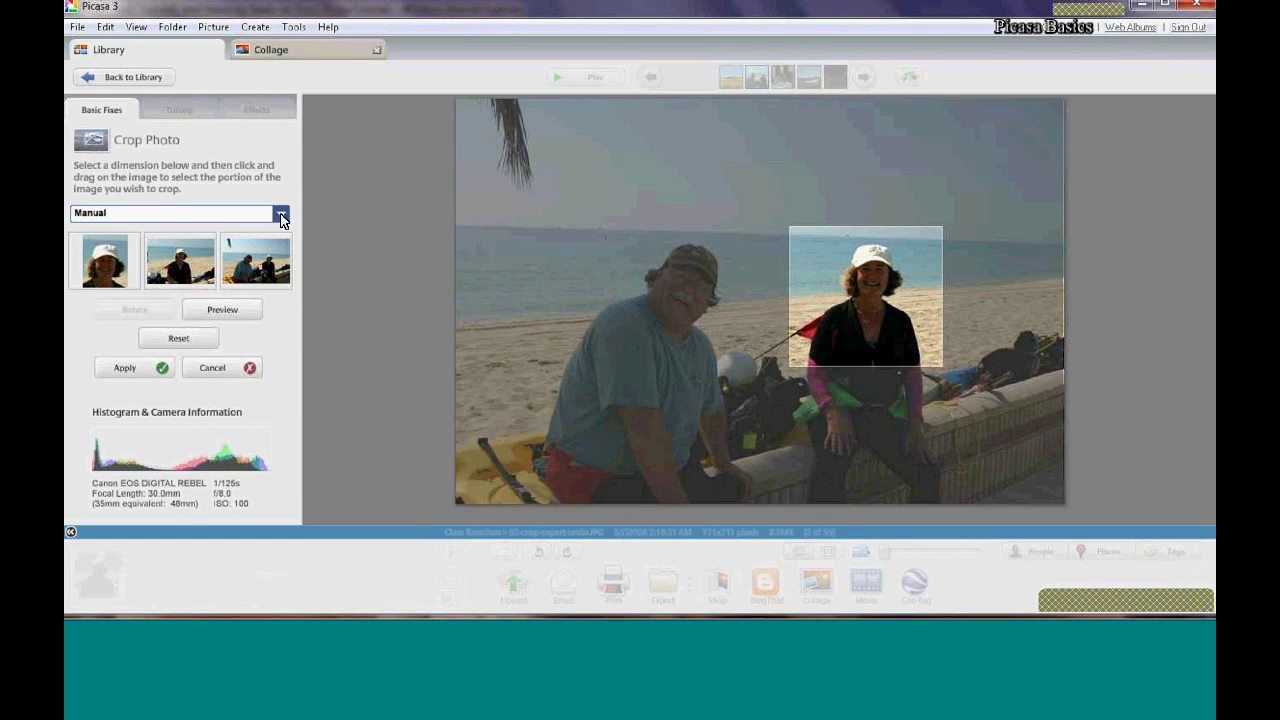
left_click(281, 216)
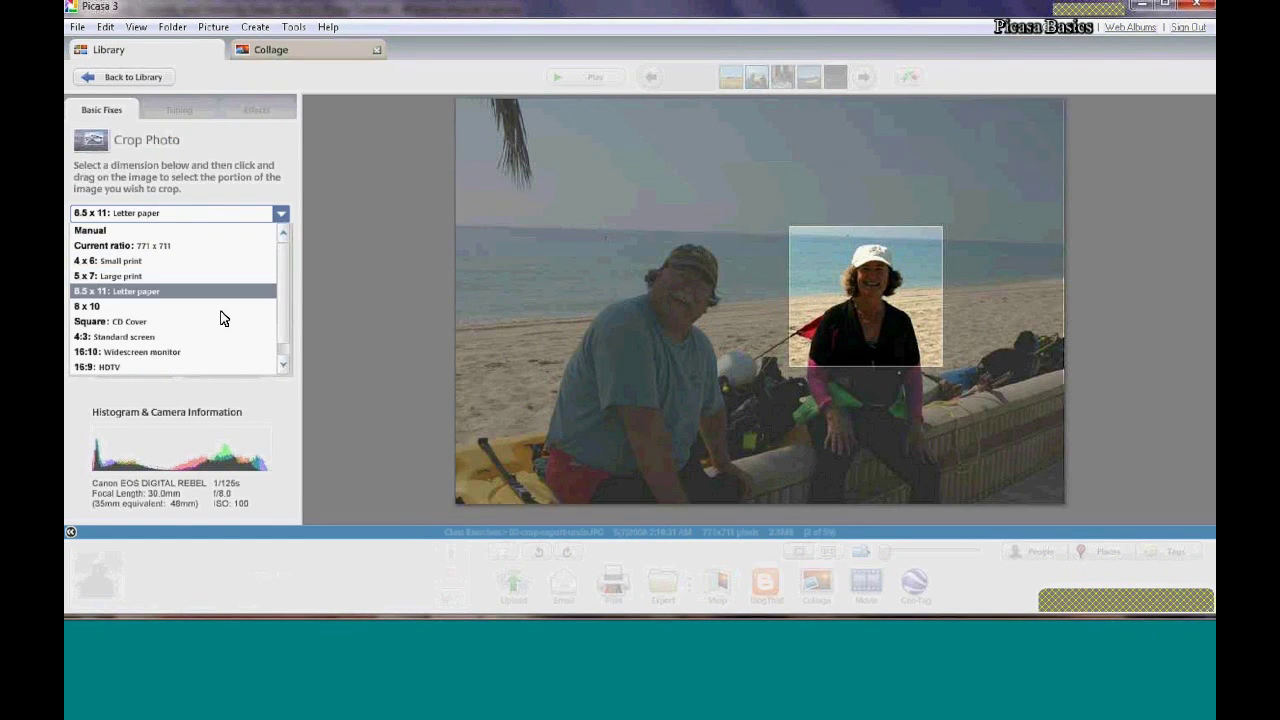
left_click(259, 214)
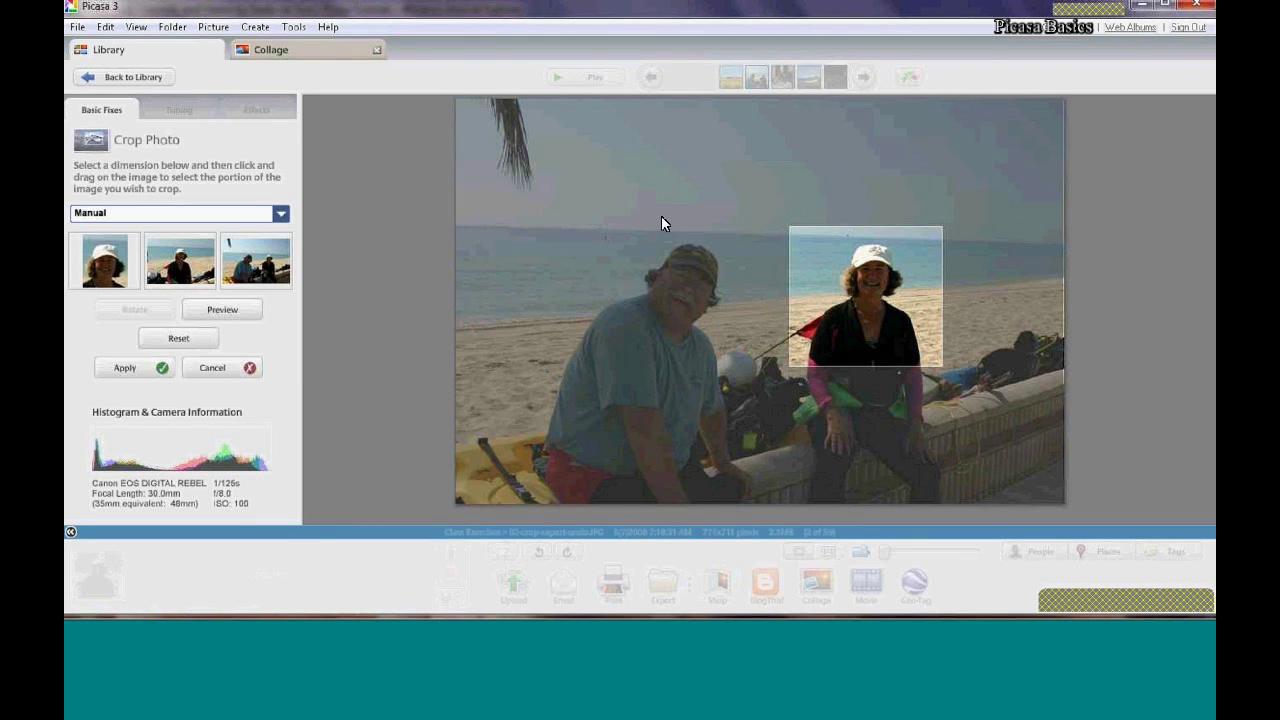
left_click(120, 369)
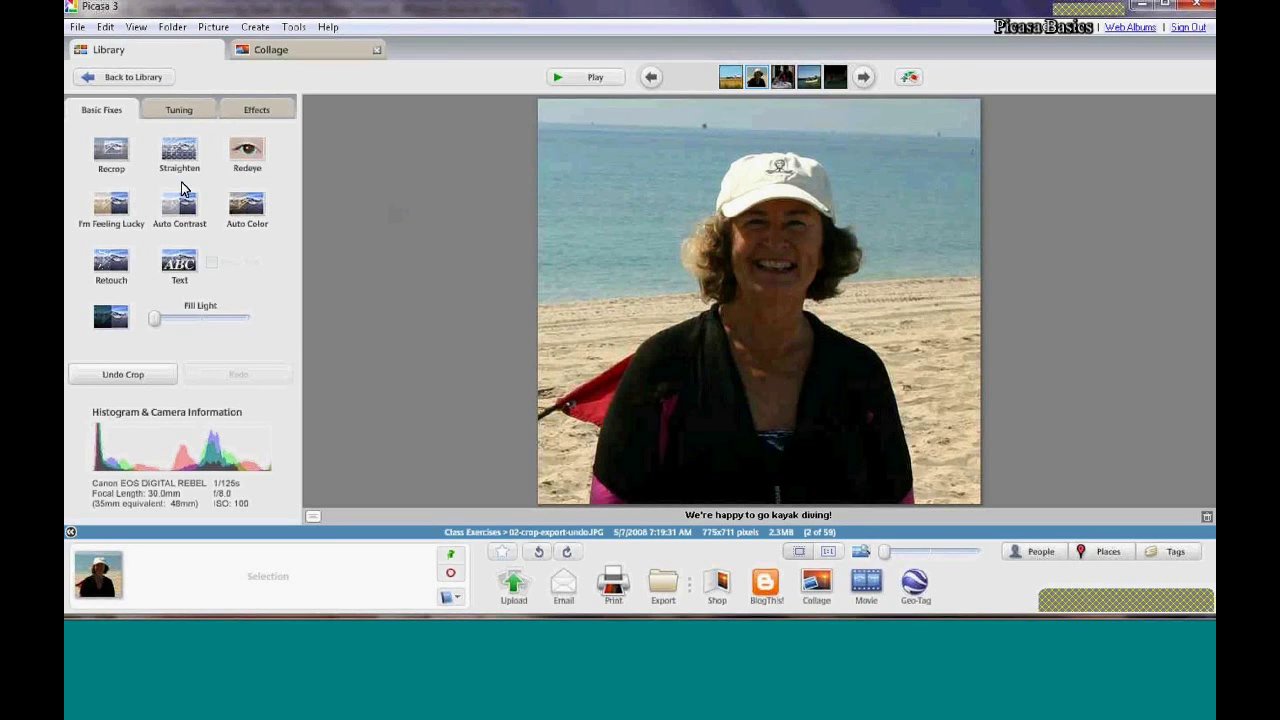
left_click(133, 381)
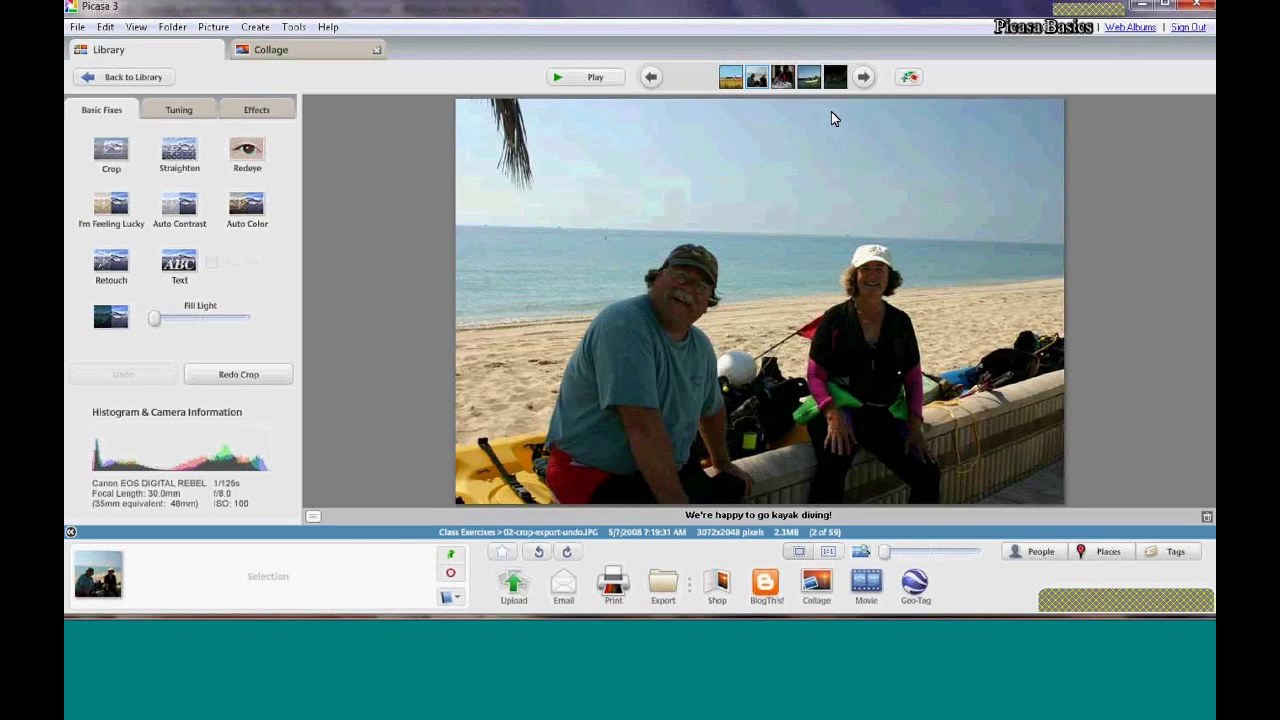
Go to the restaurant group photo and crop it manually to the faces around the table
left_click(865, 78)
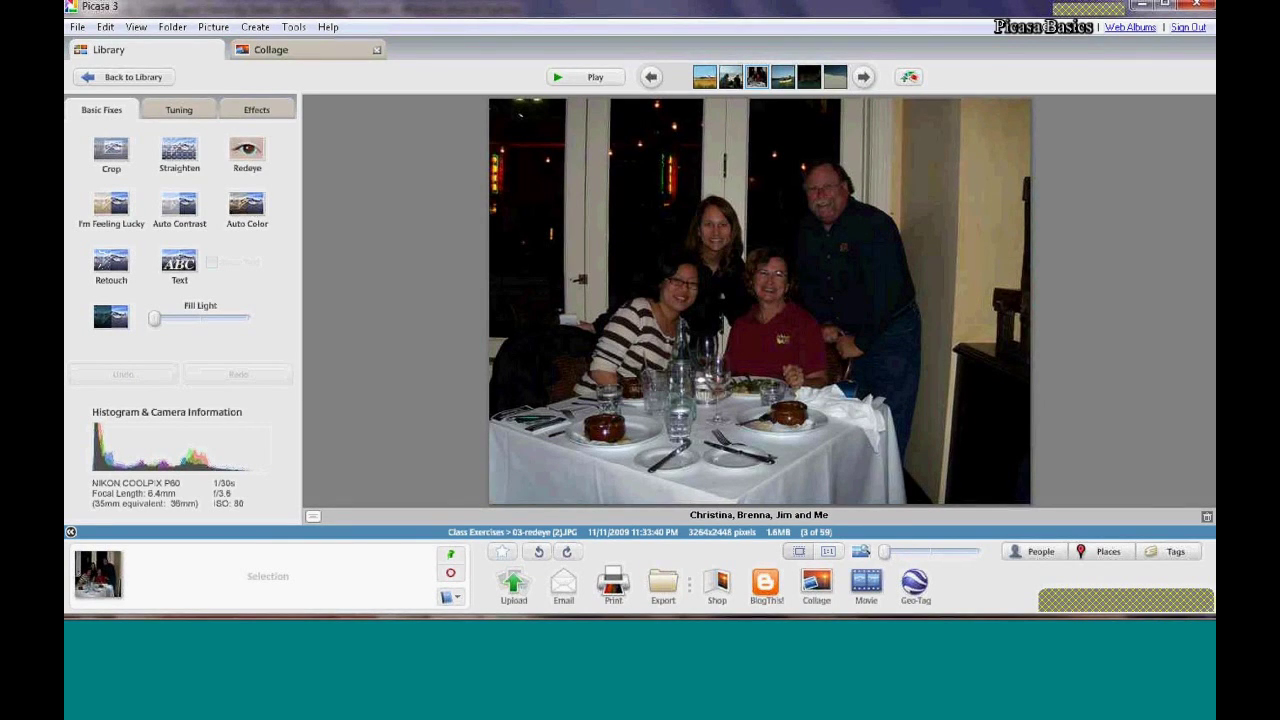
left_click(109, 155)
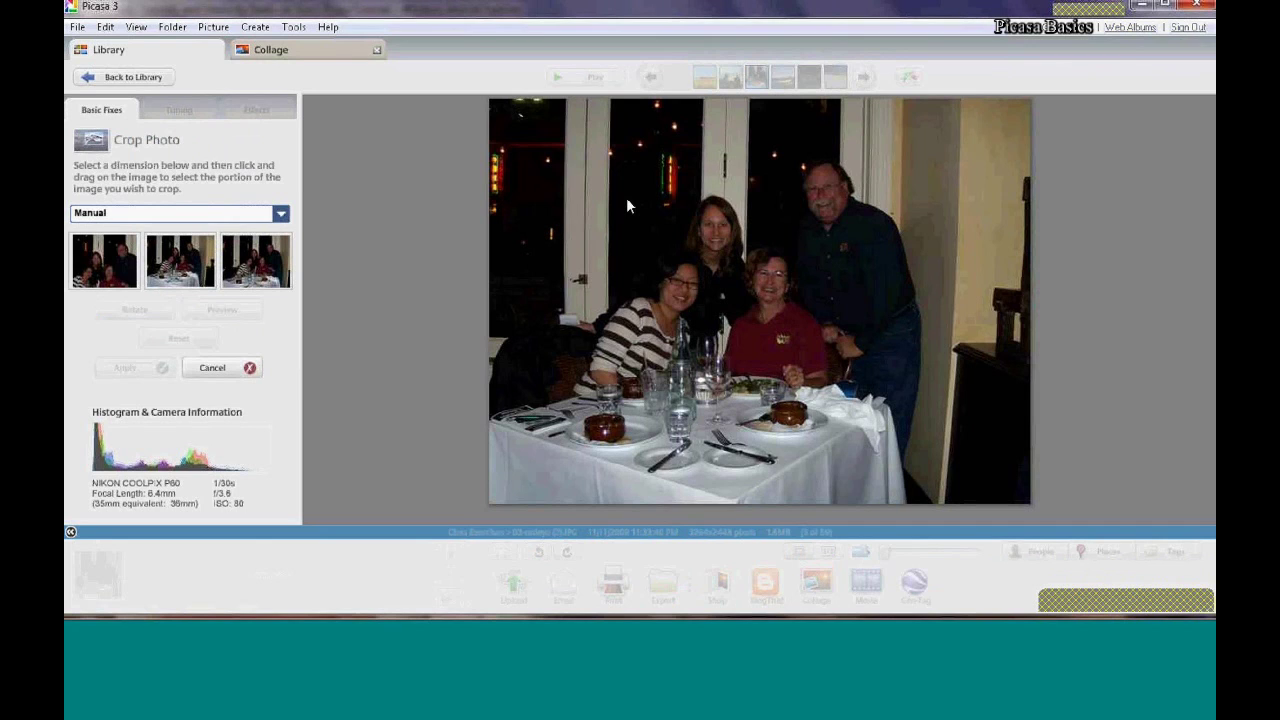
left_click_drag(627, 193, 797, 303)
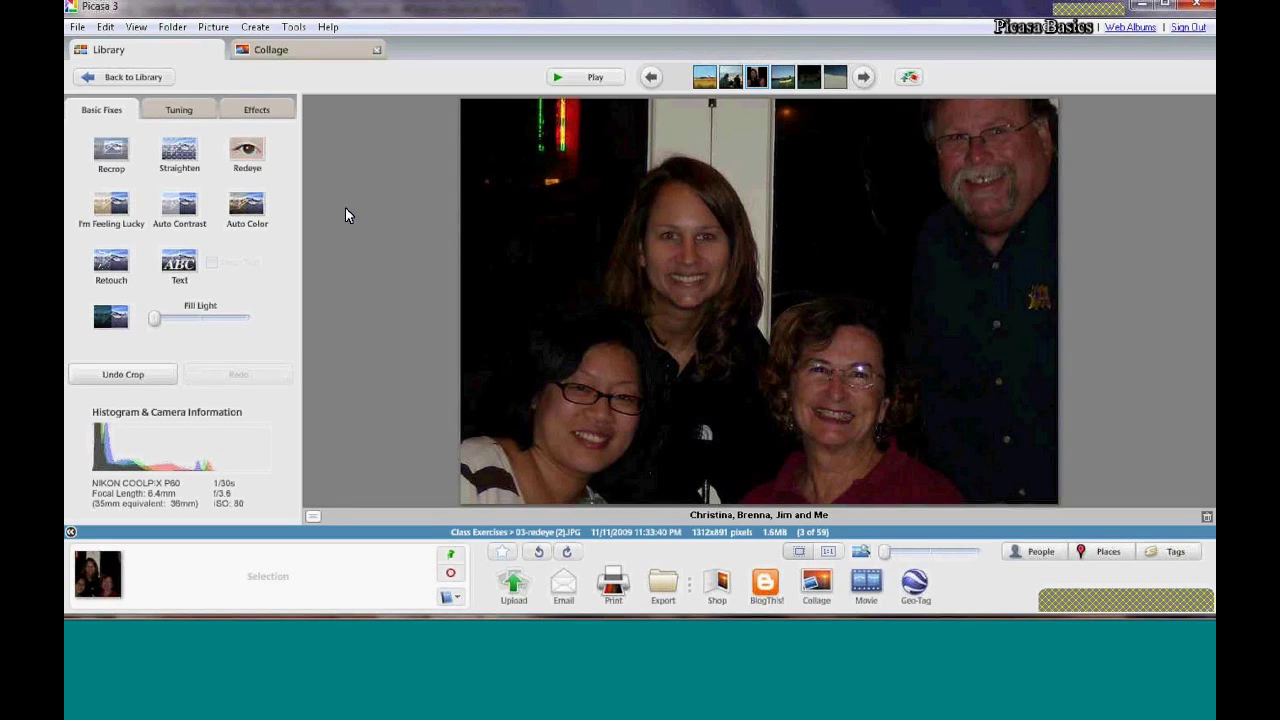
Repair the red eyes in the cropped group photo with automatic redeye detection and apply the correction
left_click(261, 160)
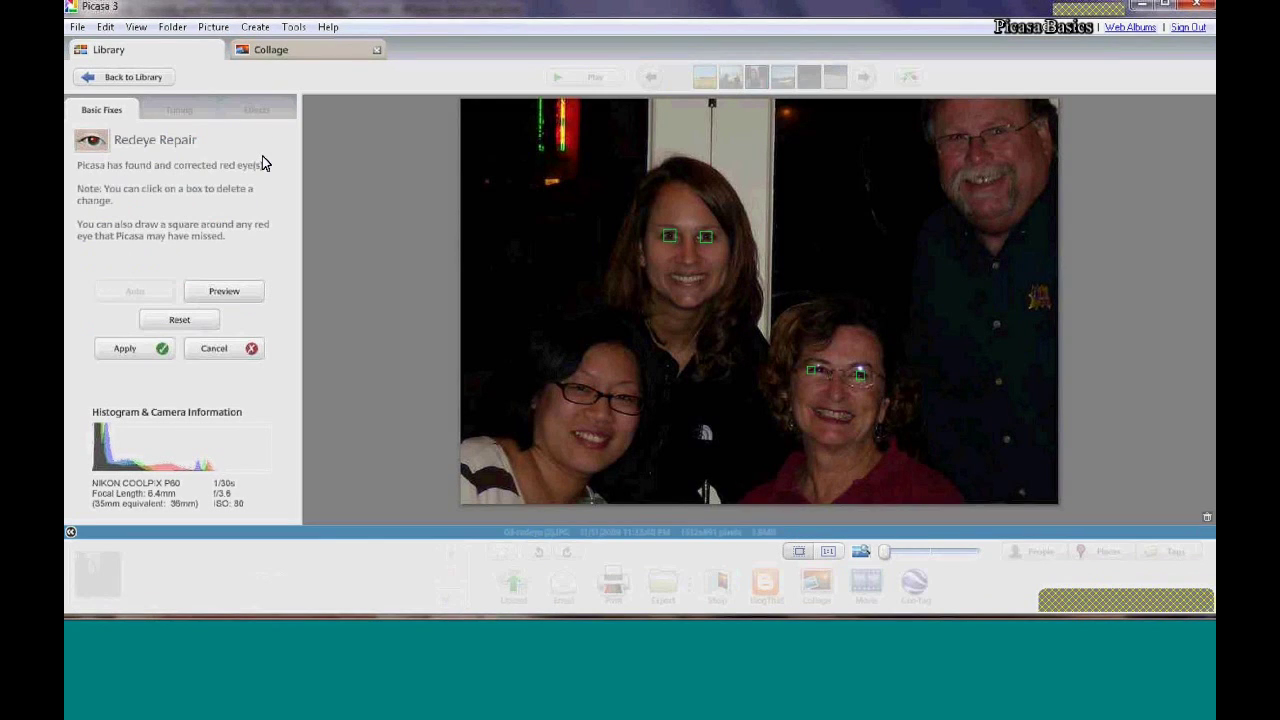
left_click(853, 374)
left_click(126, 349)
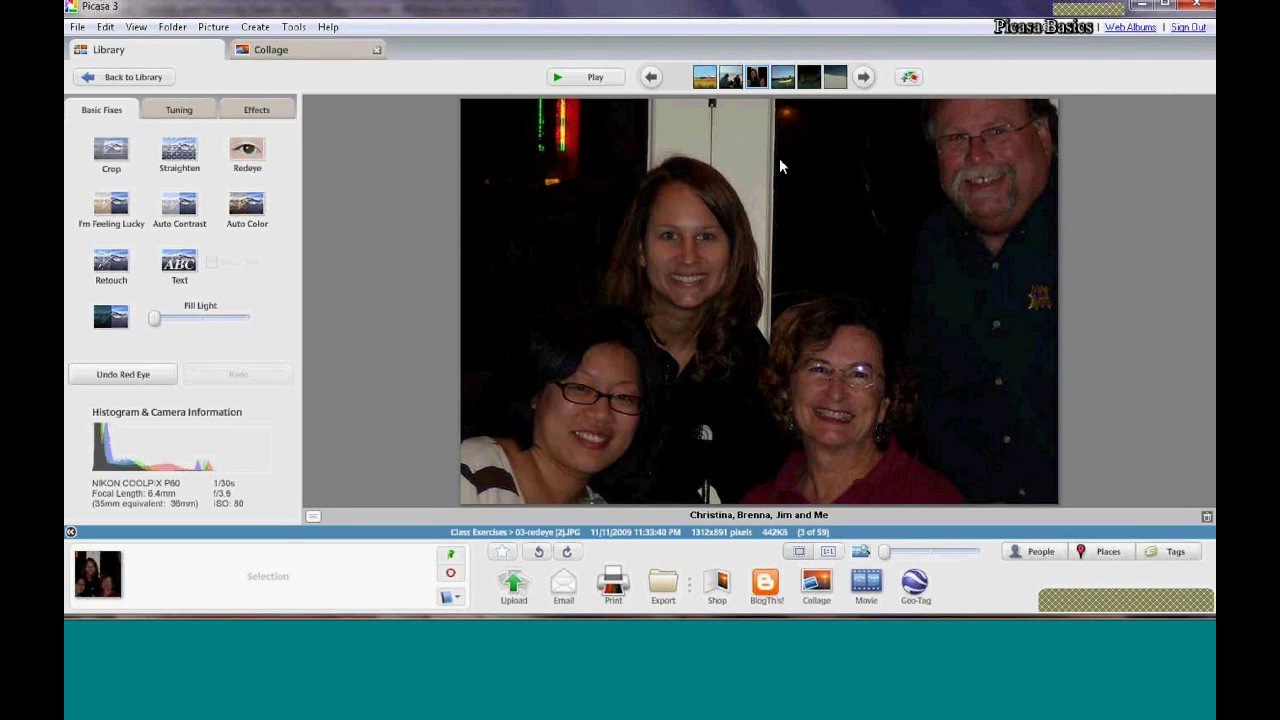
Straighten the tilted yellow kayak photo so its horizon is level, and apply I'm Feeling Lucky to it
left_click(865, 79)
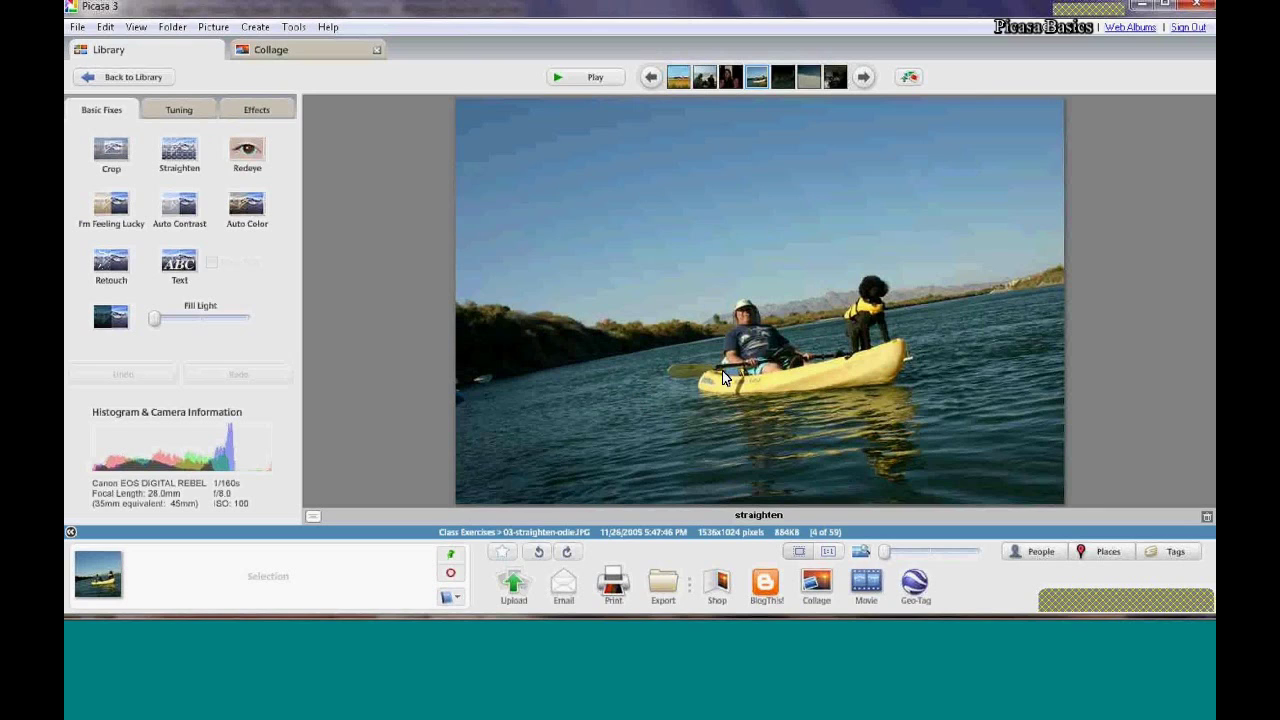
left_click(185, 156)
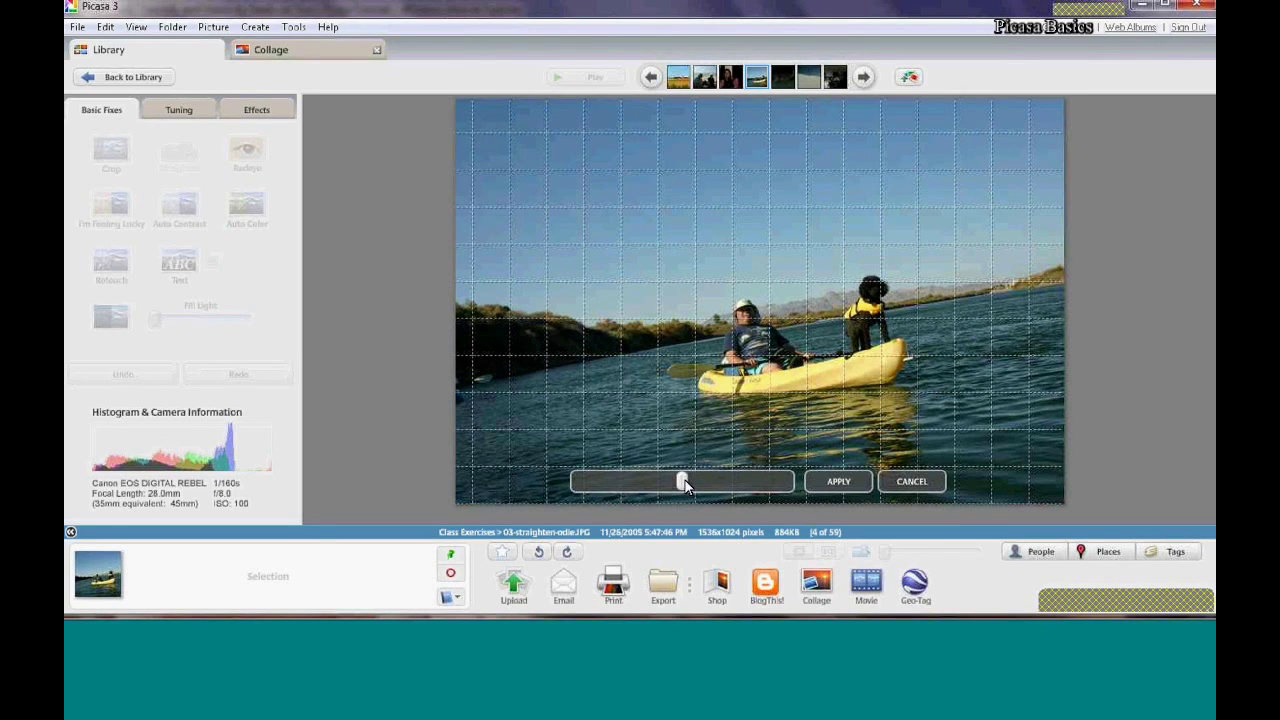
left_click_drag(685, 482, 606, 481)
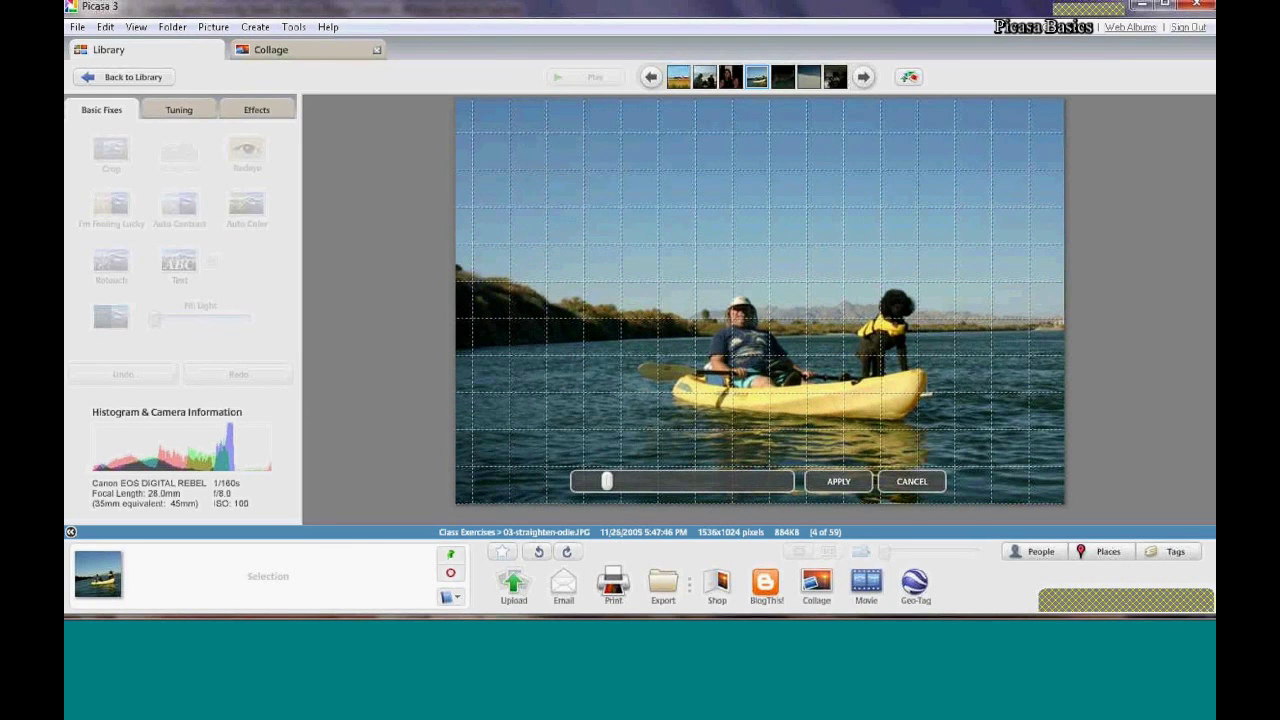
left_click(837, 484)
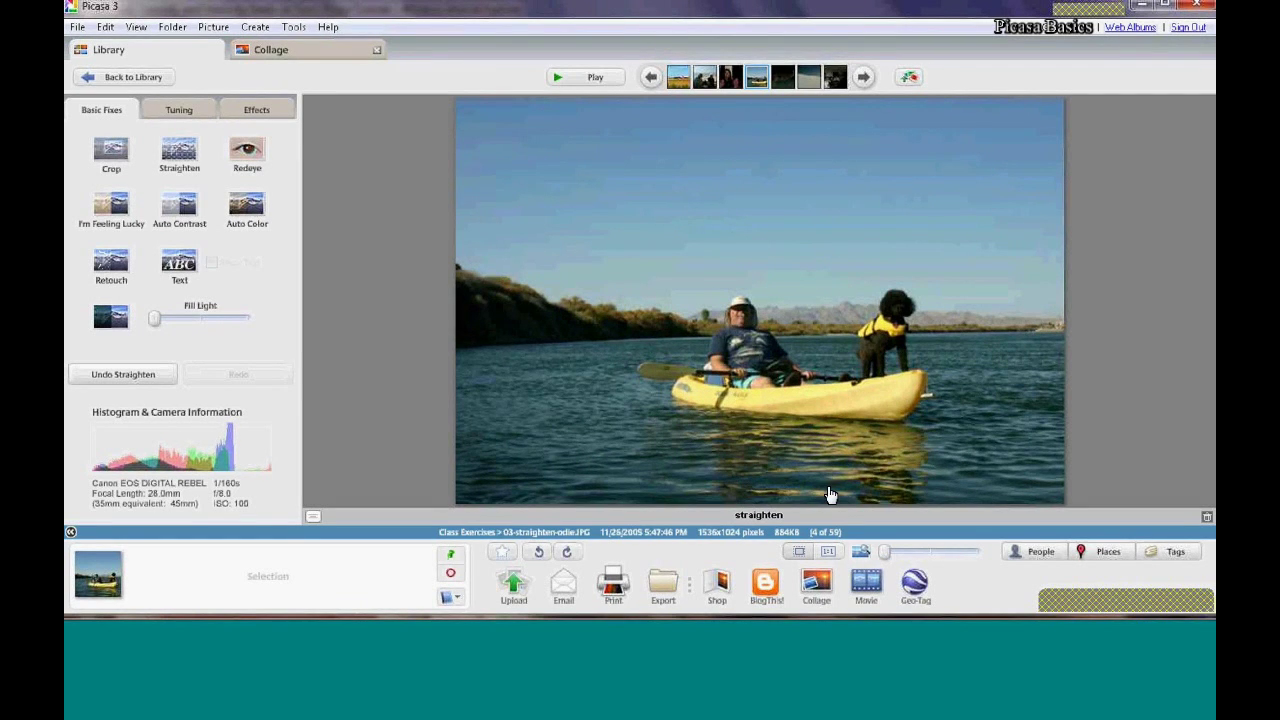
left_click(108, 206)
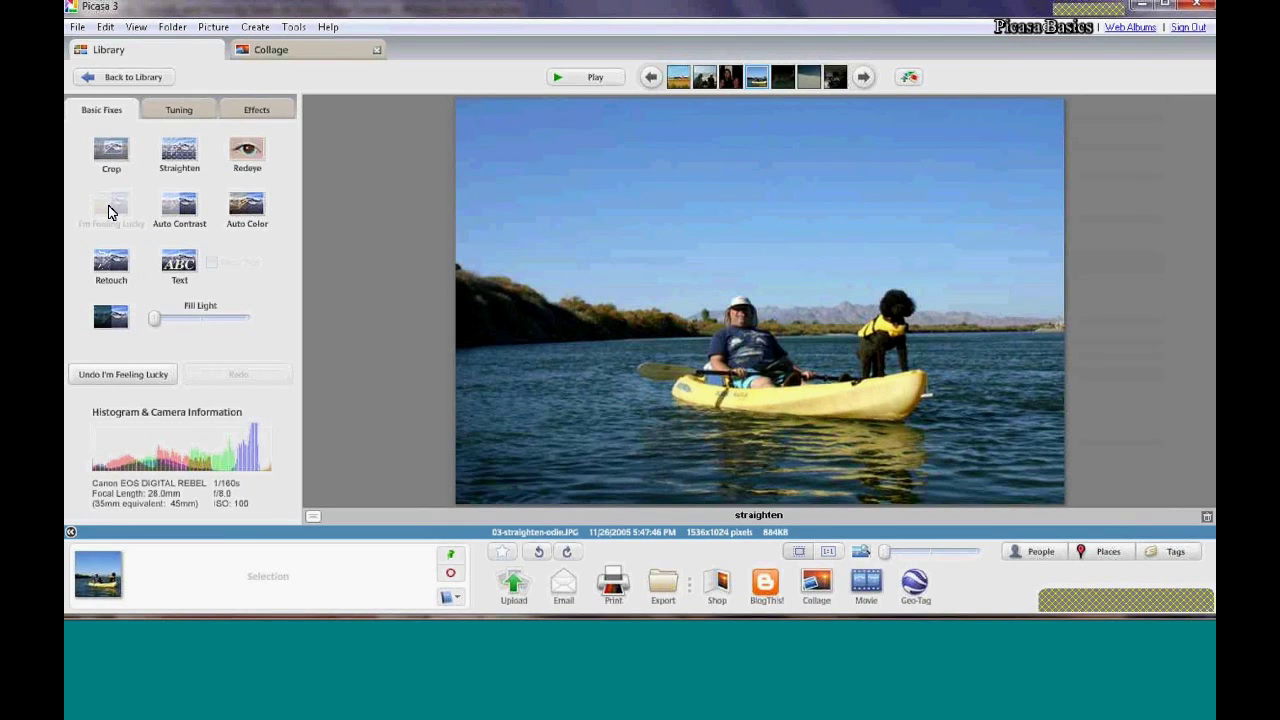
Apply I'm Feeling Lucky to the dark deer photo and to the following White Sands dune photo
left_click(864, 80)
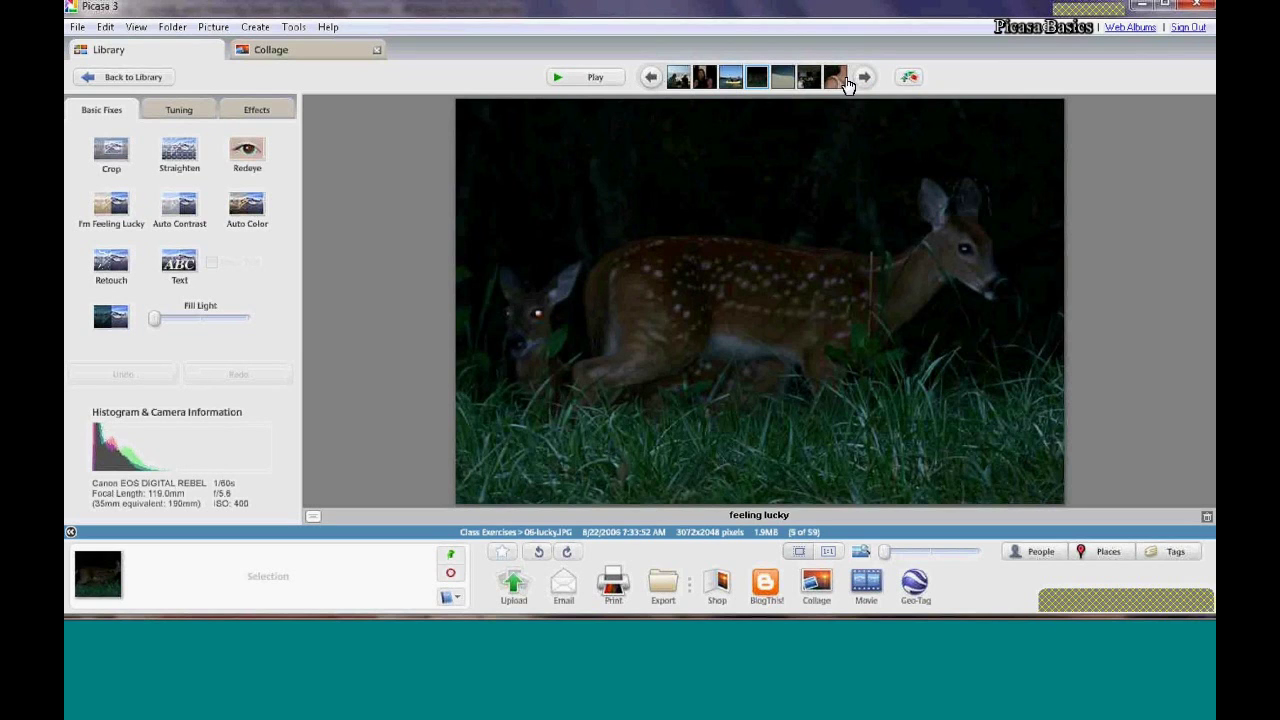
left_click(115, 205)
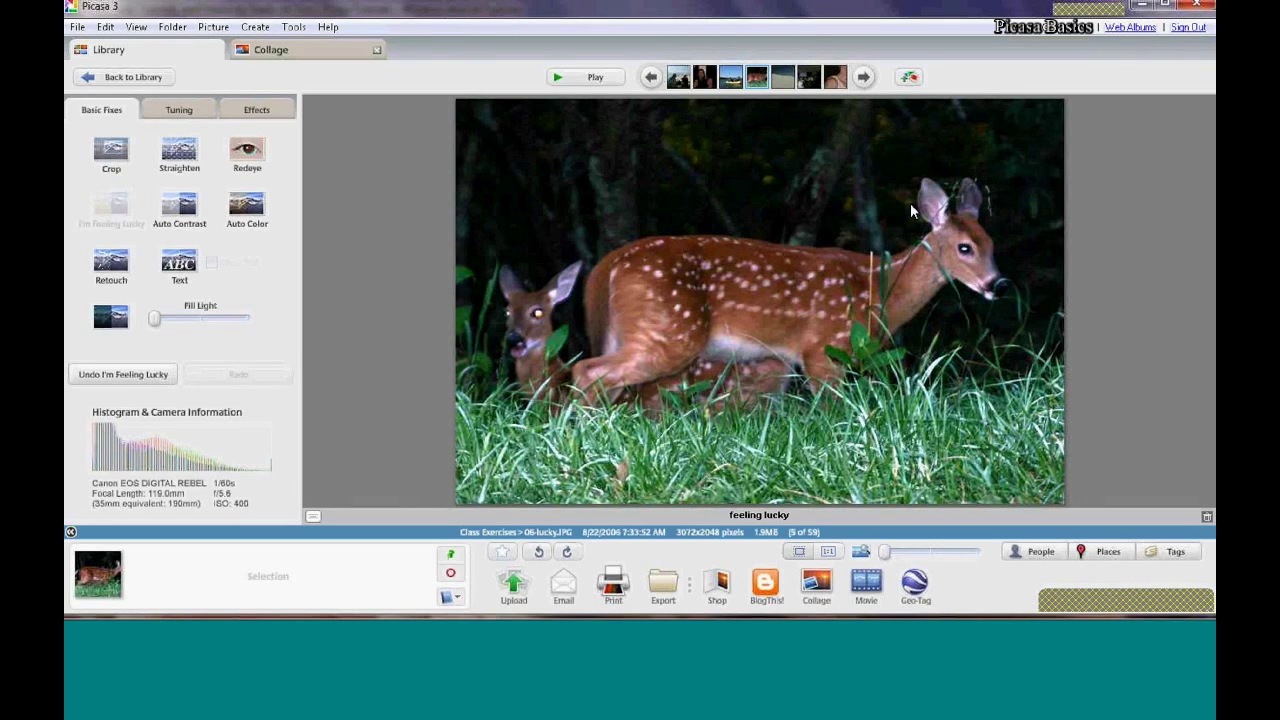
left_click(865, 79)
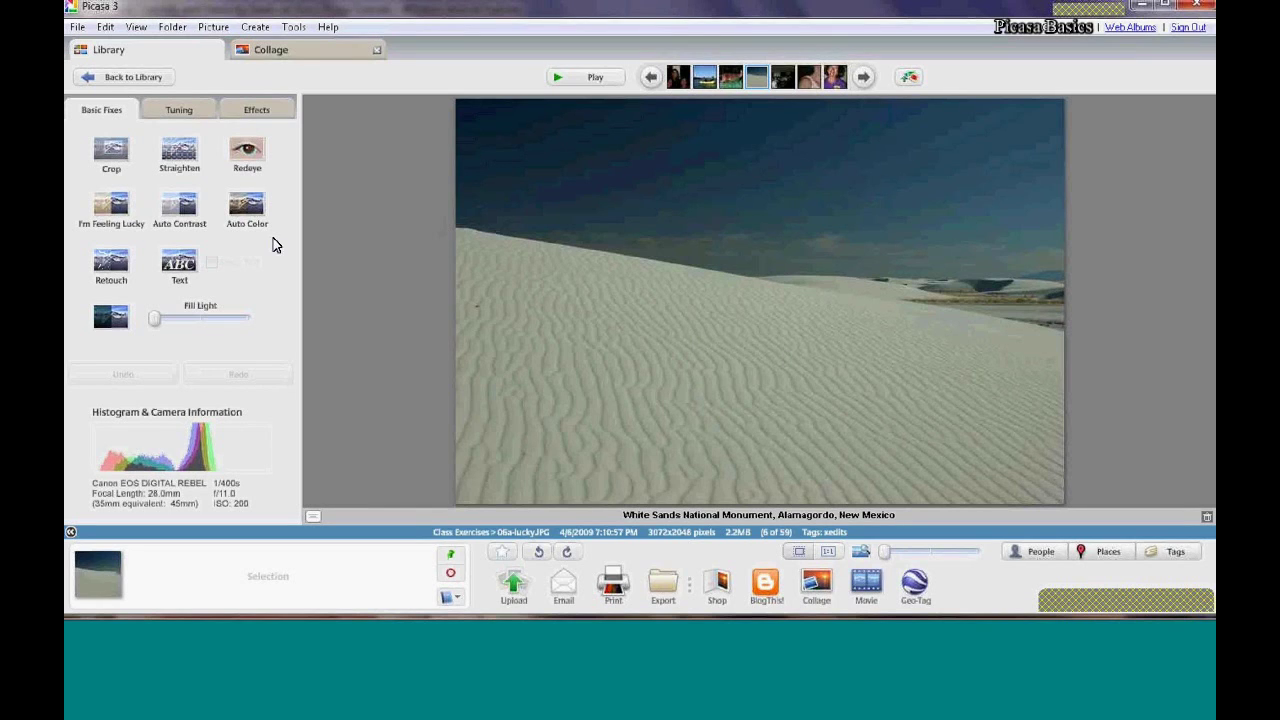
left_click(112, 206)
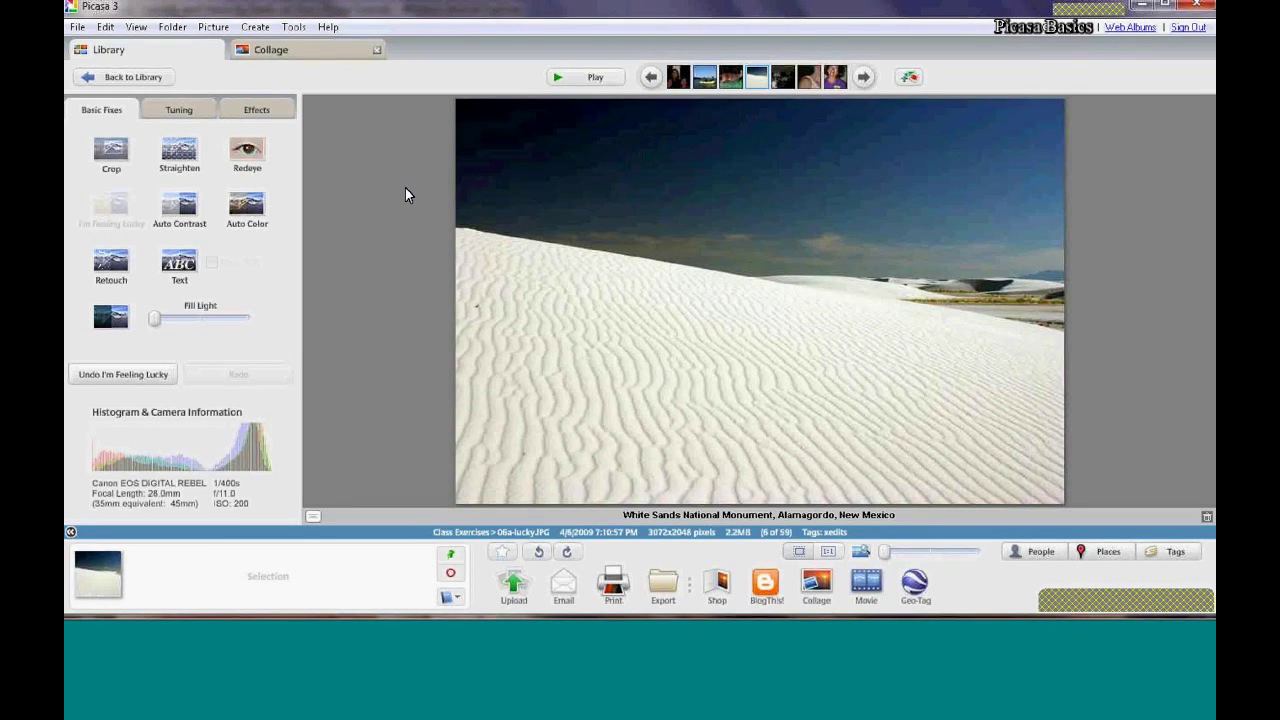
Brighten the dark convention hall photo with I'm Feeling Lucky and a Fill Light of a little under half
left_click(865, 79)
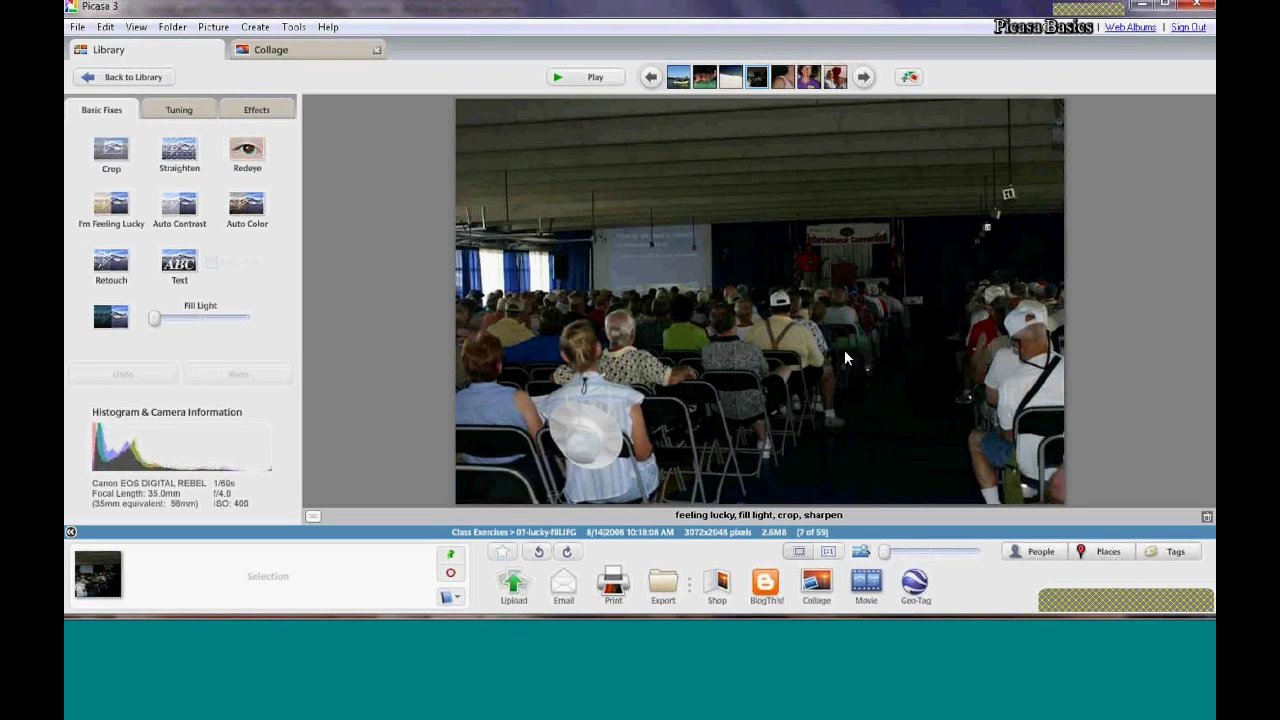
left_click(107, 211)
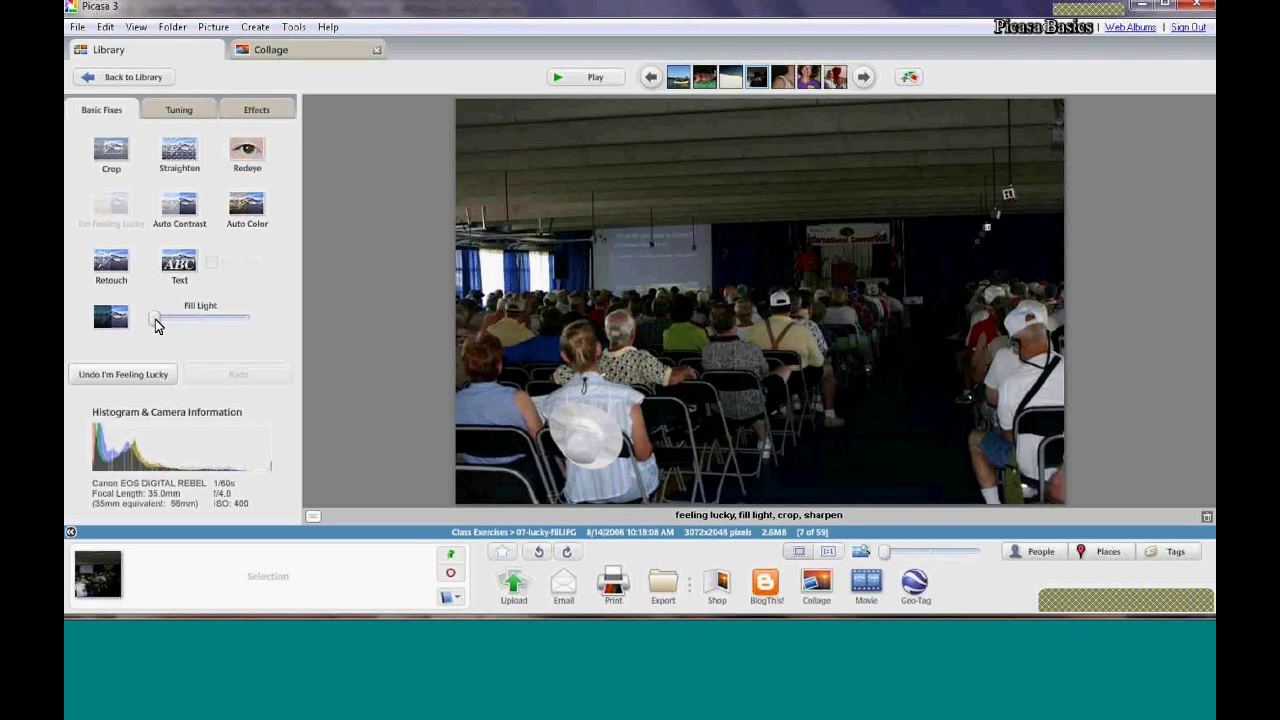
left_click_drag(155, 318, 195, 322)
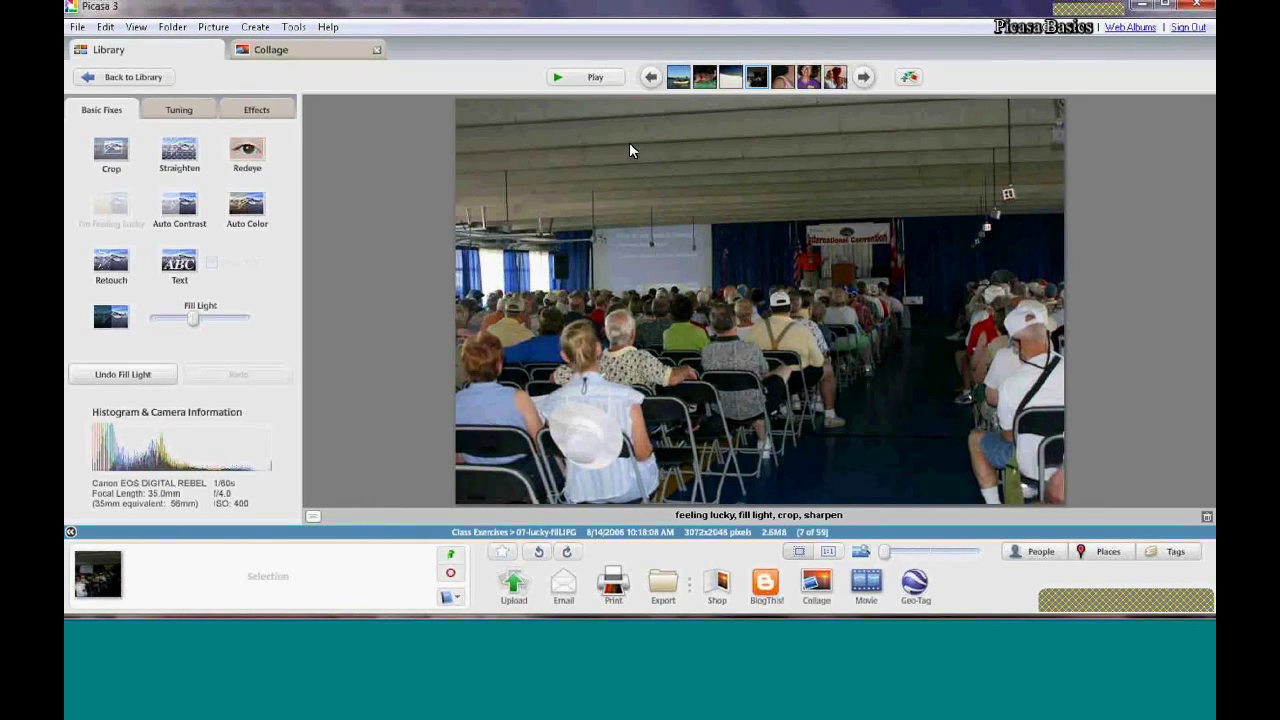
Crop the convention hall photo to the projection screen, the speaker and the seated audience in front of them
left_click(111, 152)
left_click_drag(548, 200, 960, 453)
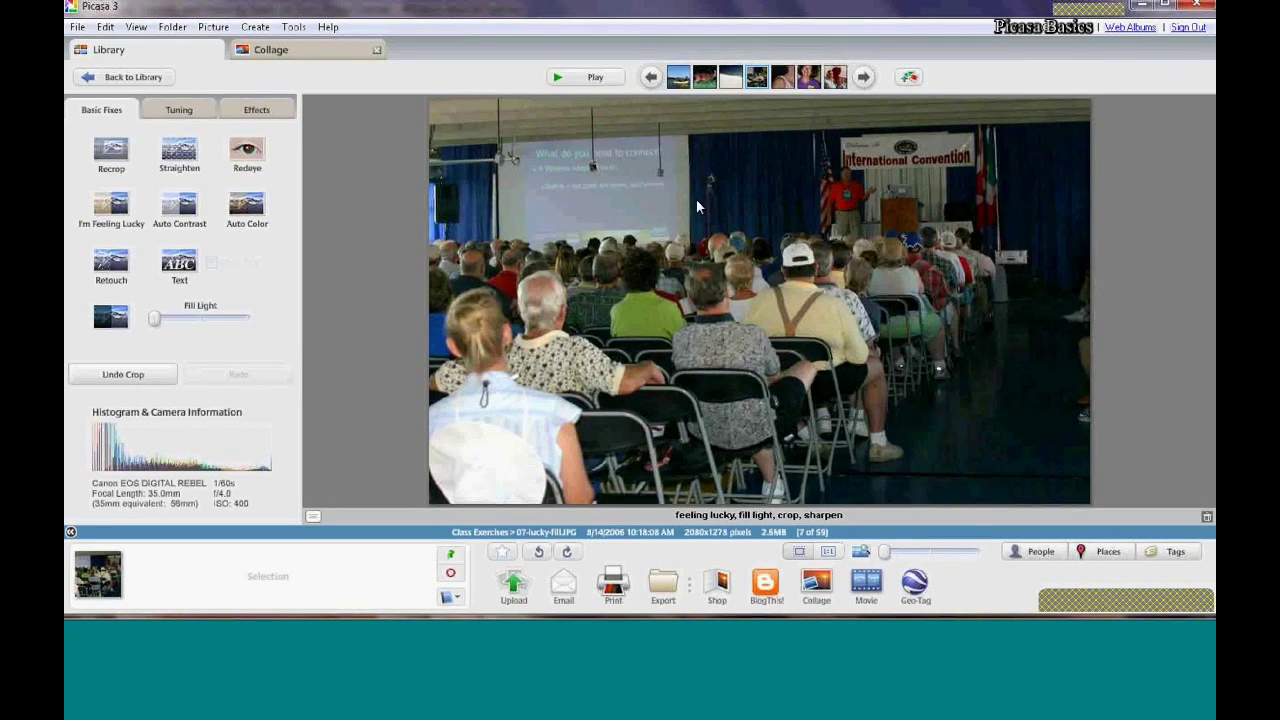
Retouch the dark mole on the woman's shoulder in the following photo using a smaller brush, and apply the patch
left_click(858, 83)
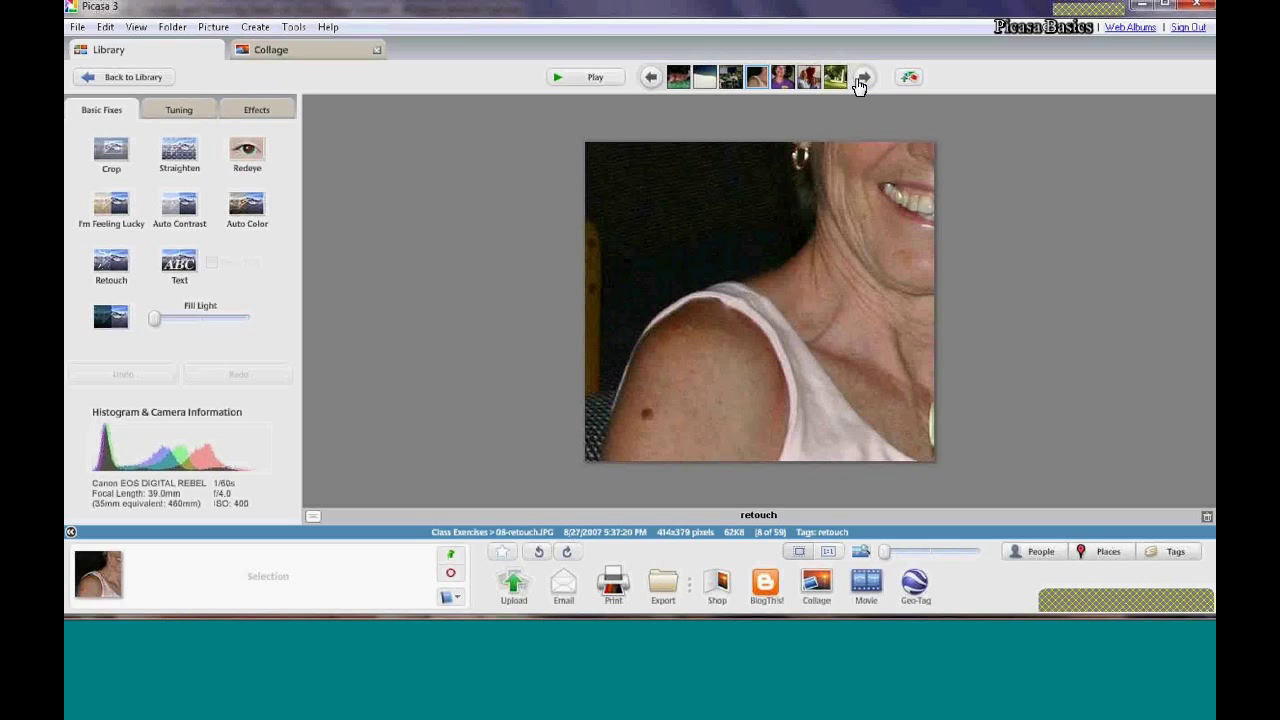
left_click(107, 276)
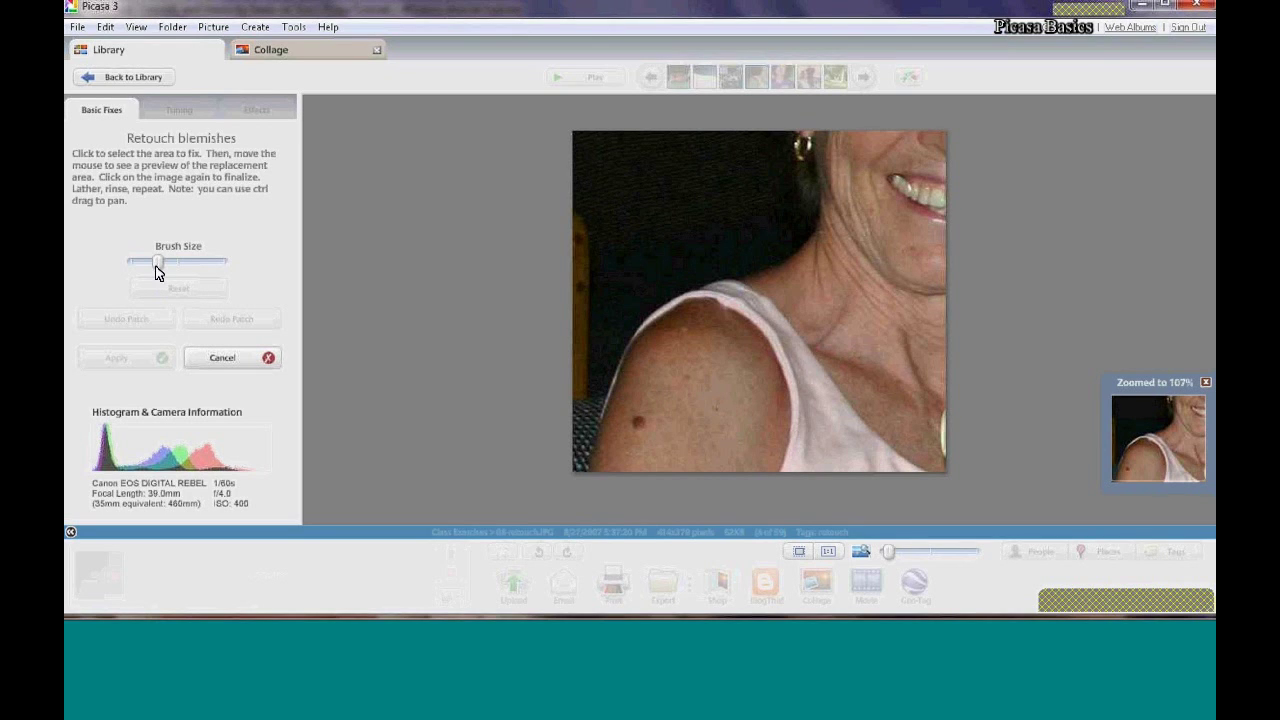
left_click_drag(158, 262, 145, 268)
left_click(637, 424)
left_click(663, 453)
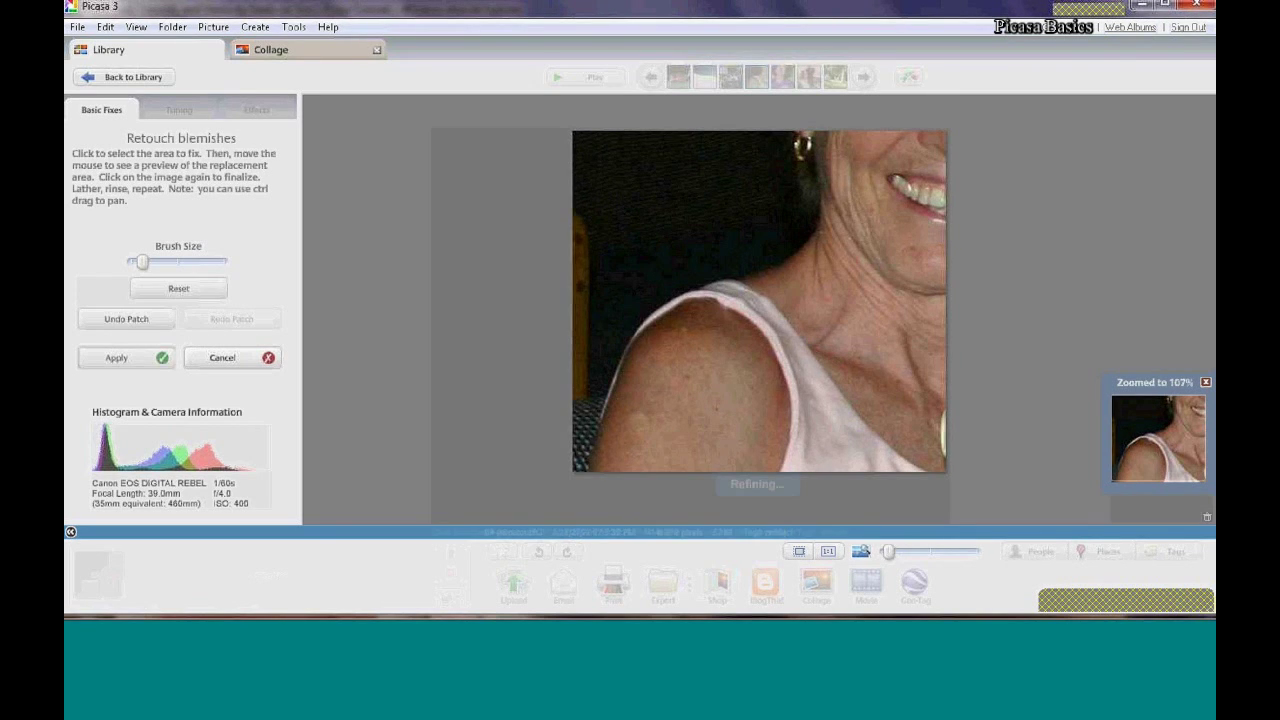
left_click(639, 418)
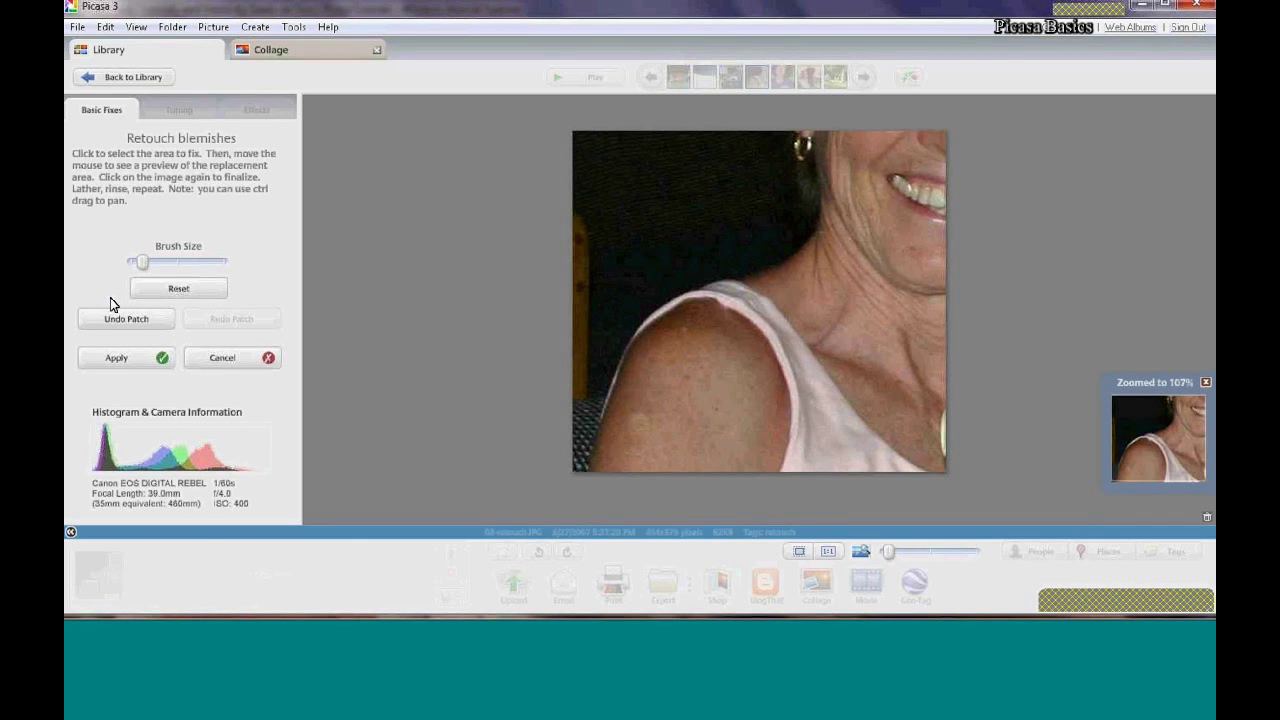
left_click(110, 358)
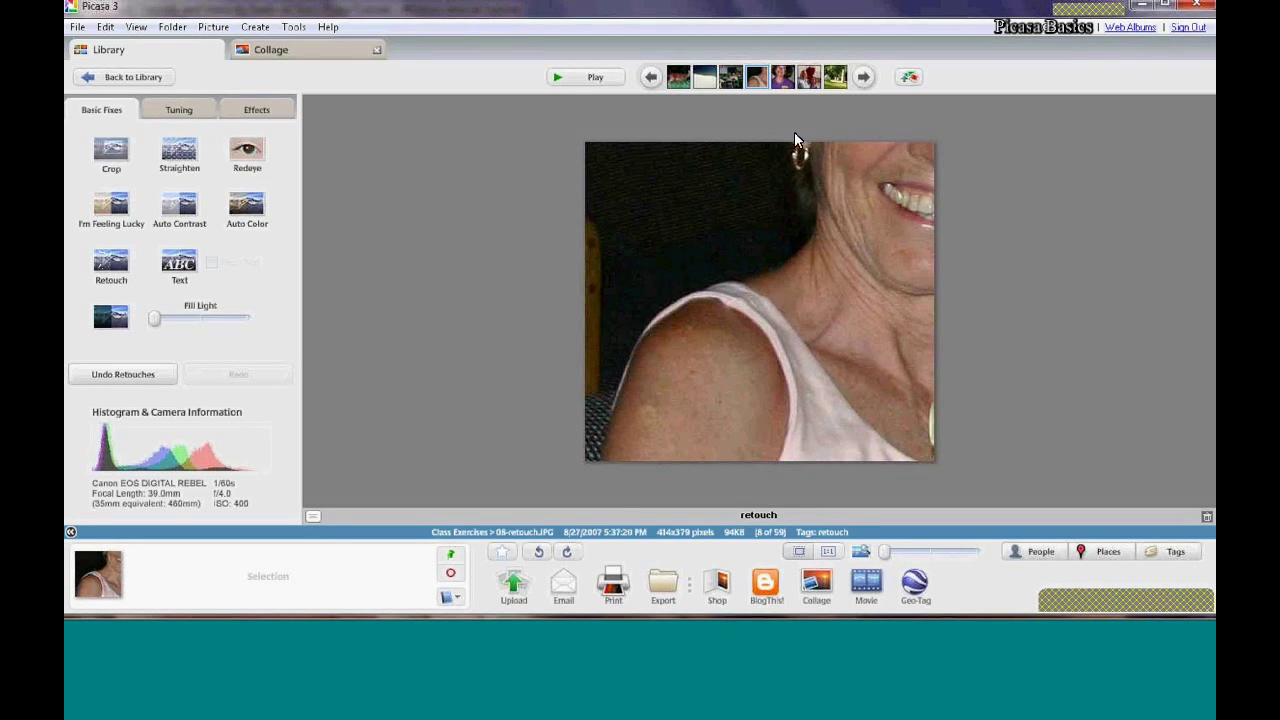
Retouch the glare on the glasses in the purple-shirt portrait with a slightly larger brush, and apply the retouch
left_click(863, 80)
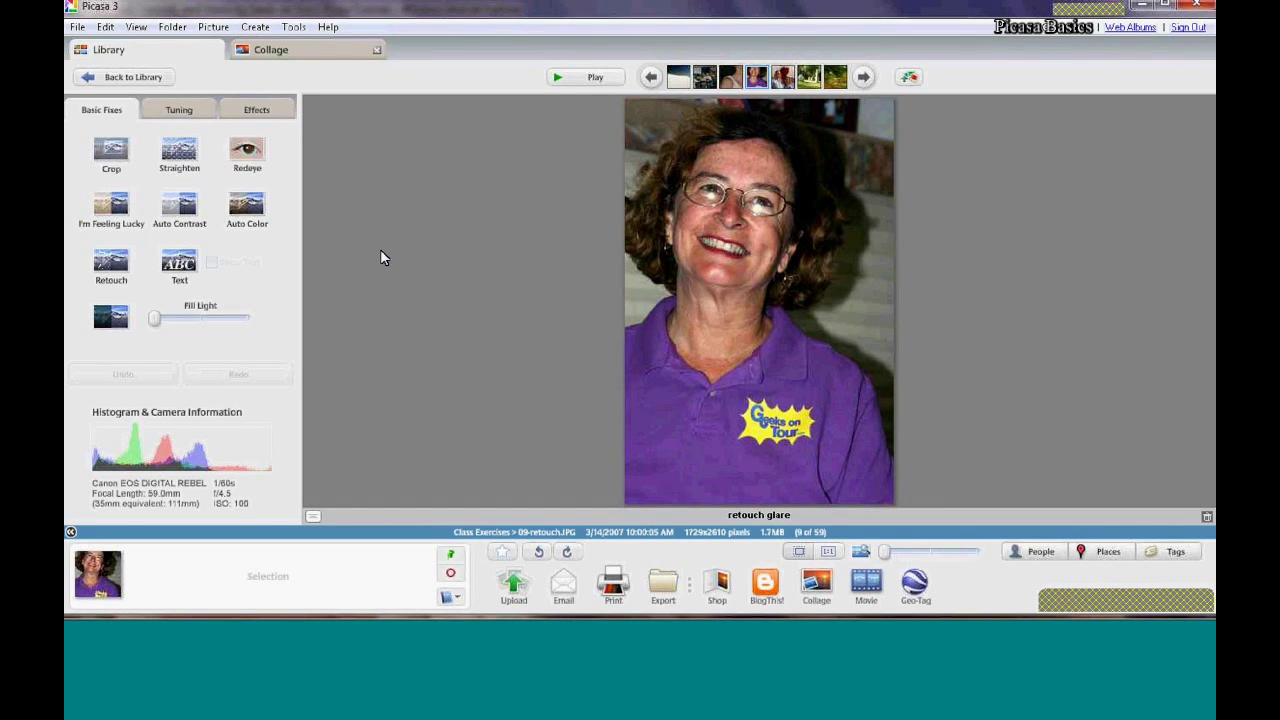
left_click(112, 262)
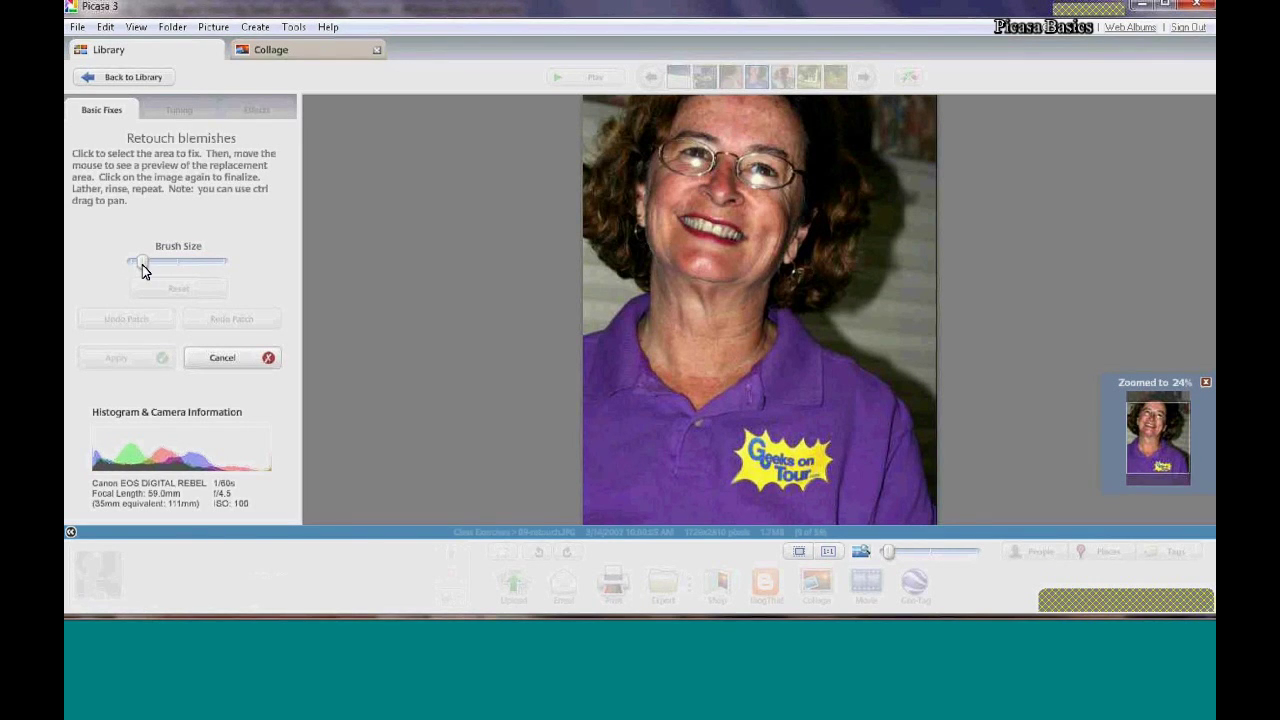
left_click_drag(142, 268, 158, 272)
left_click(675, 165)
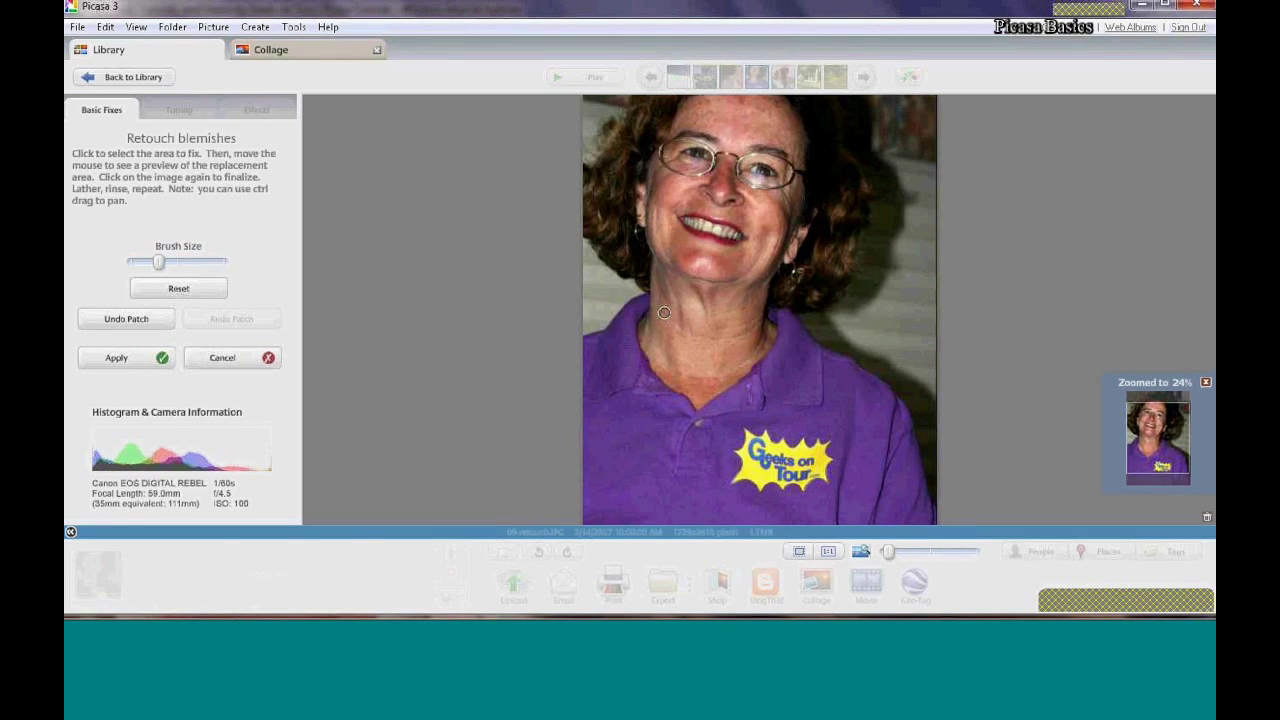
left_click(120, 358)
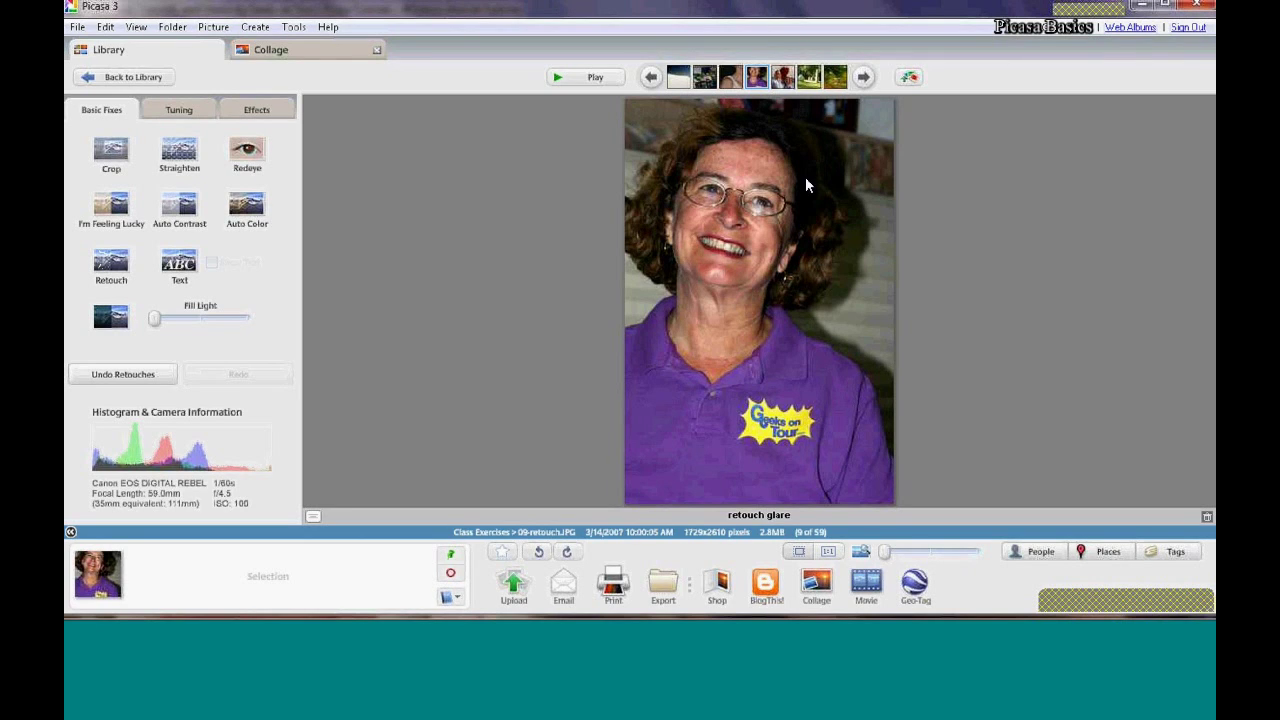
Add the text "Merry Christmas" to the photo of the couple in front of the red bow
left_click(865, 78)
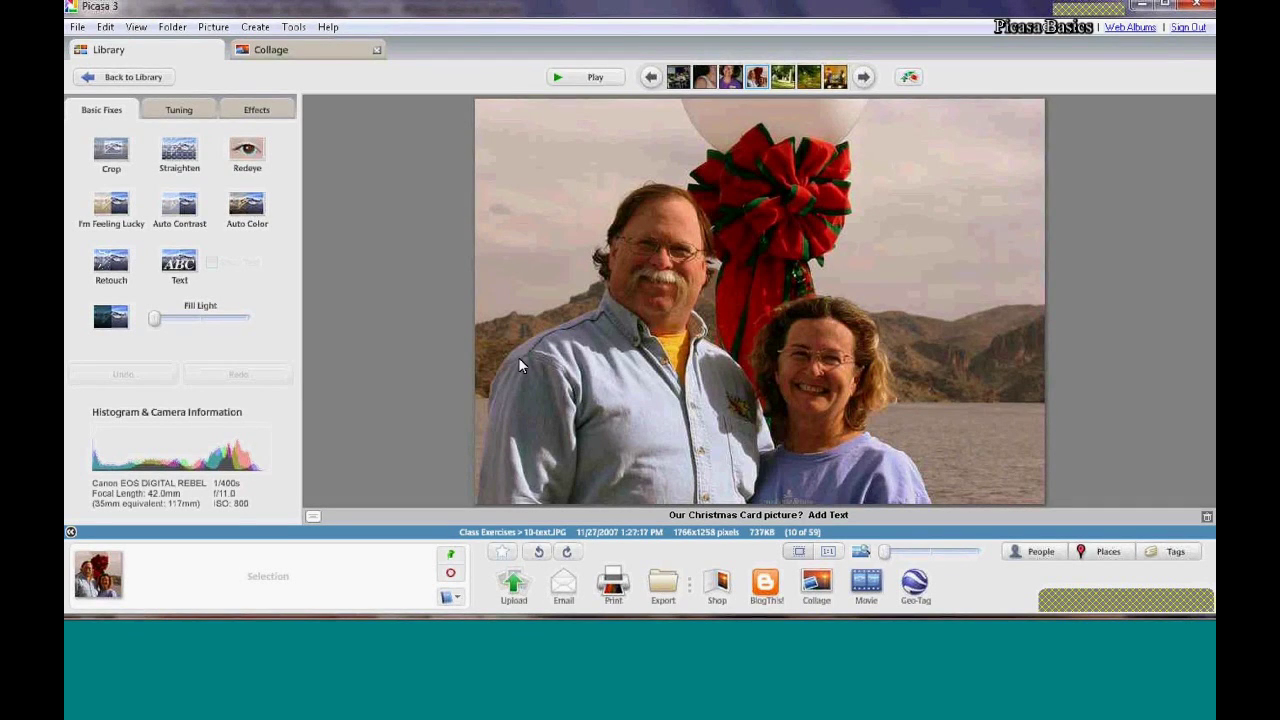
left_click(176, 264)
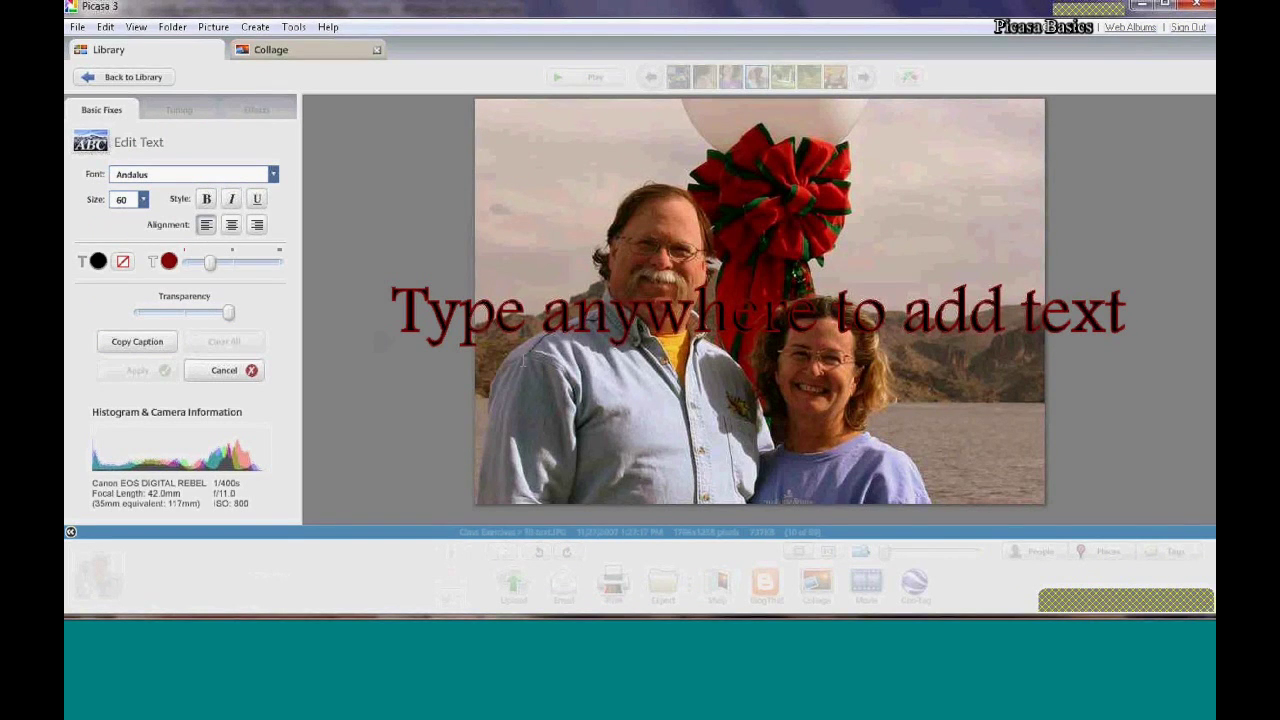
type("dMe")
key("BackSpace")
key("BackSpace")
key("BackSpace")
type("Merry")
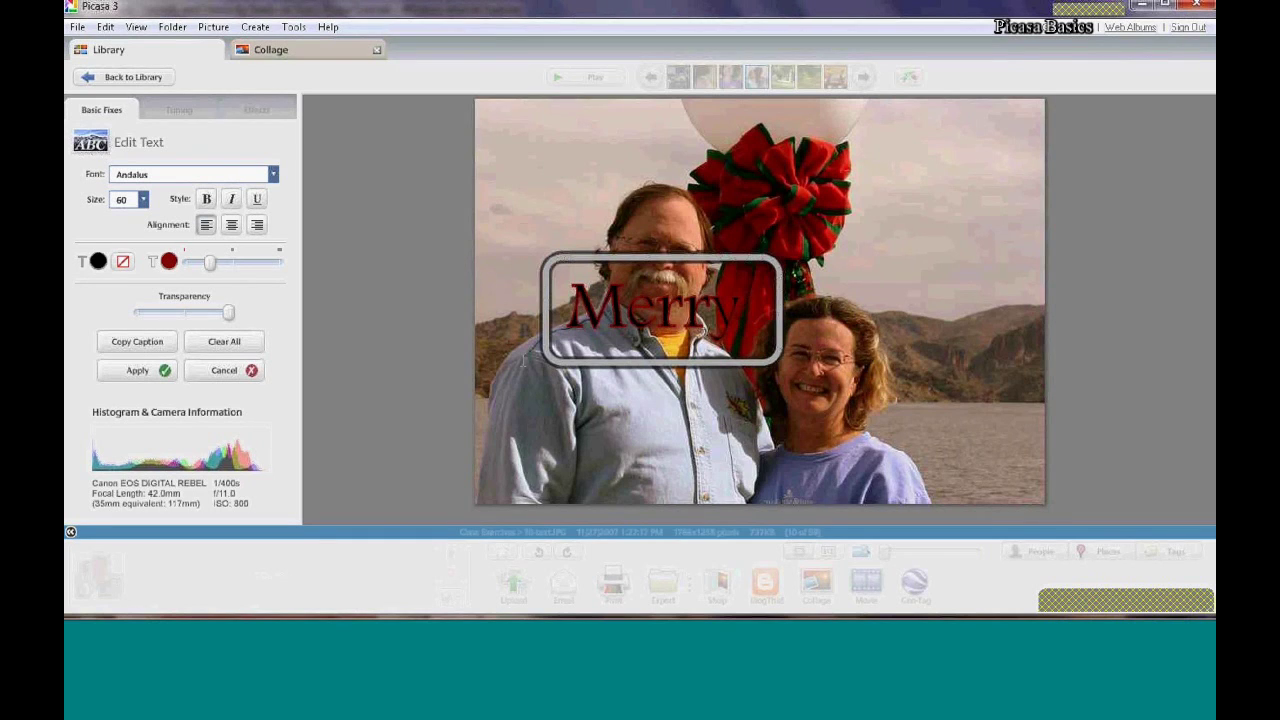
type(" Christmas")
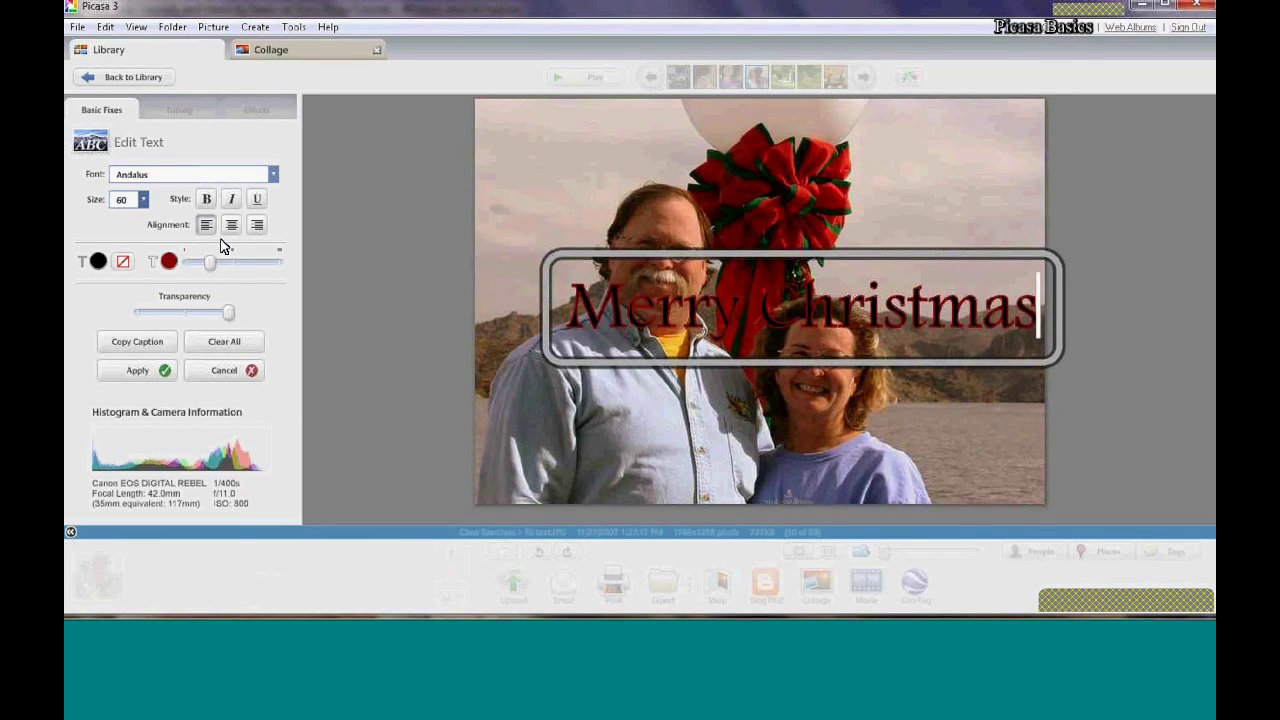
Set the font of the Merry Christmas text to Berlin Sans FB
left_click(254, 176)
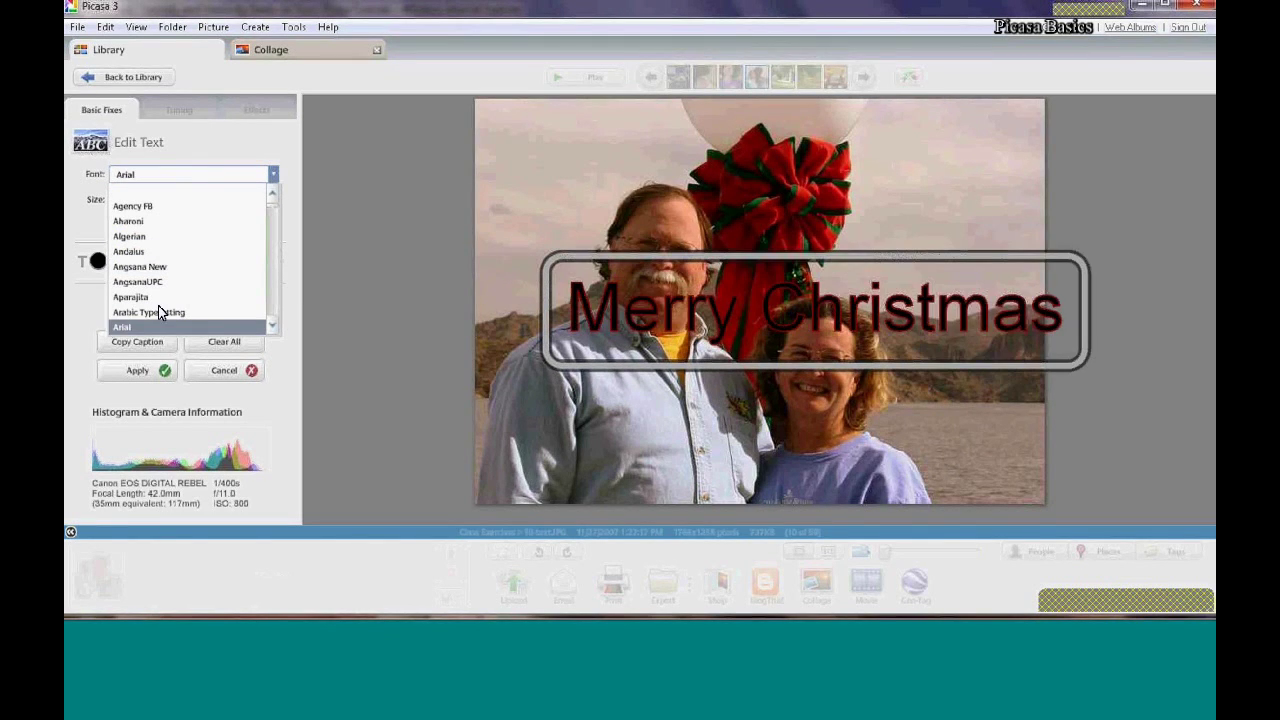
key("Home")
scroll(251, 309, "down", 3)
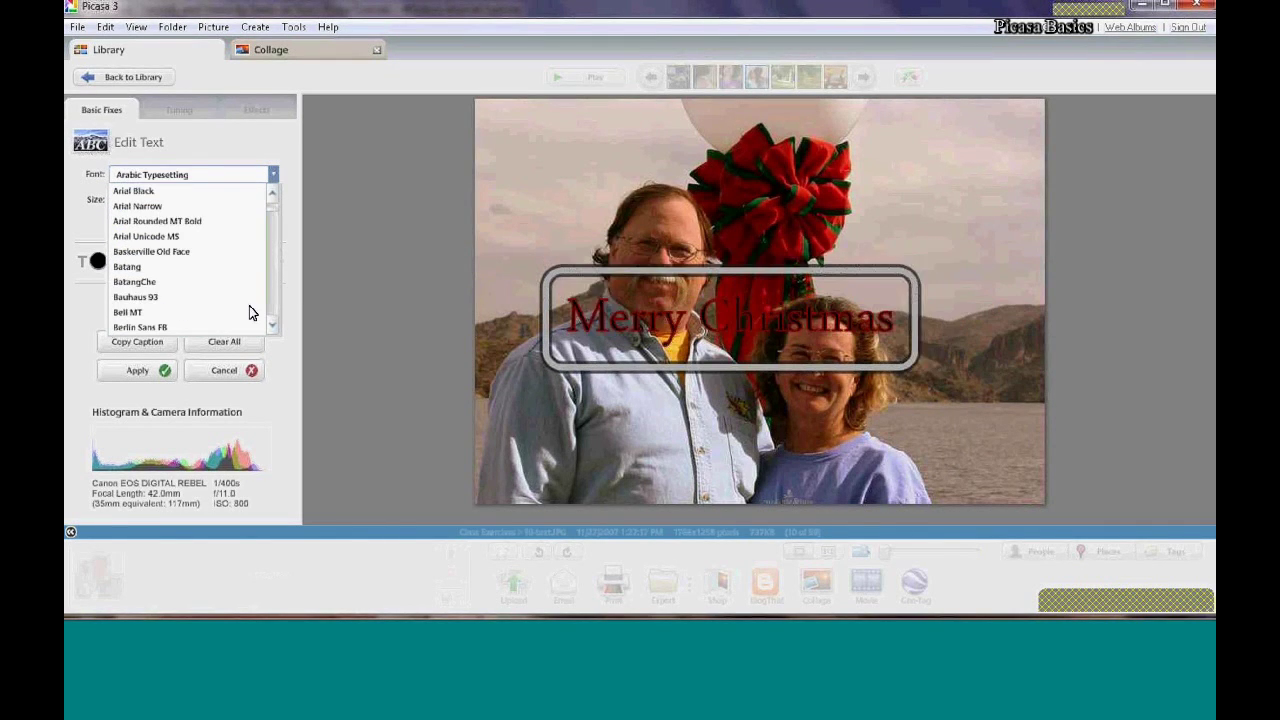
key("Down")
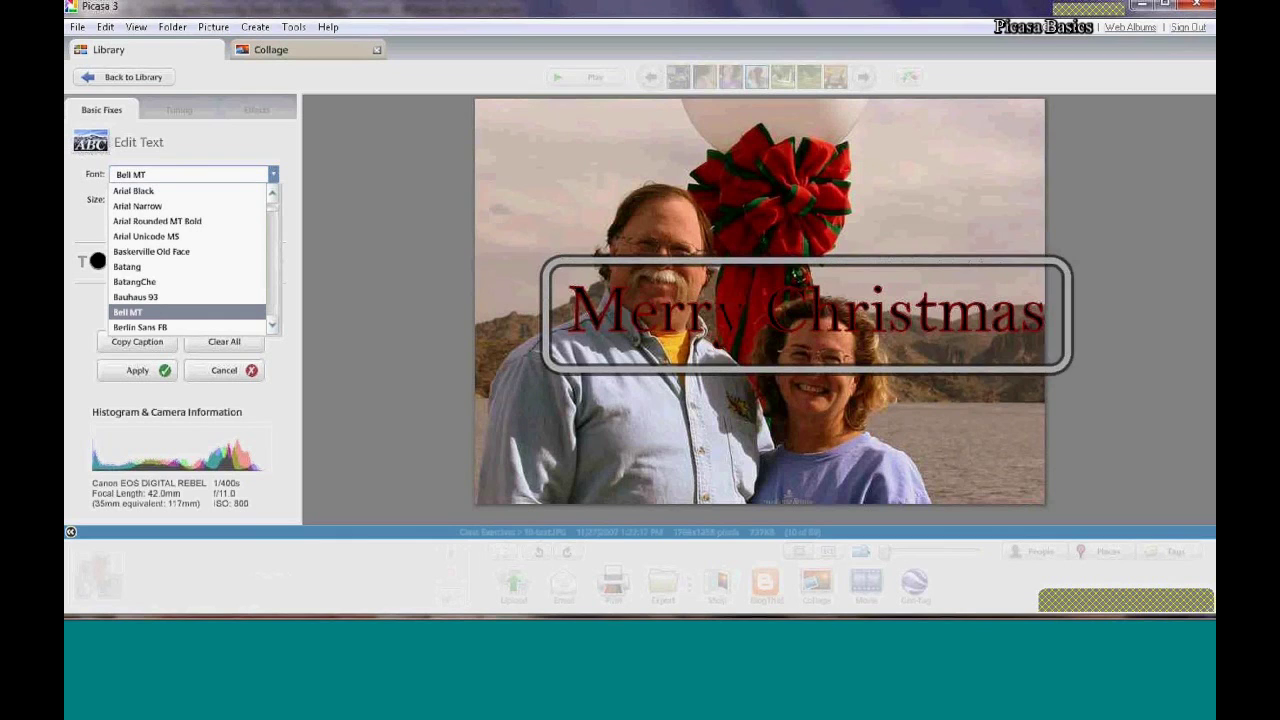
key("Down")
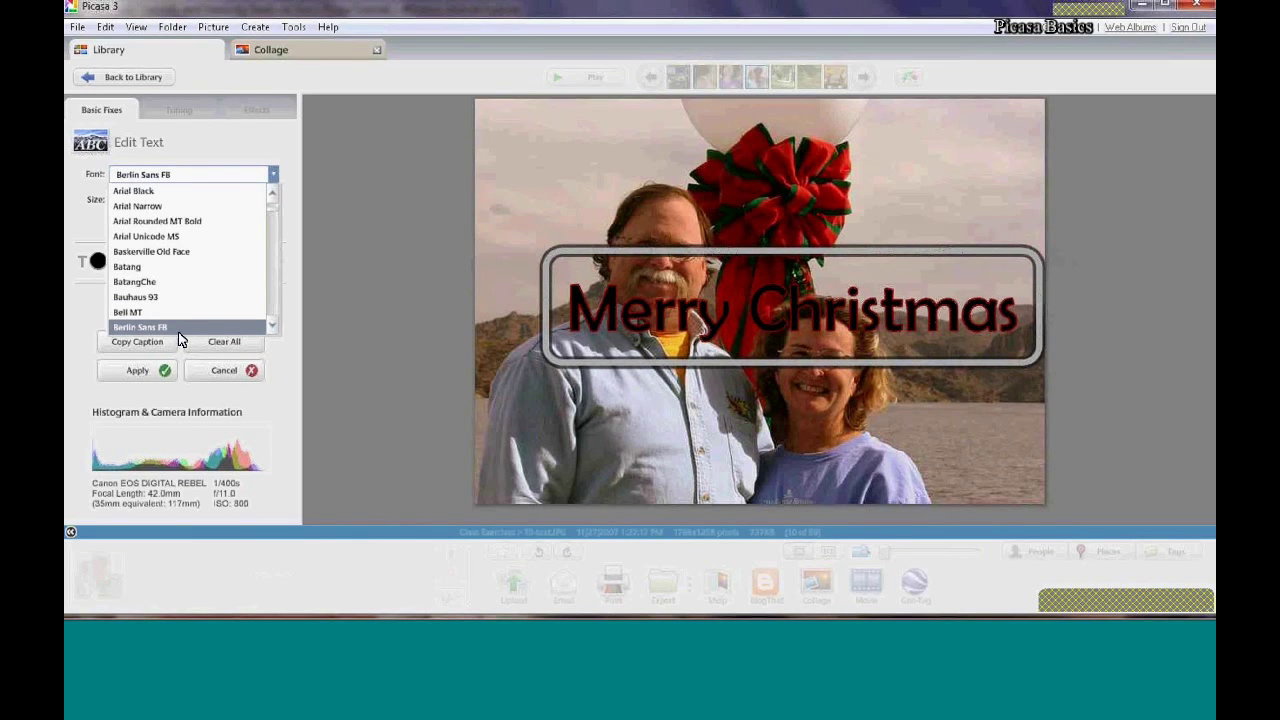
key("Return")
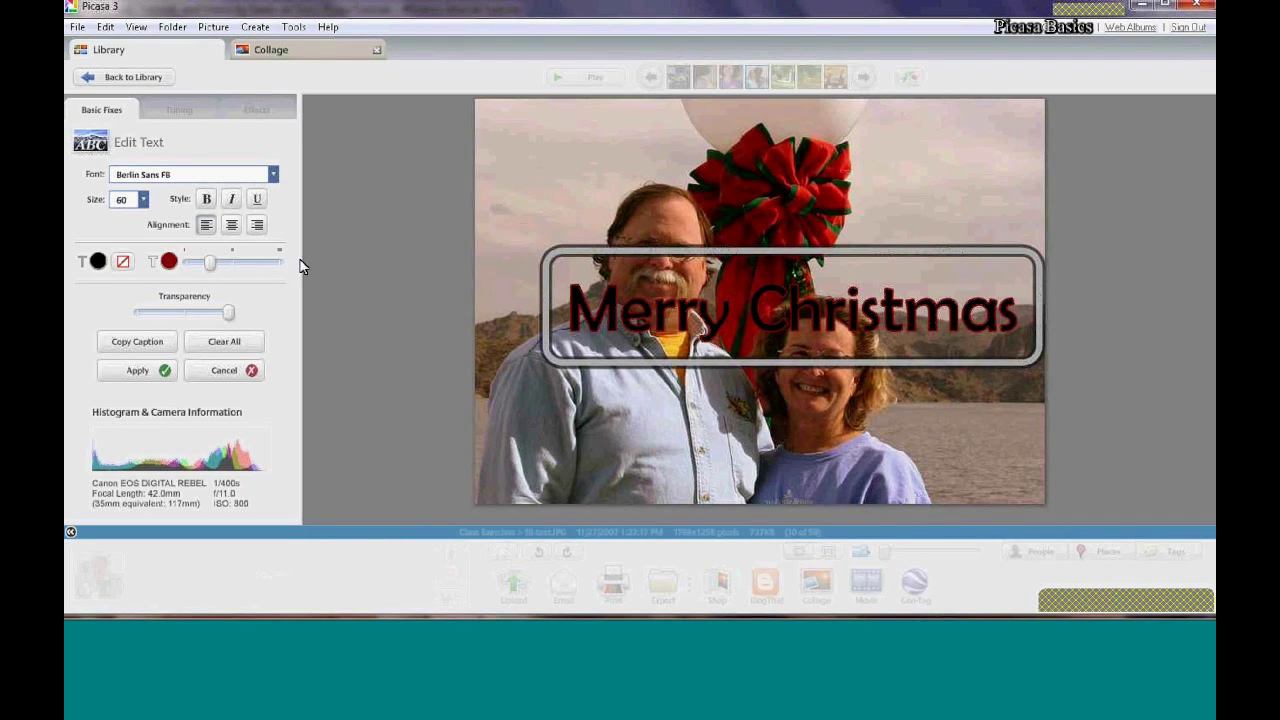
Color the Merry Christmas text with red and its outline with dark green, both sampled from the bow in the photo
left_click(98, 262)
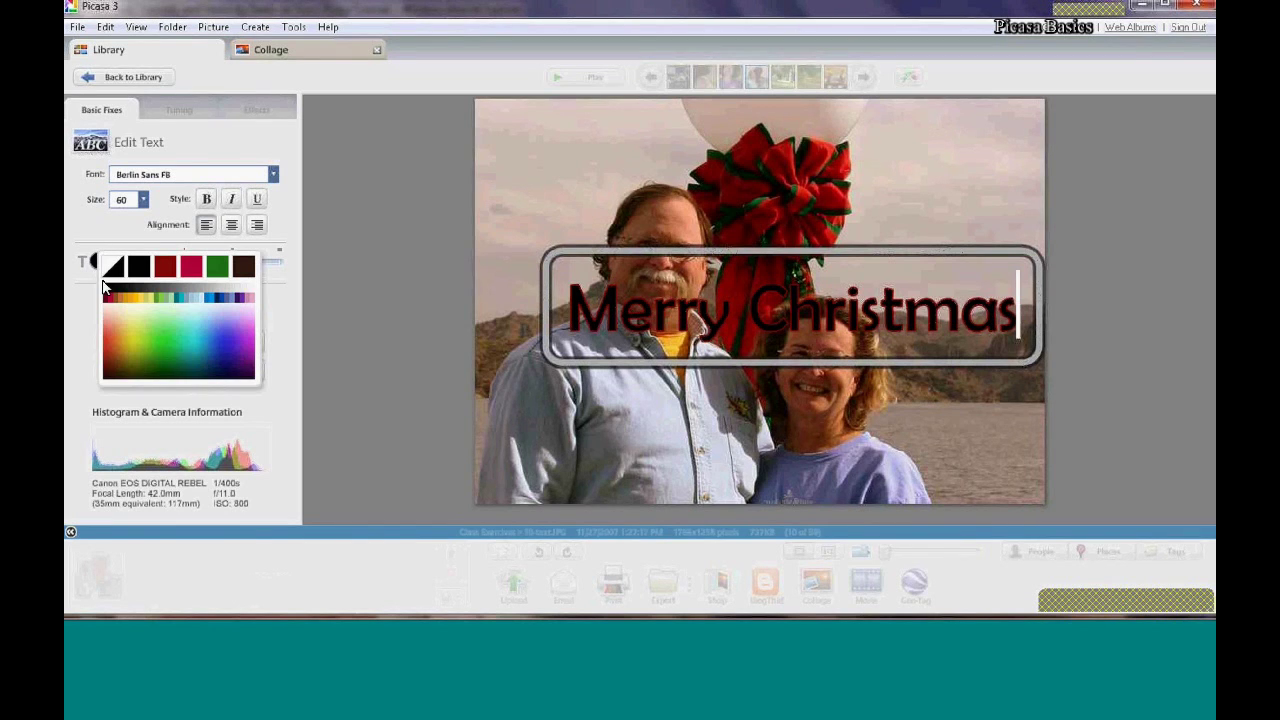
left_click(108, 325)
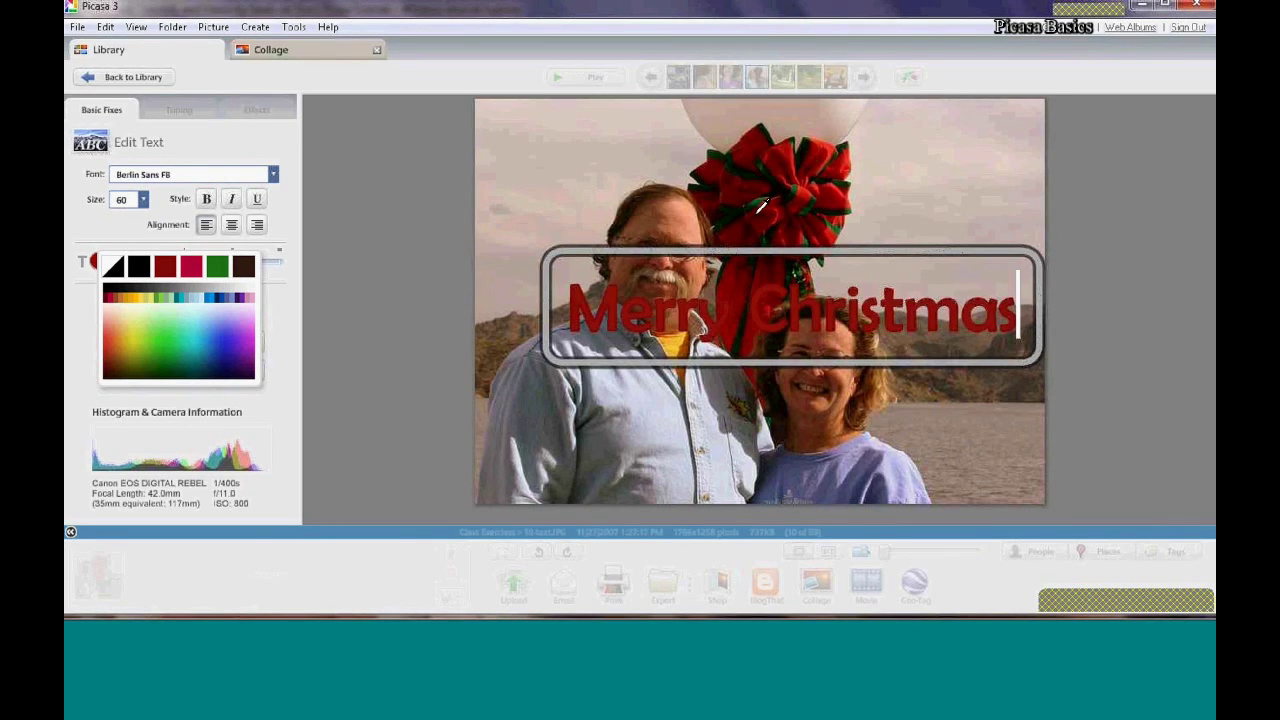
left_click(829, 140)
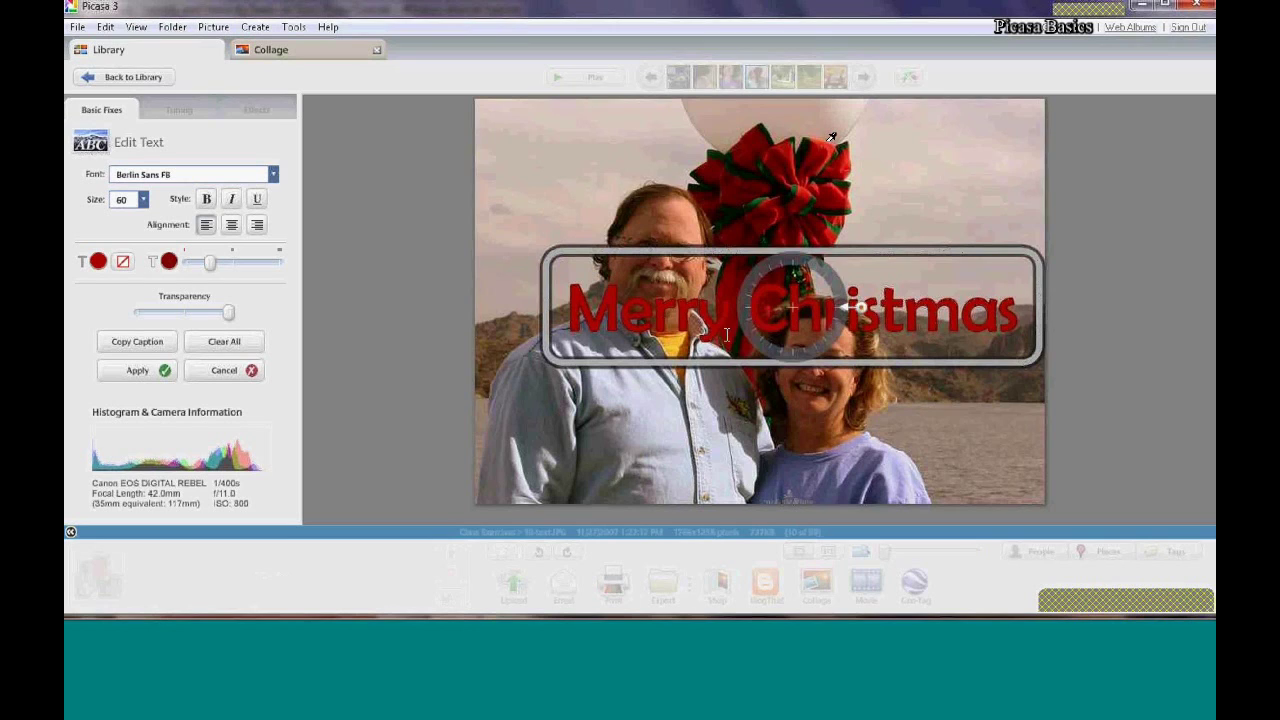
left_click(172, 258)
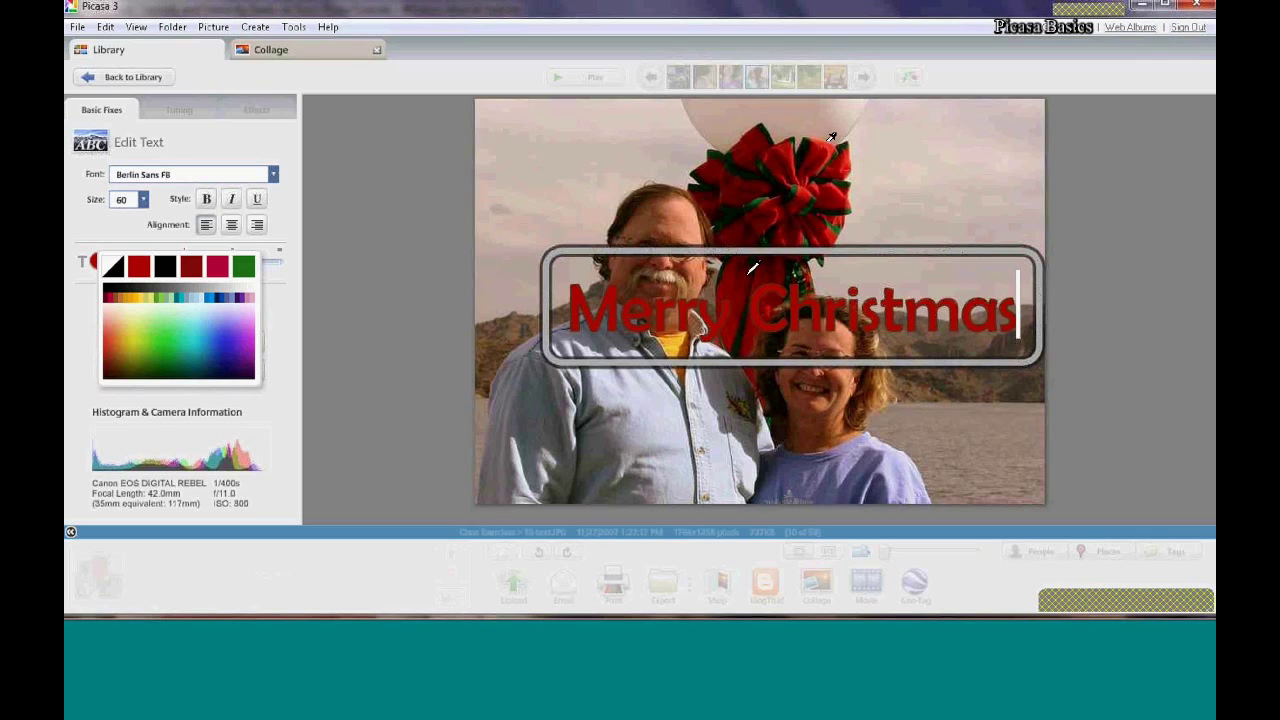
left_click(805, 208)
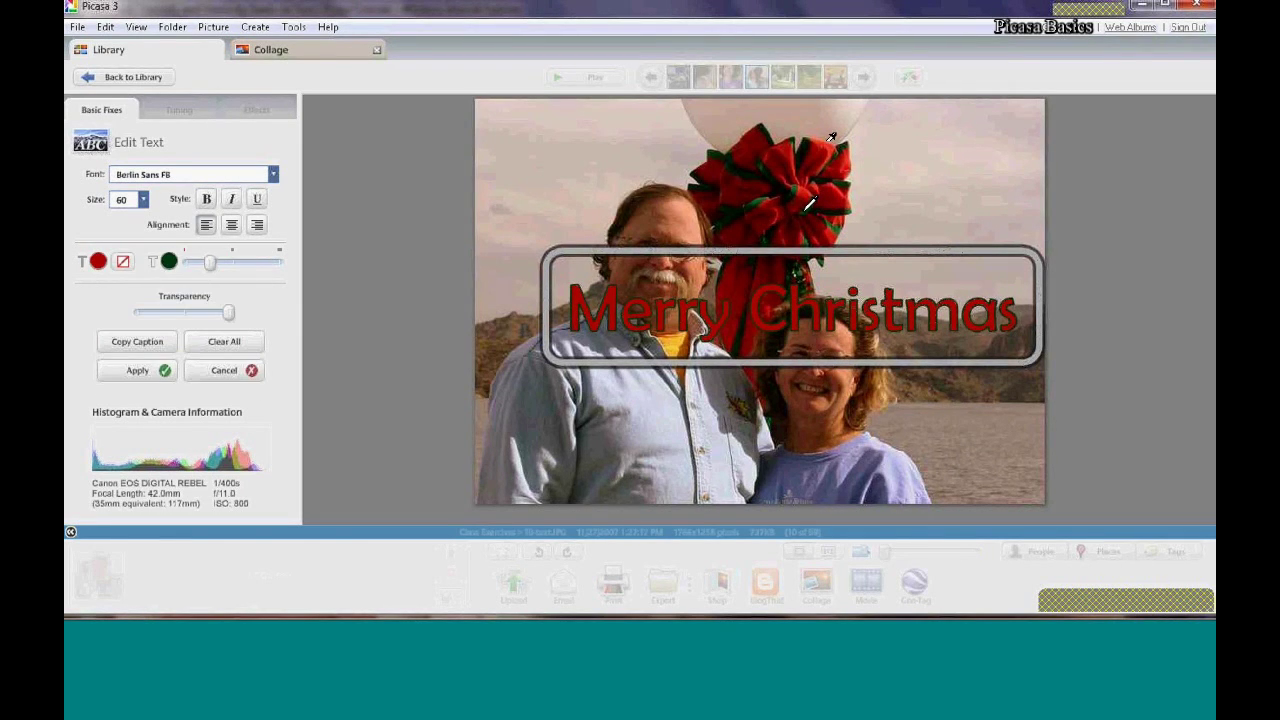
Make the Merry Christmas text bold with a thicker outline and apply it to the photo
left_click(206, 198)
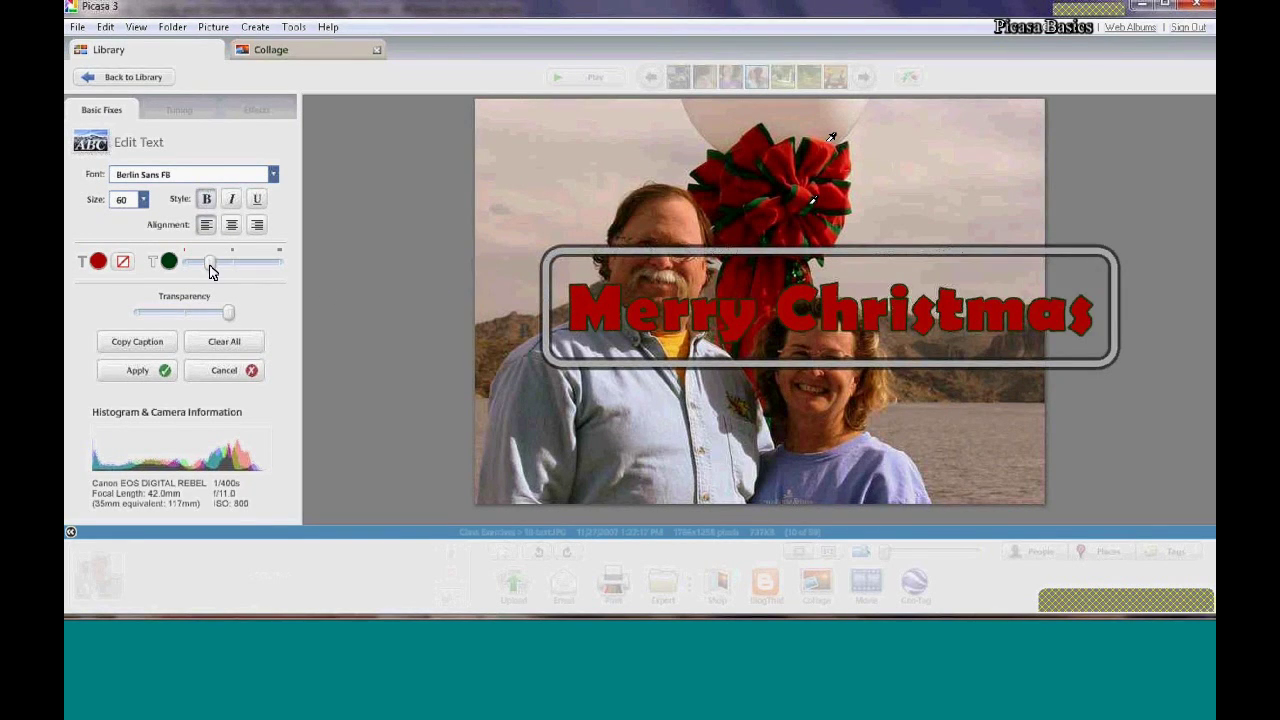
left_click_drag(214, 263, 249, 263)
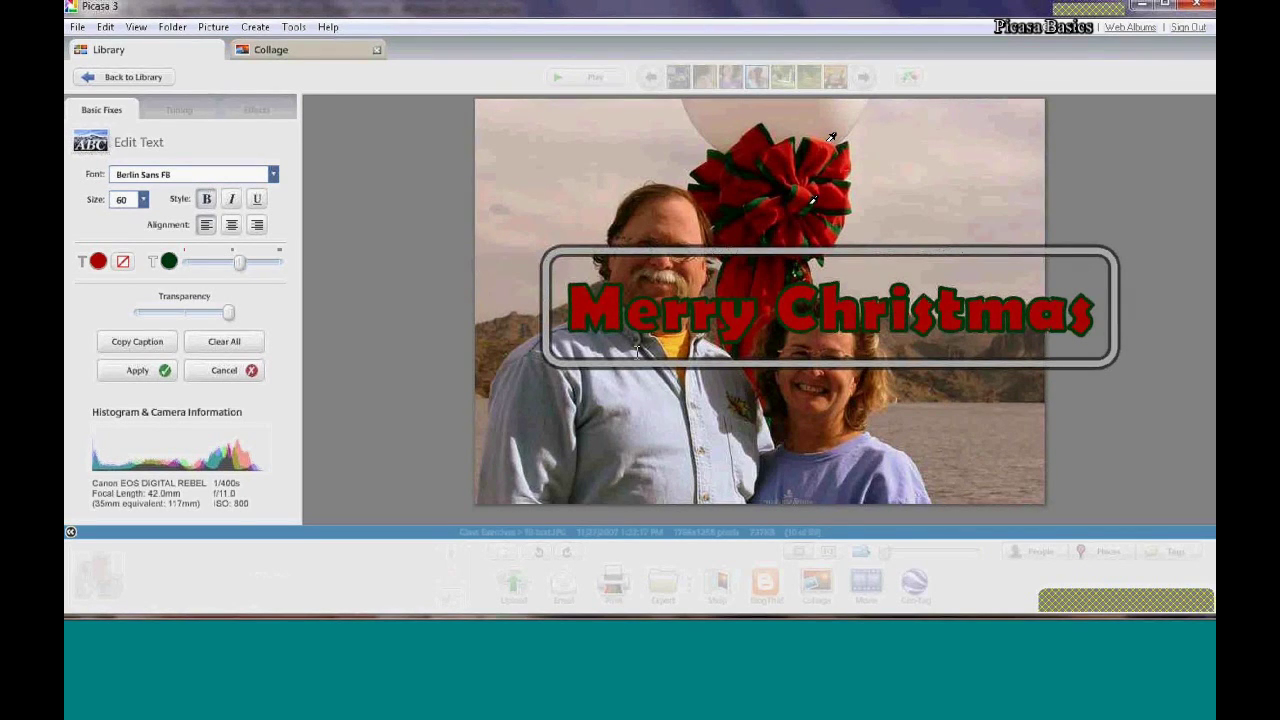
left_click(127, 370)
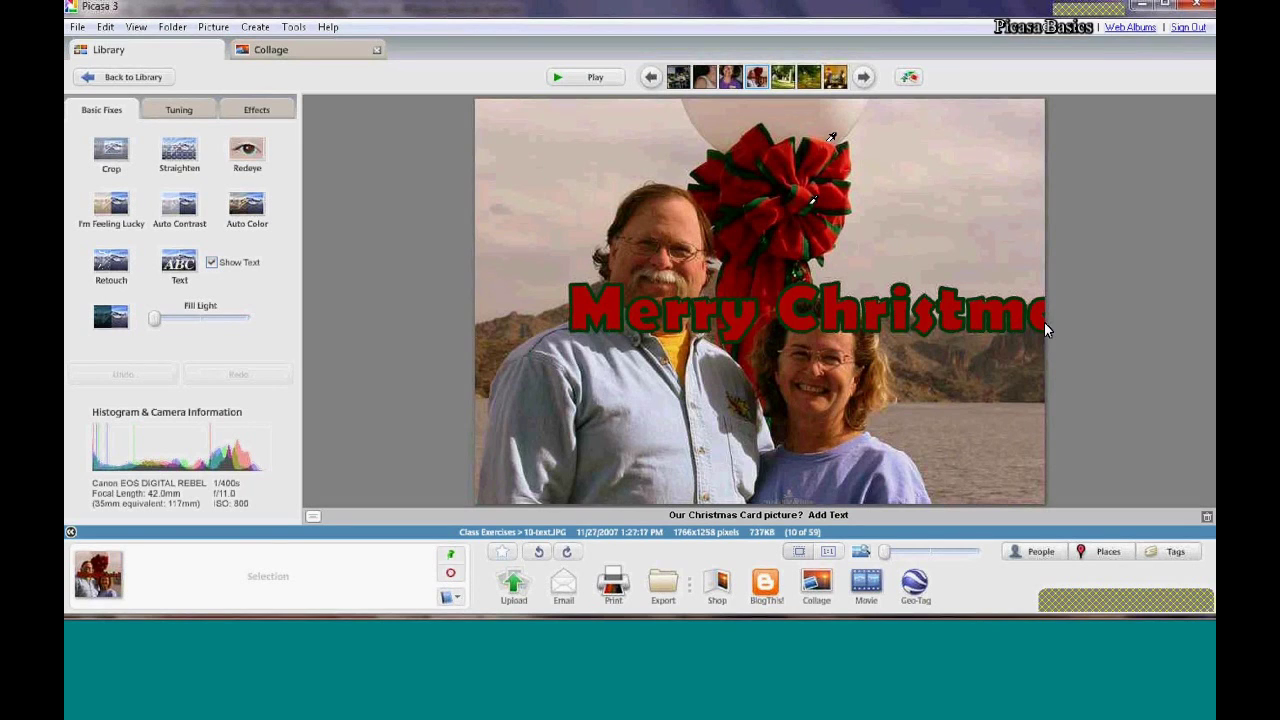
Scale the Merry Christmas text to about 78%, tilt it clockwise across the sky above the couple, and apply the placement
left_click(787, 319)
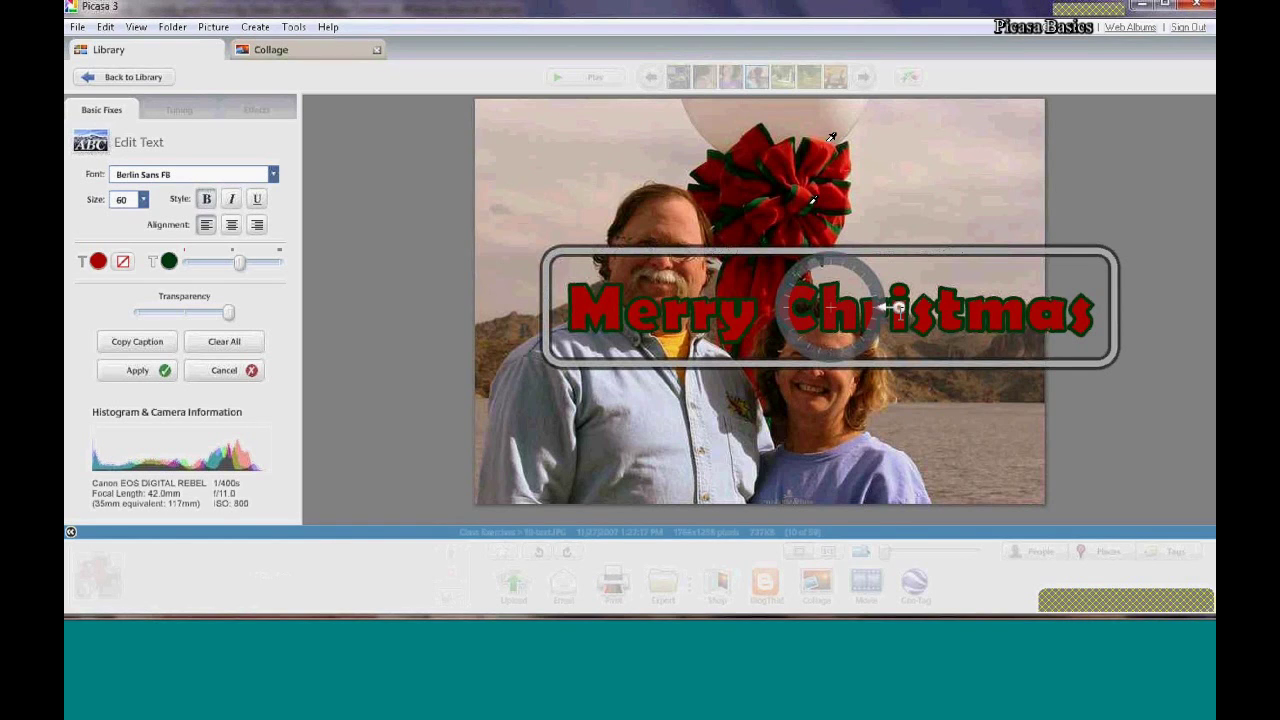
mouse_move(897, 308)
left_mouse_down()
mouse_move(855, 308)
mouse_move(967, 317)
mouse_move(882, 311)
left_mouse_up()
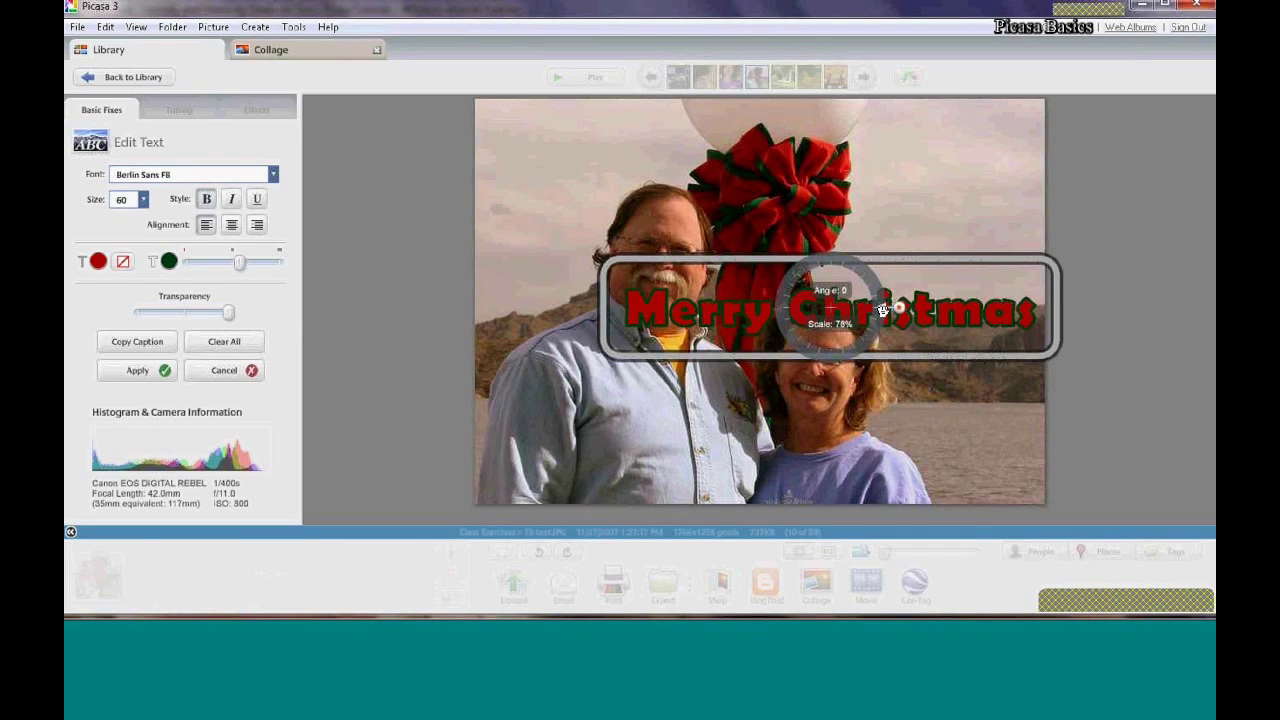
left_click_drag(882, 321, 874, 326)
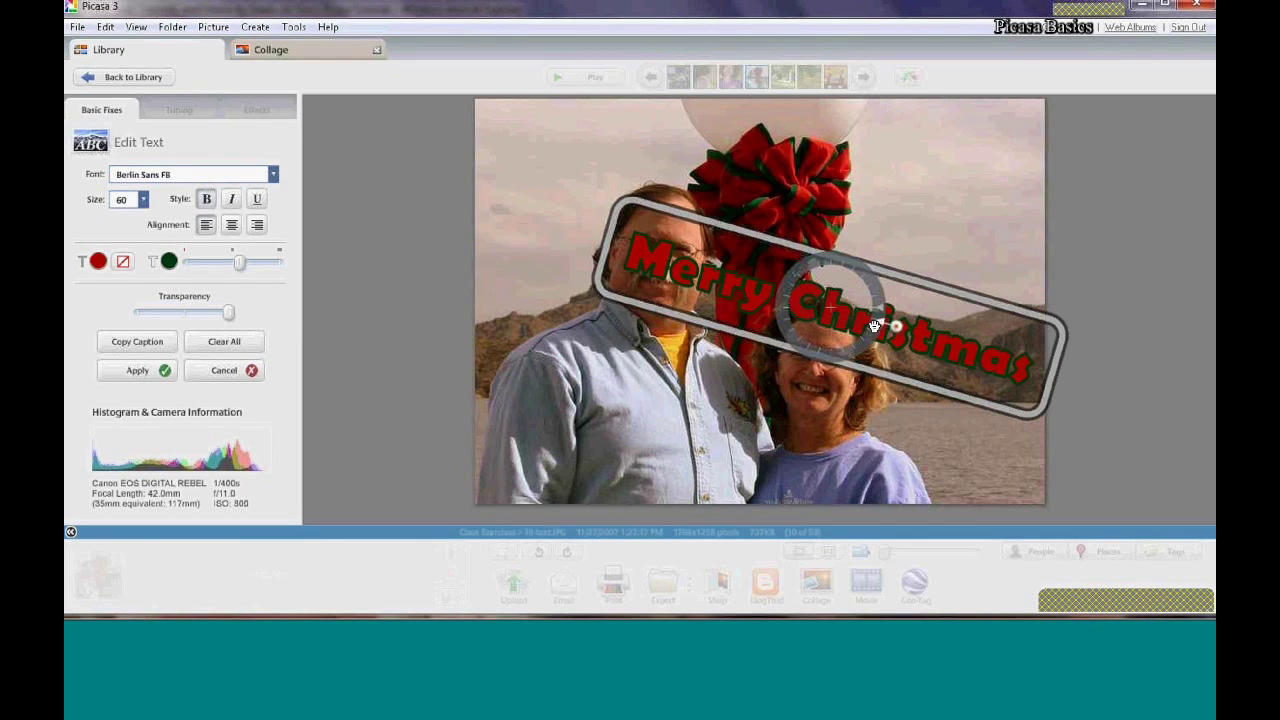
left_click_drag(806, 250, 801, 115)
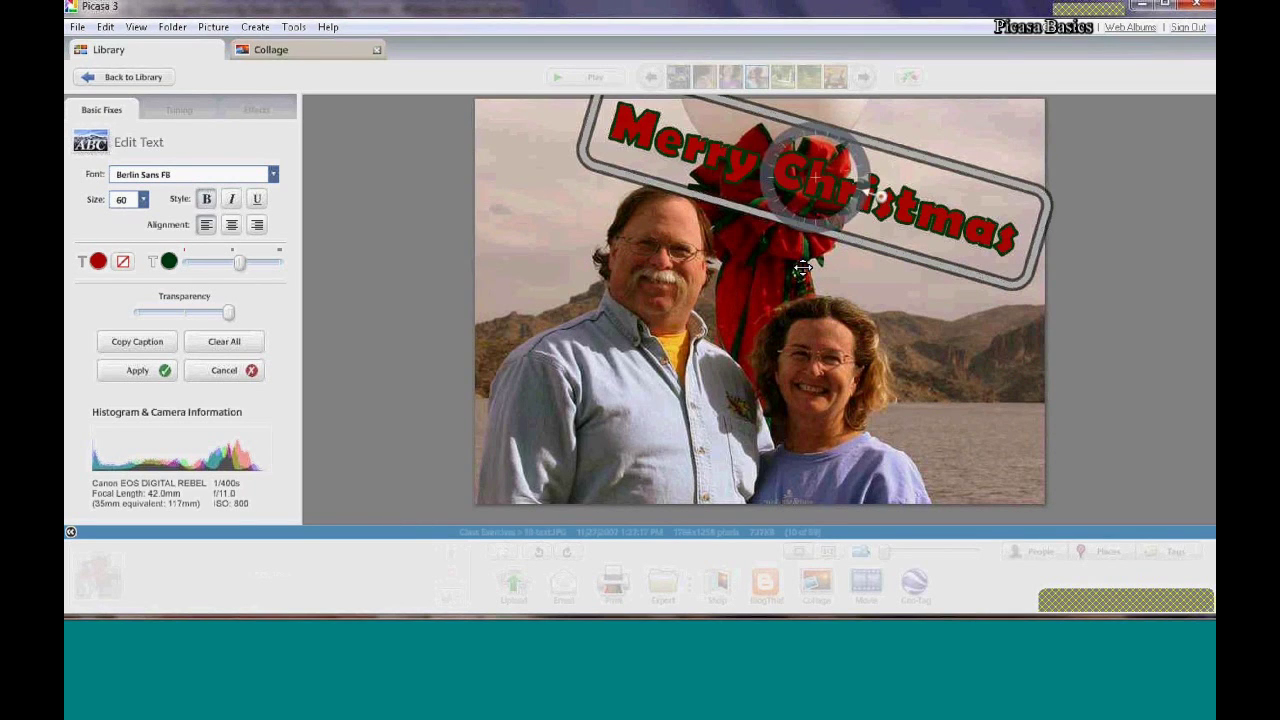
left_click(133, 372)
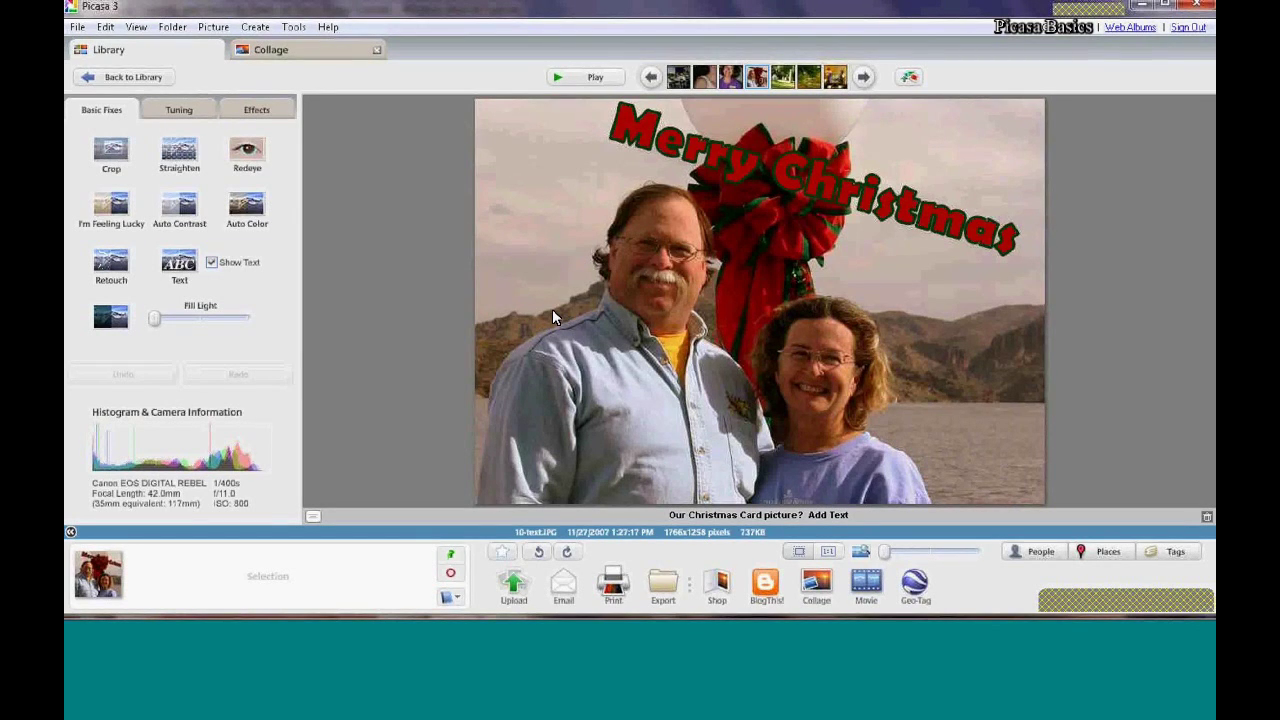
Deepen the shadows of the standing stones photo 11-tuning-shadows-tint.JPG to about the middle of the range
left_click(211, 263)
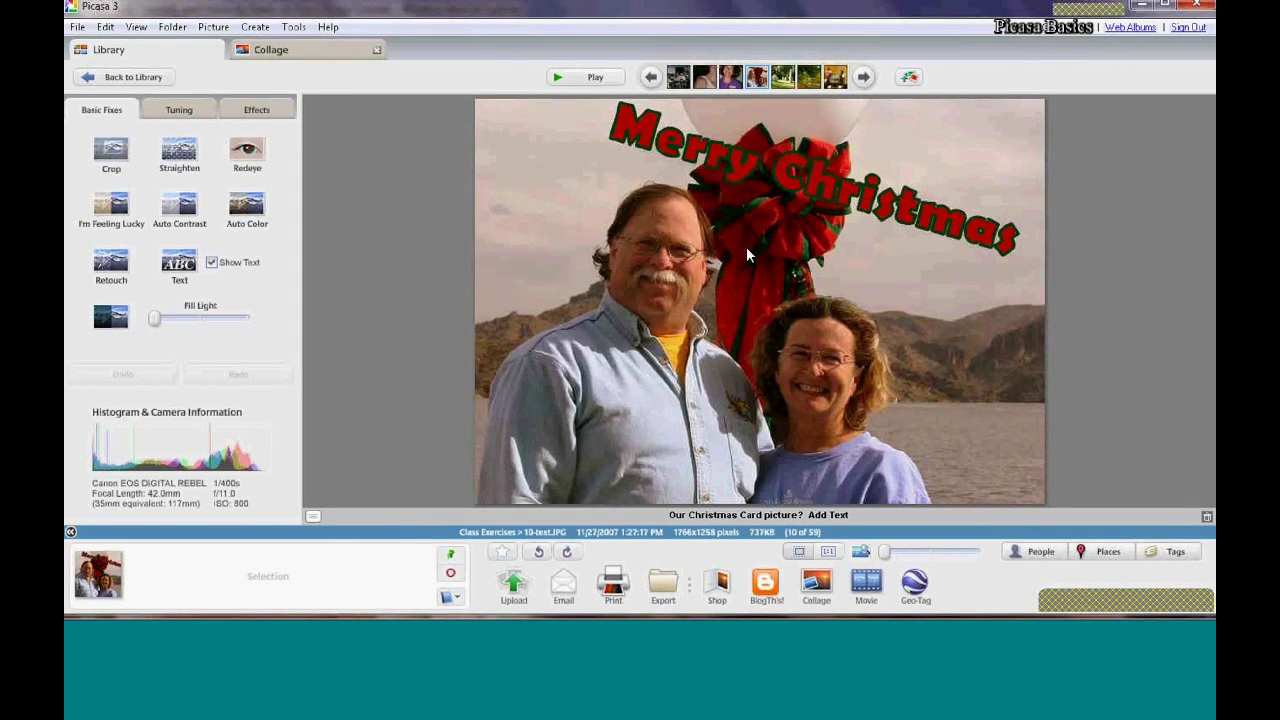
left_click(867, 79)
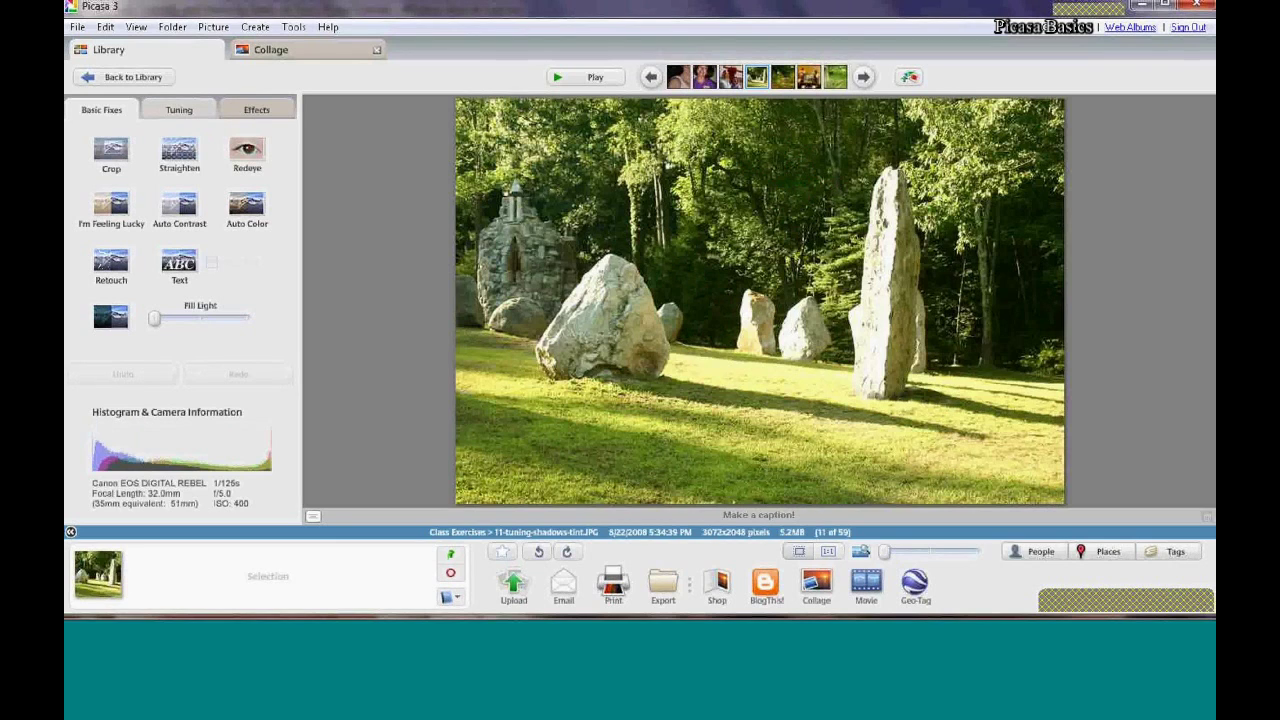
left_click(190, 115)
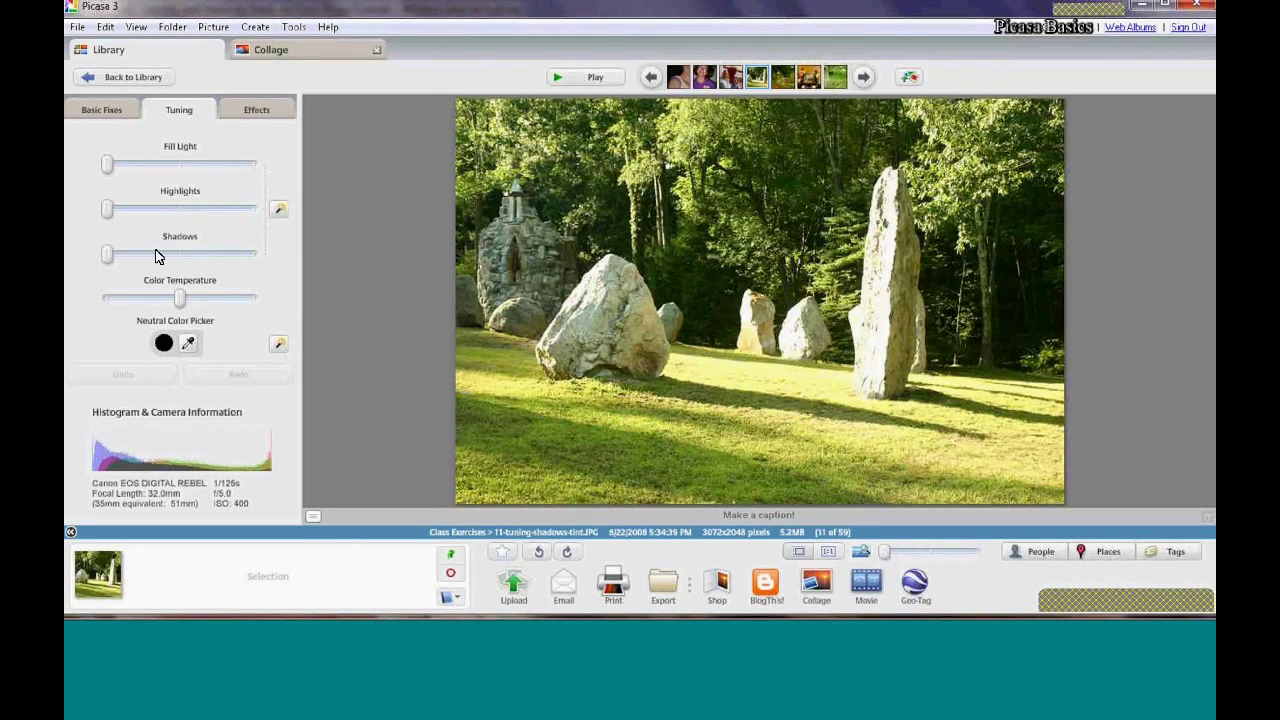
left_click_drag(103, 257, 272, 268)
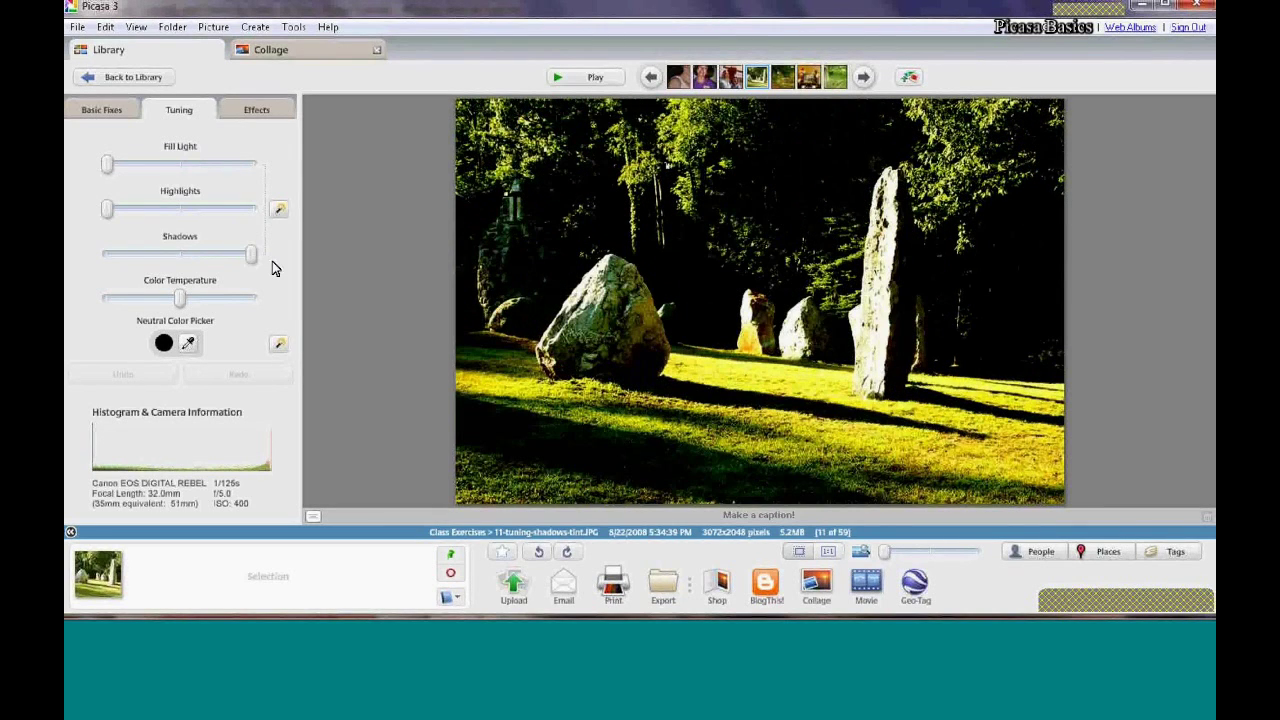
left_click_drag(250, 255, 177, 263)
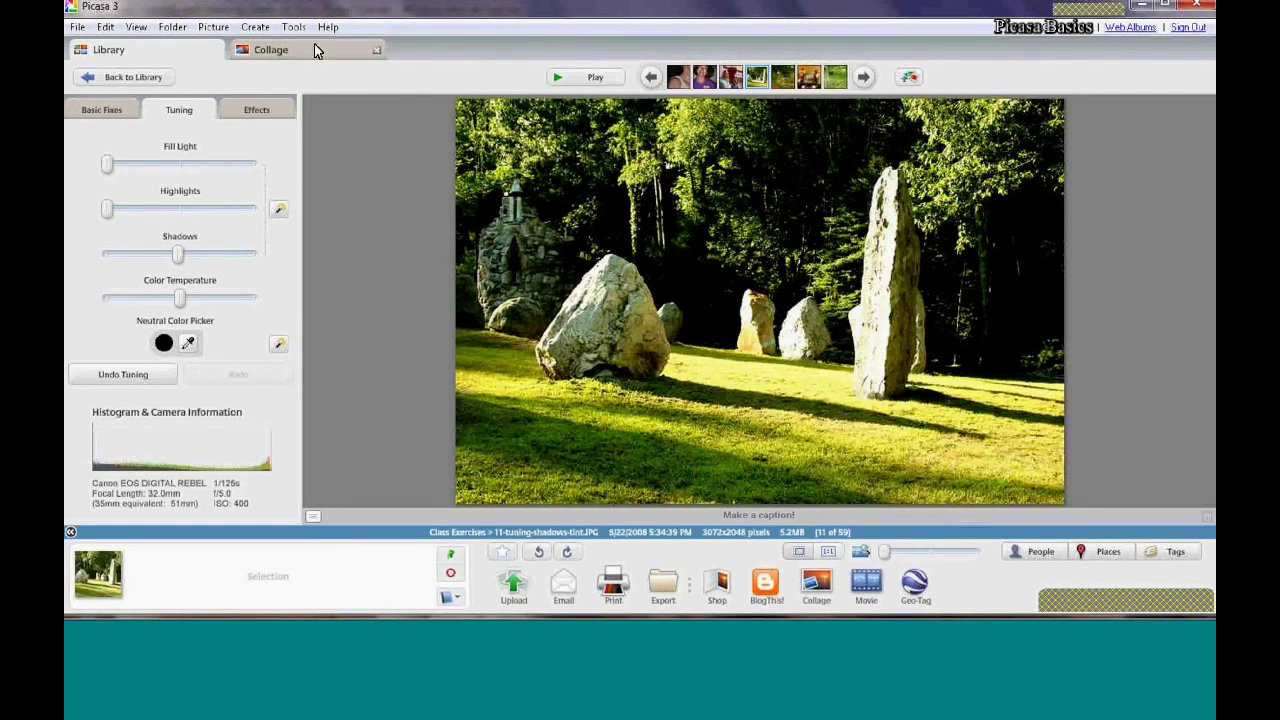
Open the farm photo 01-crop.JPG from Class Exercises and check the save and revert options for its edits
left_click(129, 80)
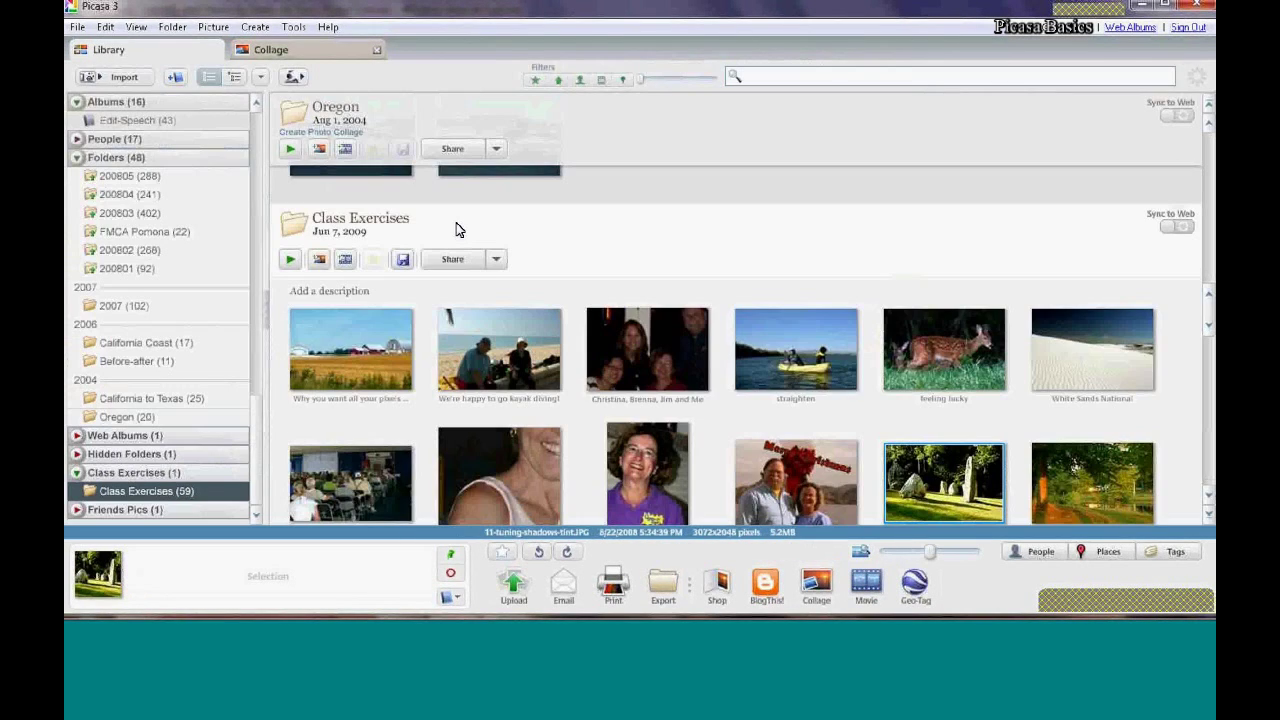
double_click(358, 348)
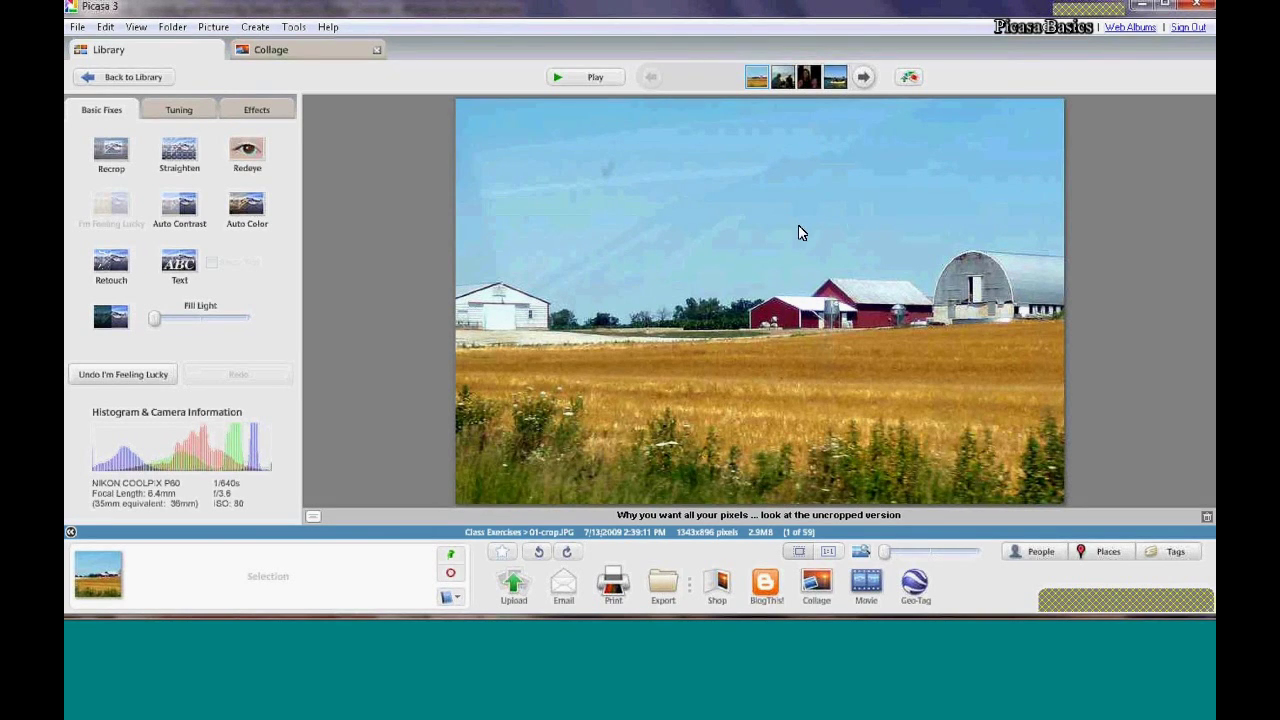
left_click(77, 27)
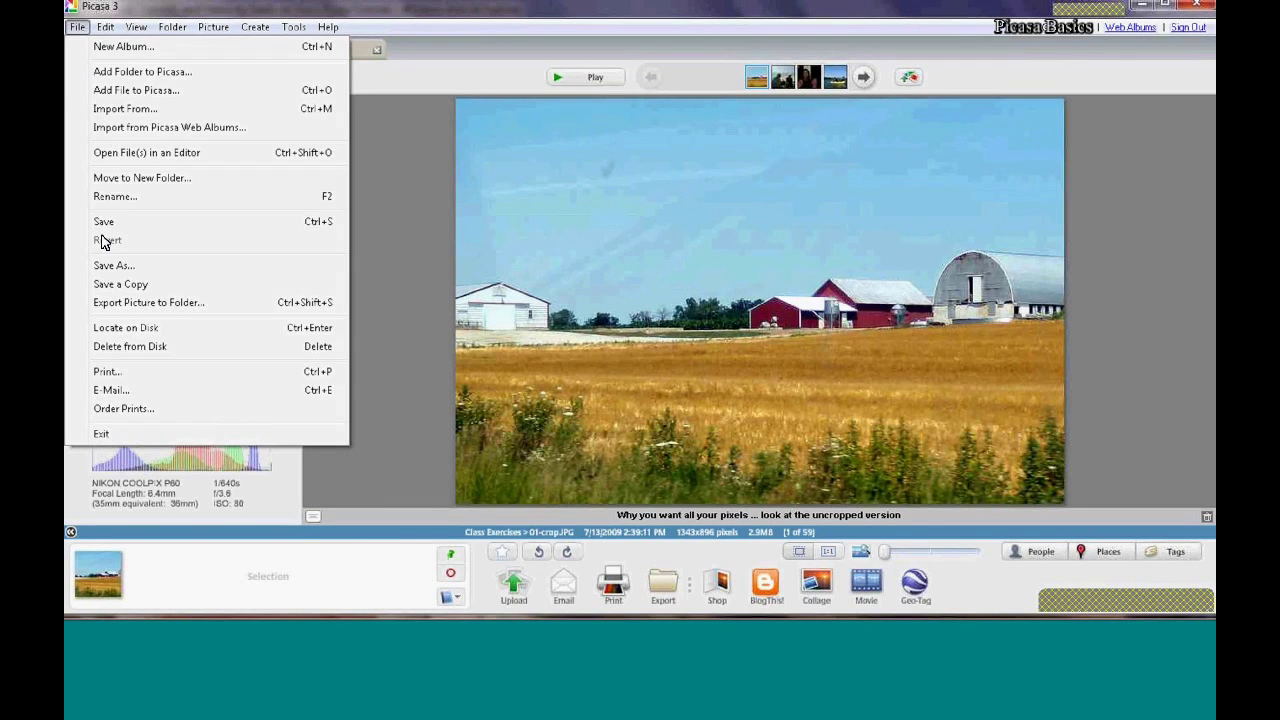
left_click(600, 279)
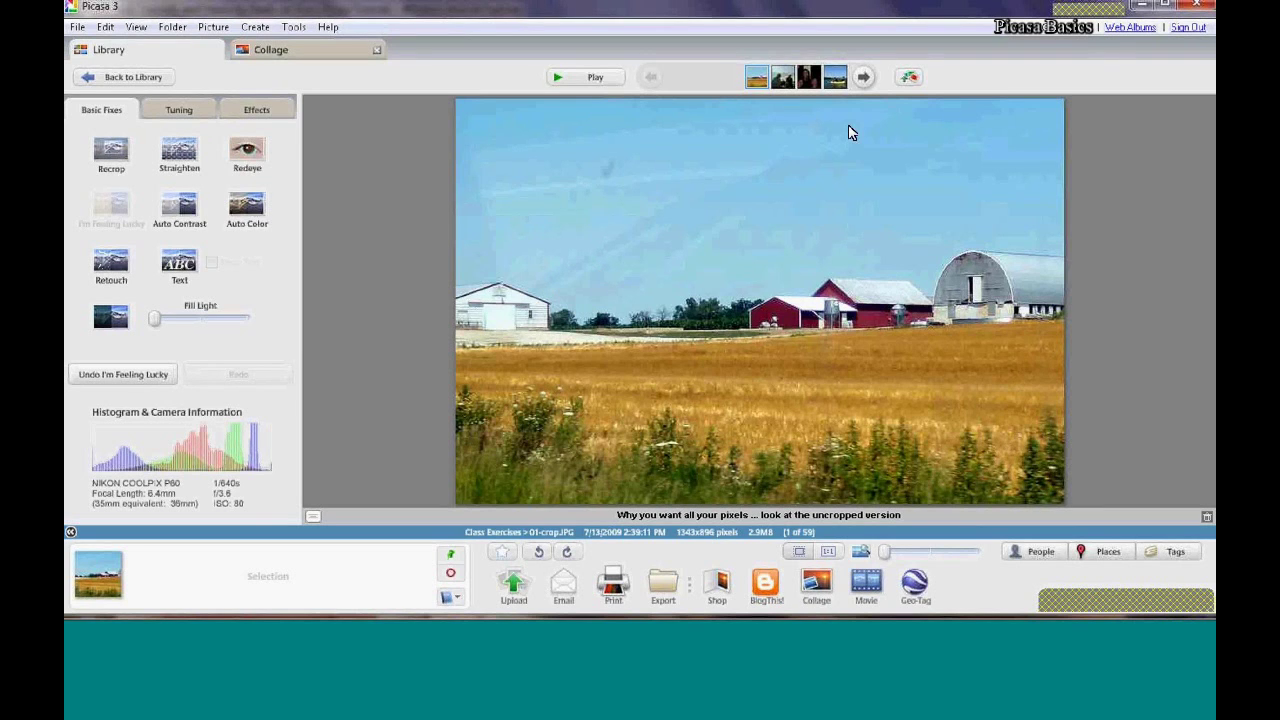
Open the Sunrise at Thousand Trails photo, try a cooler color temperature, and settle on a setting near the warm end
left_click(133, 78)
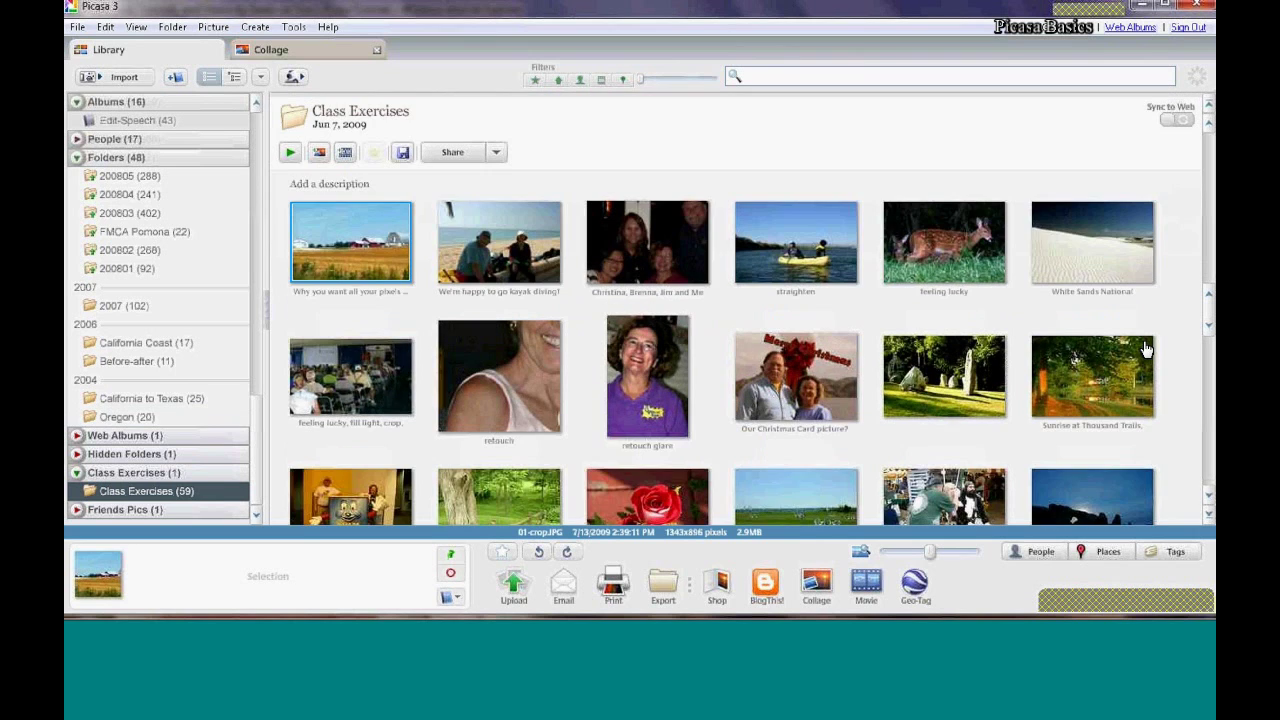
double_click(1079, 372)
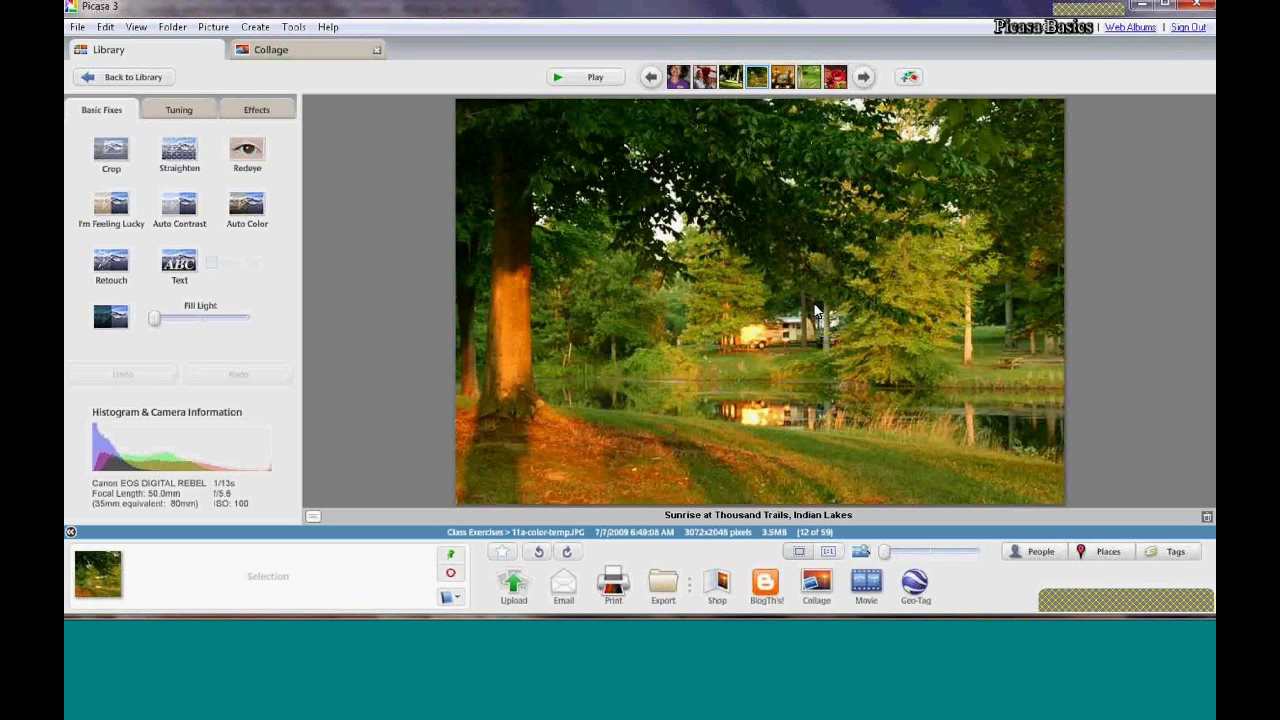
left_click(200, 109)
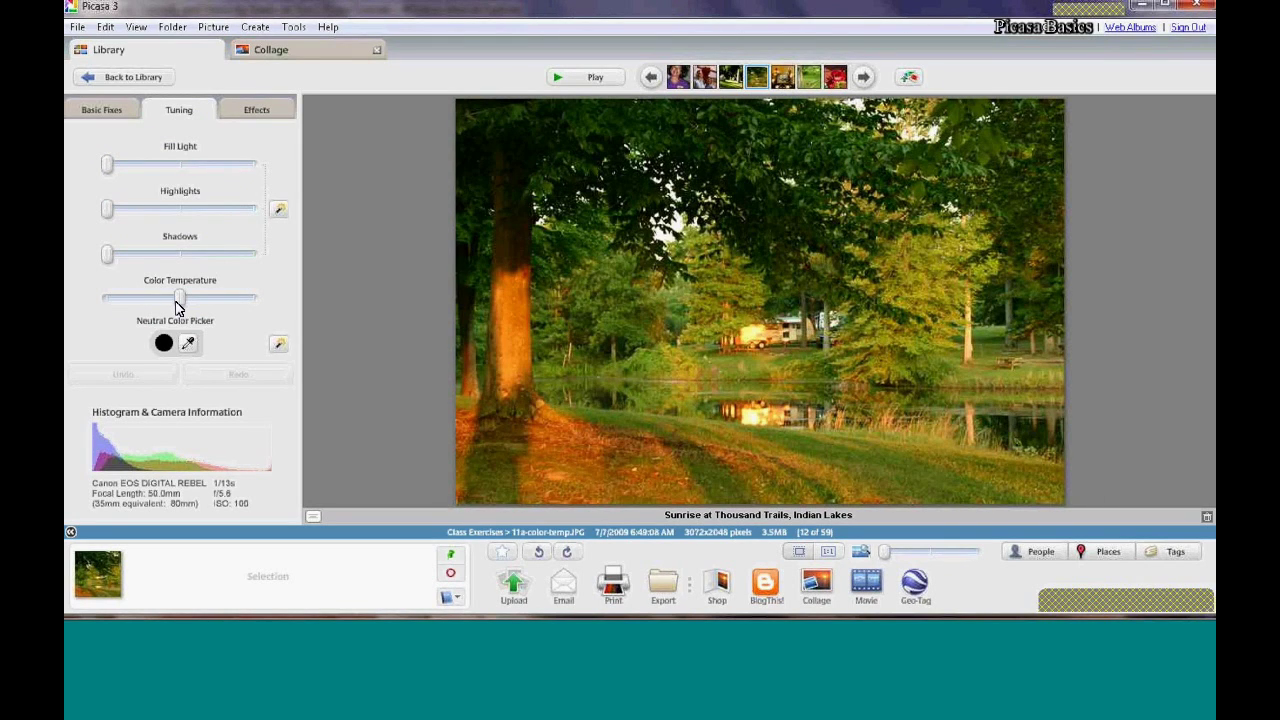
left_click_drag(178, 300, 211, 299)
left_click_drag(98, 299, 75, 303)
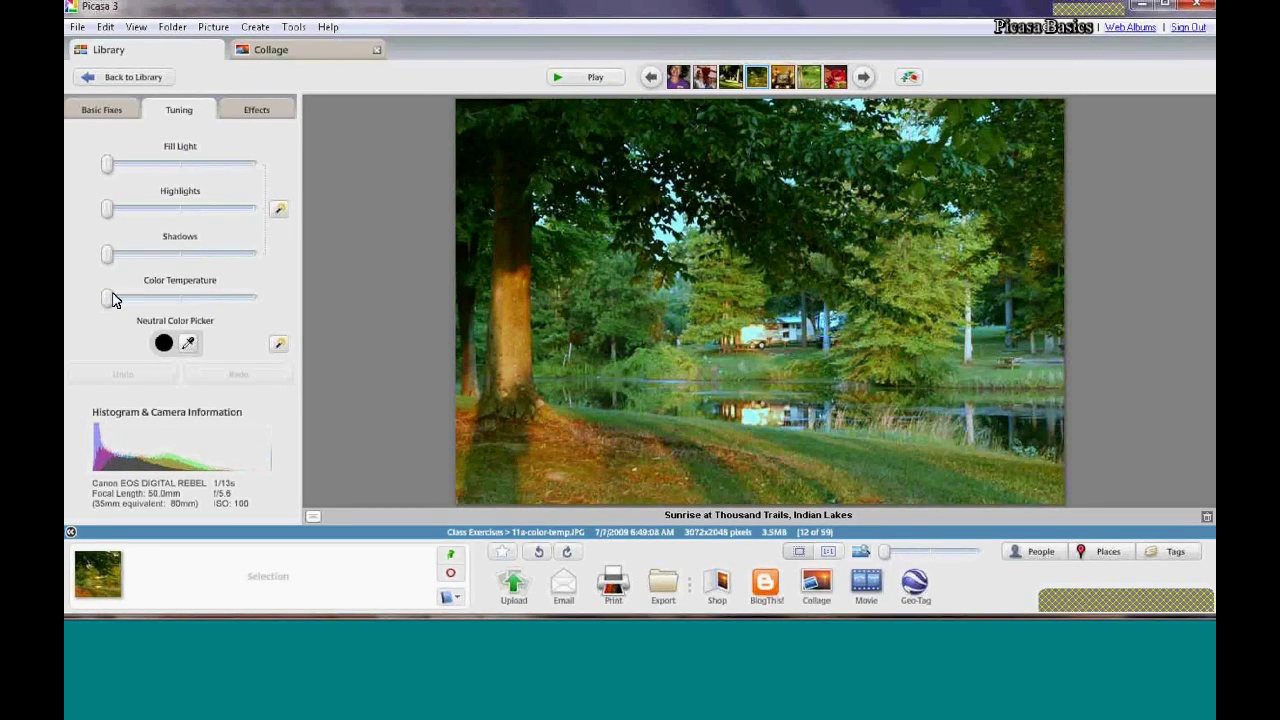
left_click_drag(112, 300, 237, 299)
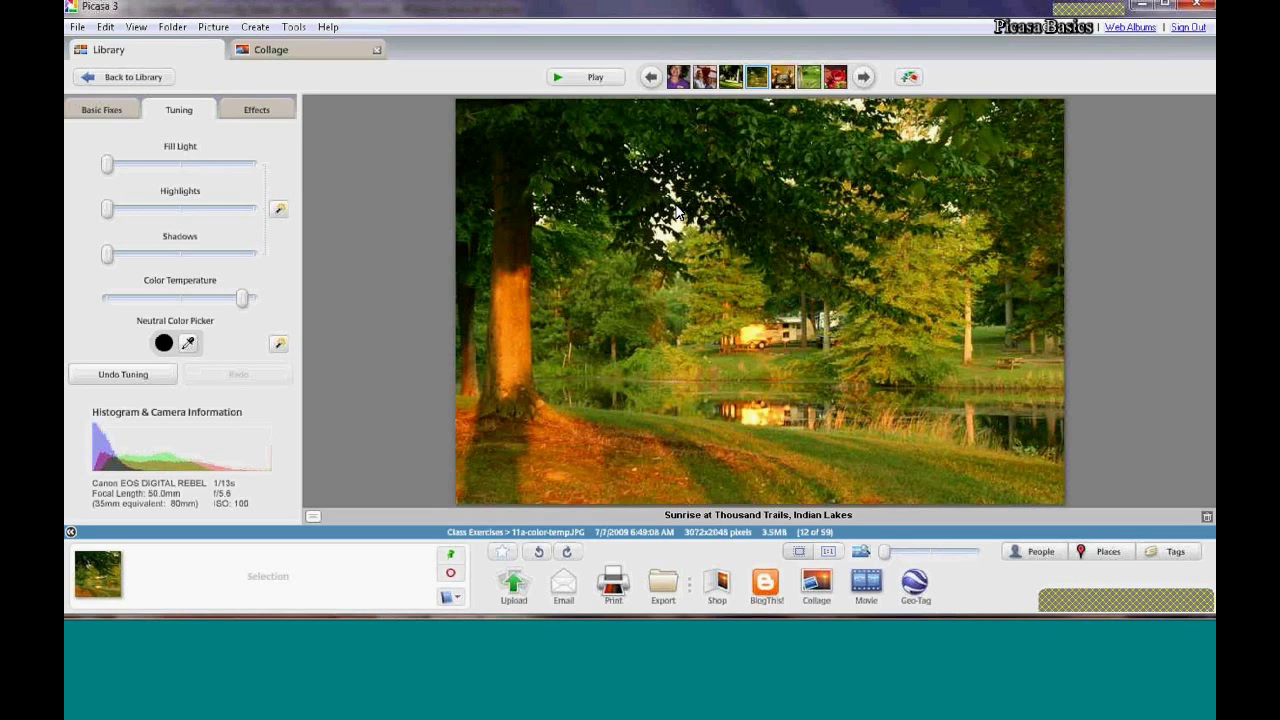
Sharpen the sunrise photo to about two thirds strength while inspecting it at actual size, and apply Sharpen again at its default amount
left_click(255, 117)
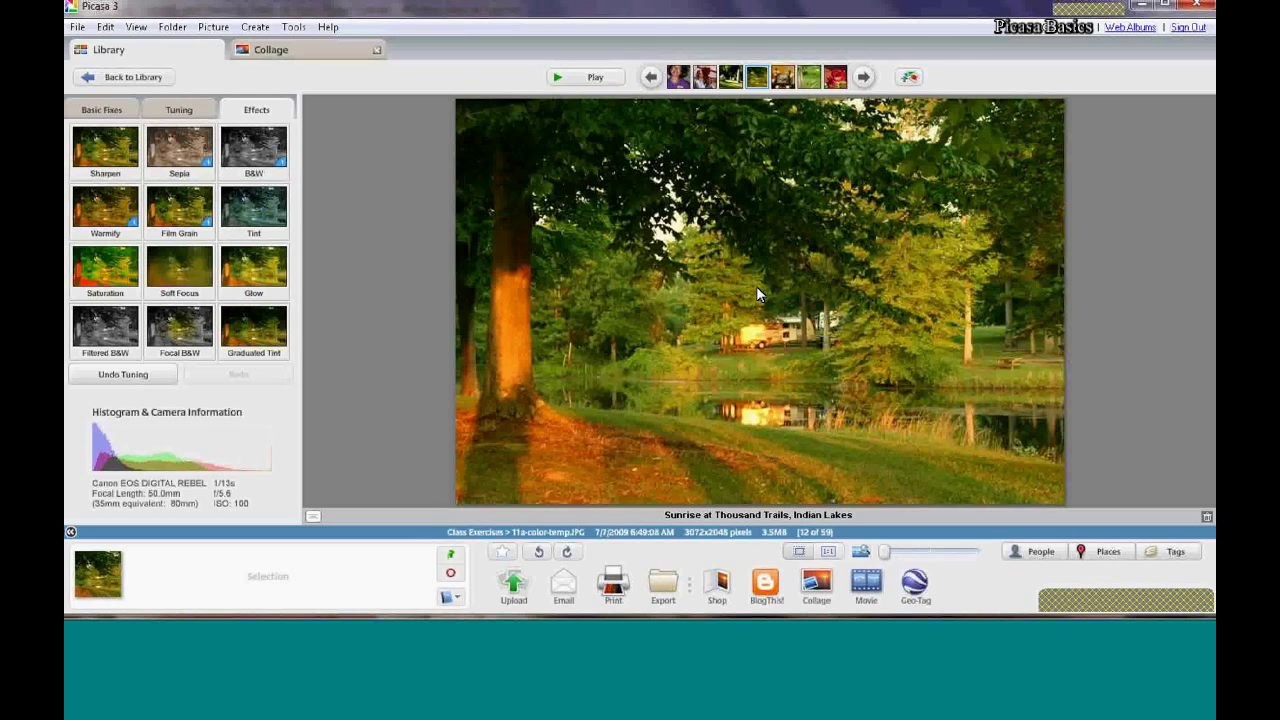
left_click(102, 155)
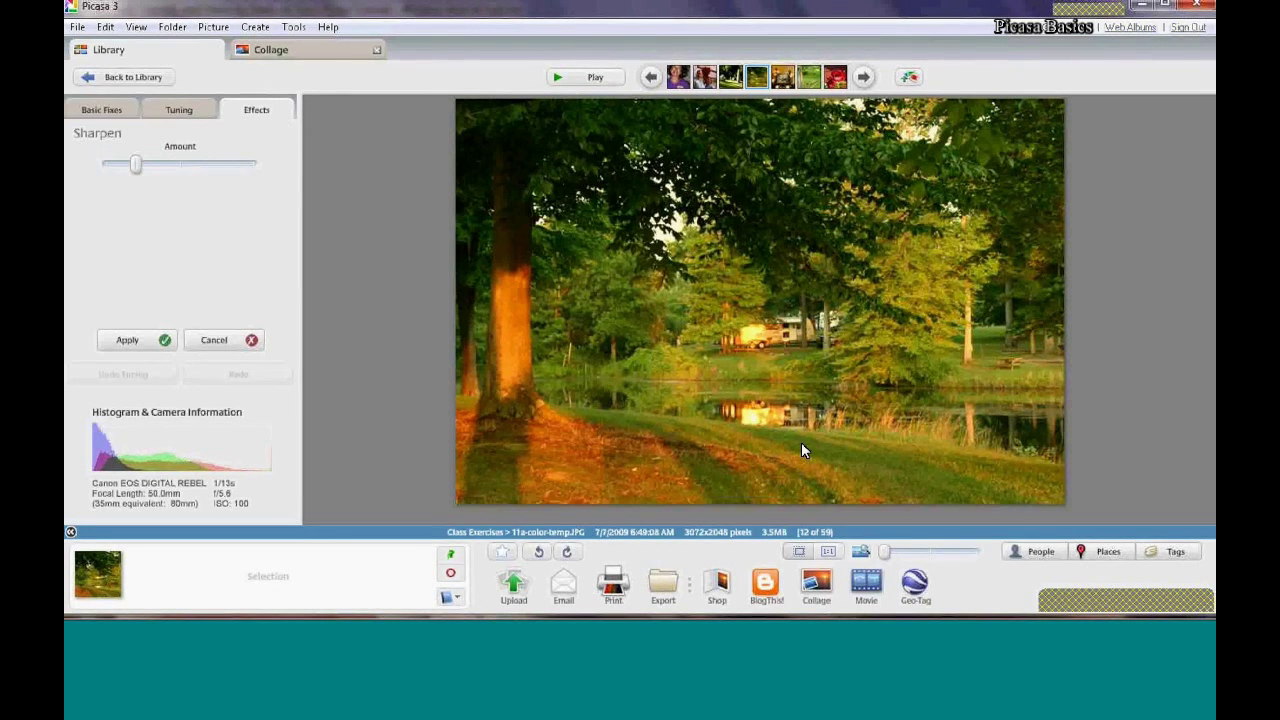
left_click(828, 552)
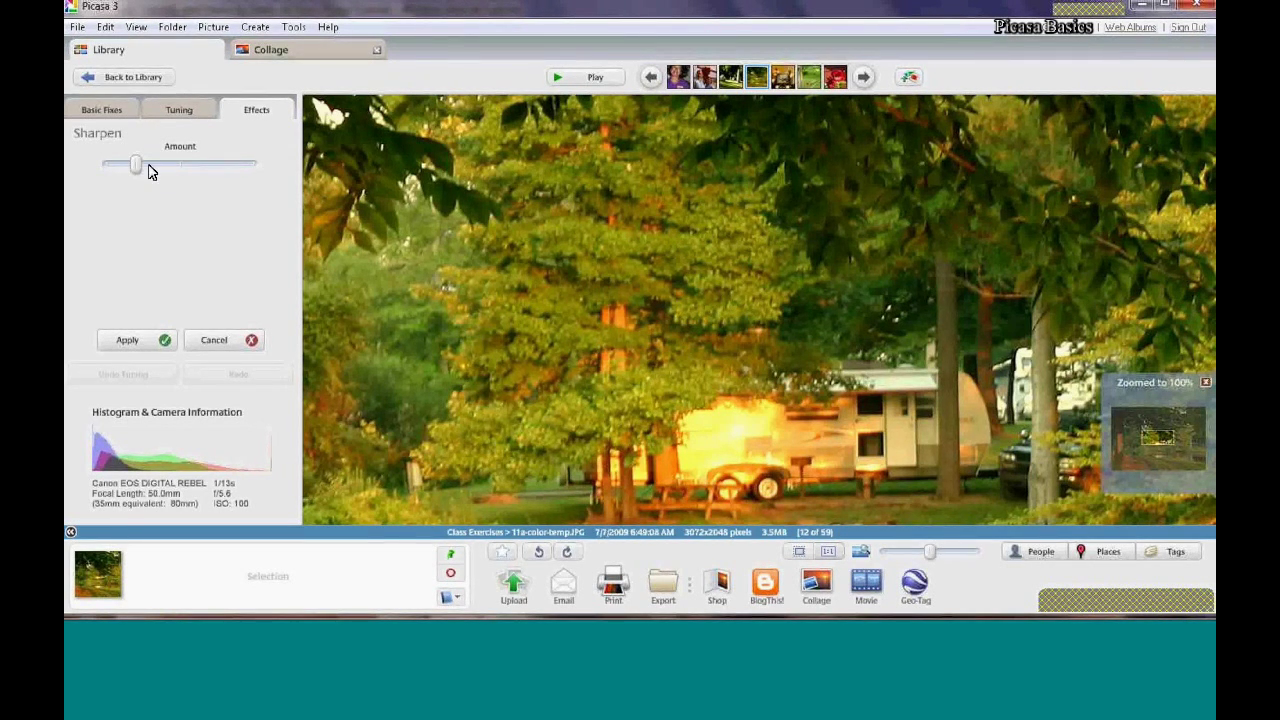
left_click_drag(137, 166, 194, 166)
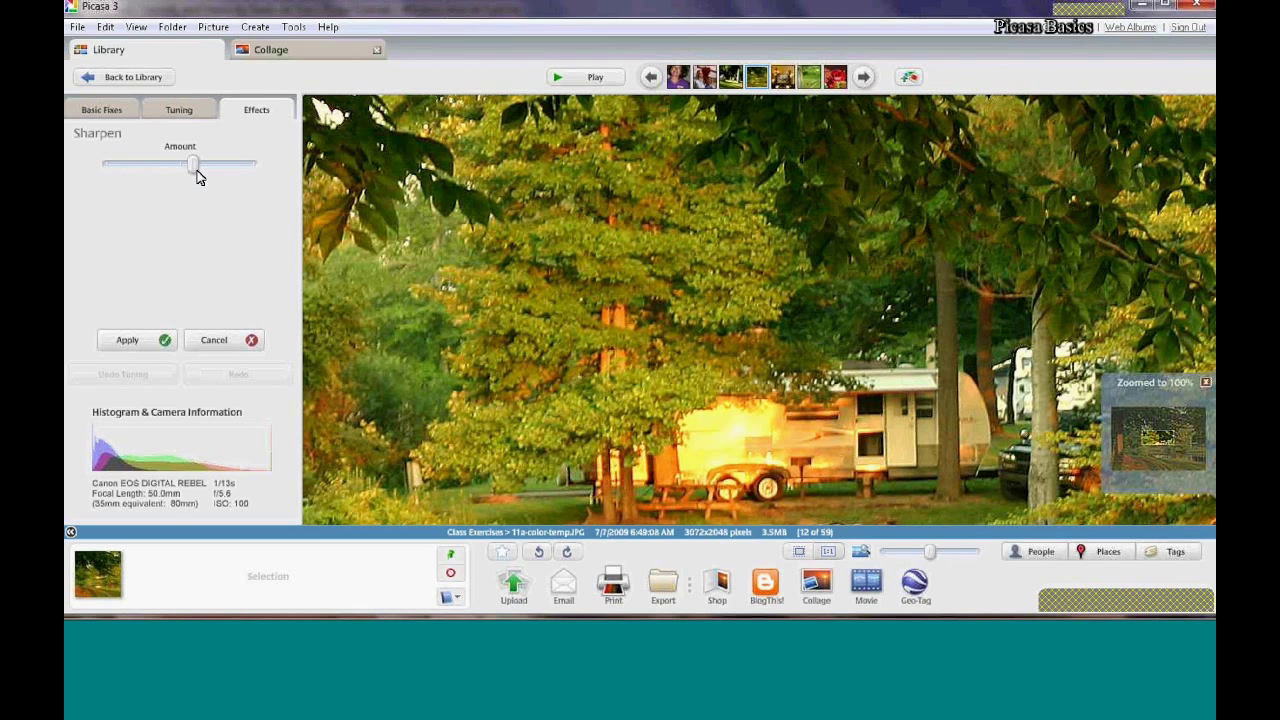
left_click_drag(196, 168, 205, 166)
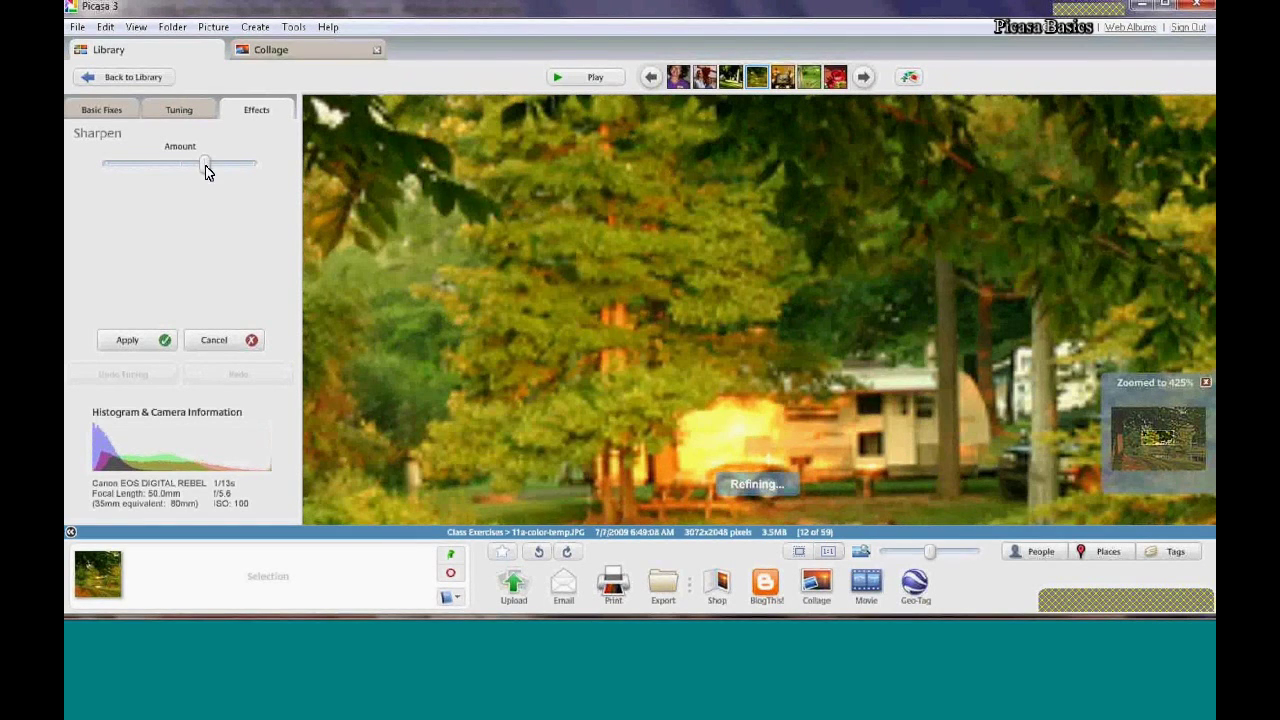
left_click(160, 339)
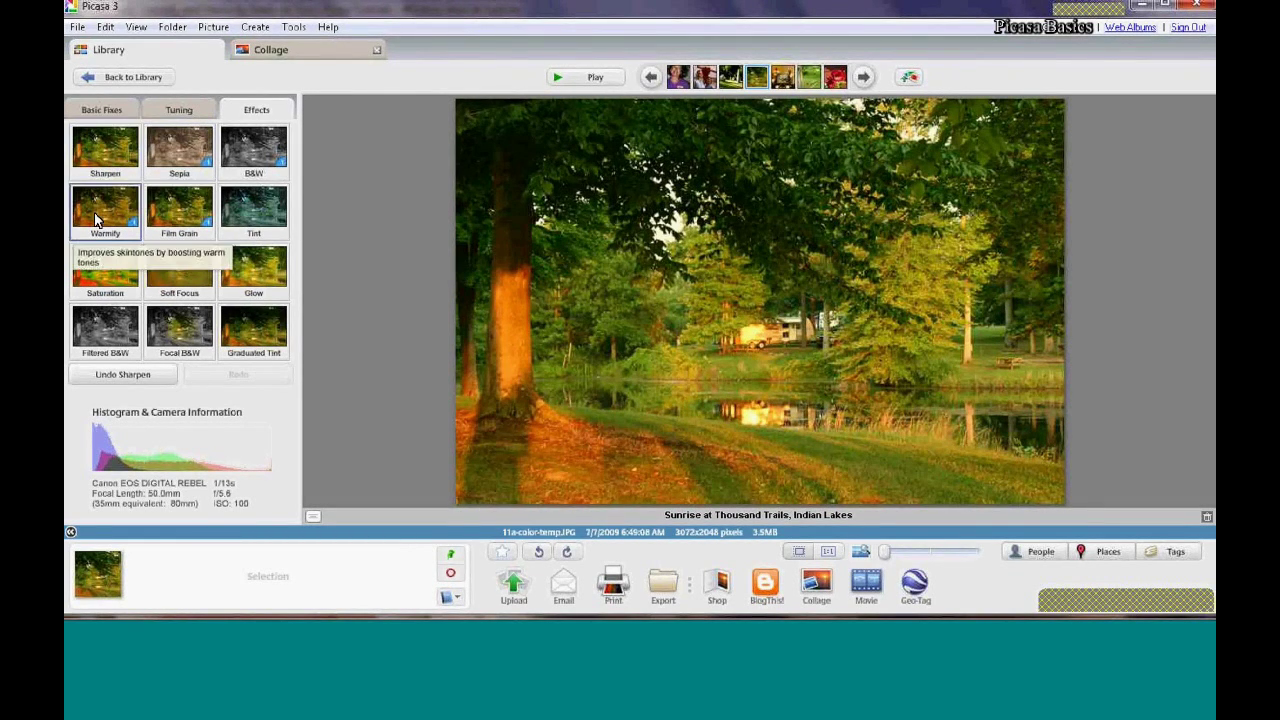
left_click(101, 151)
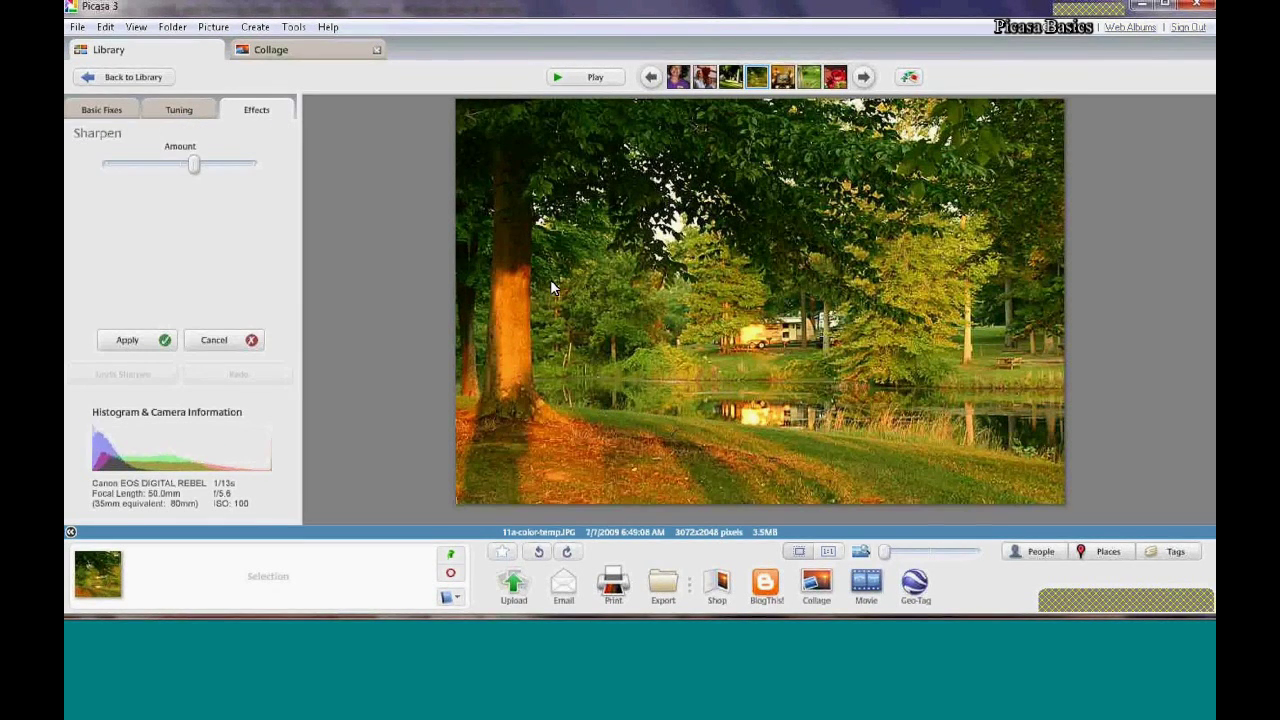
left_click(127, 341)
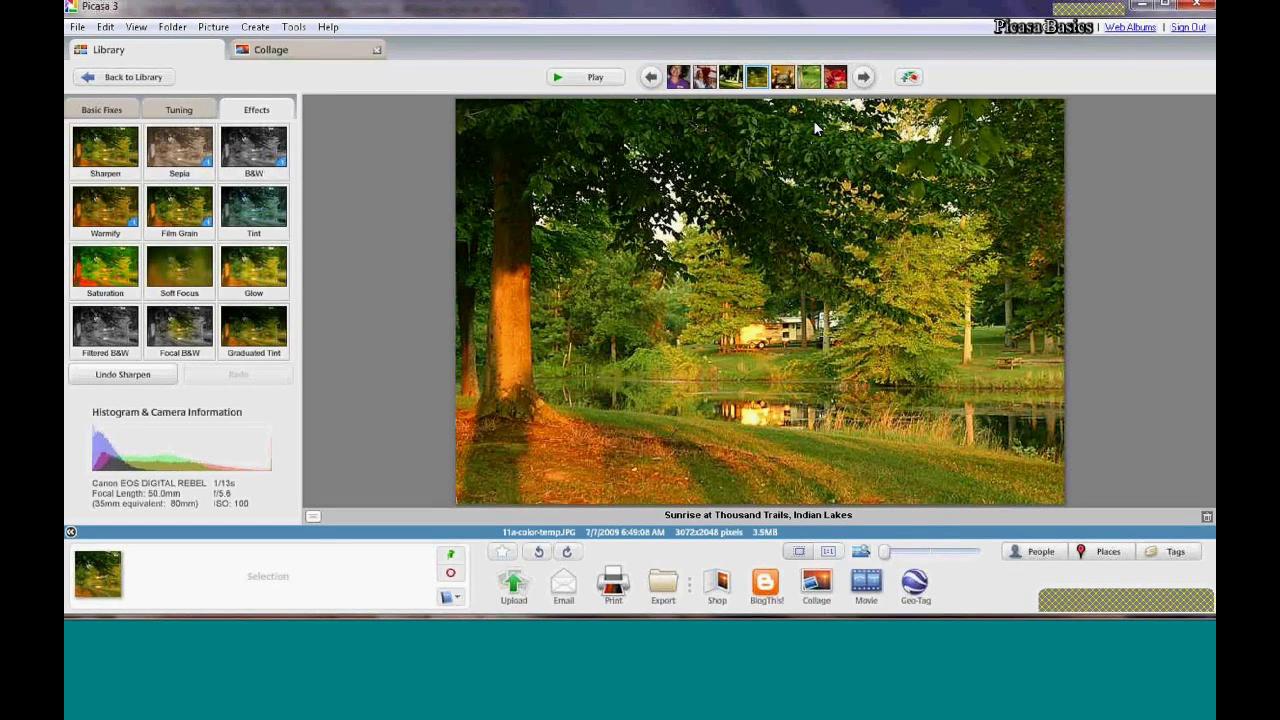
Correct the color cast of the Spam museum photo by sampling the man's white T-shirt as the neutral color
left_click(865, 80)
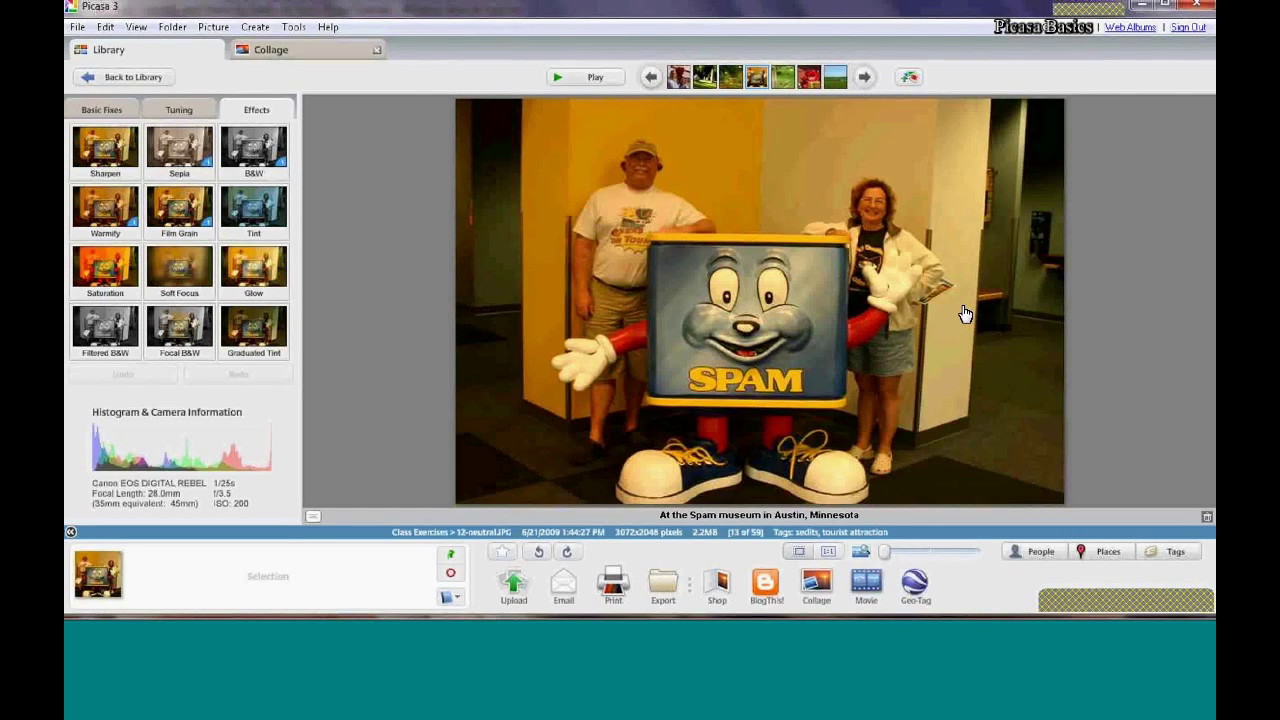
left_click(190, 110)
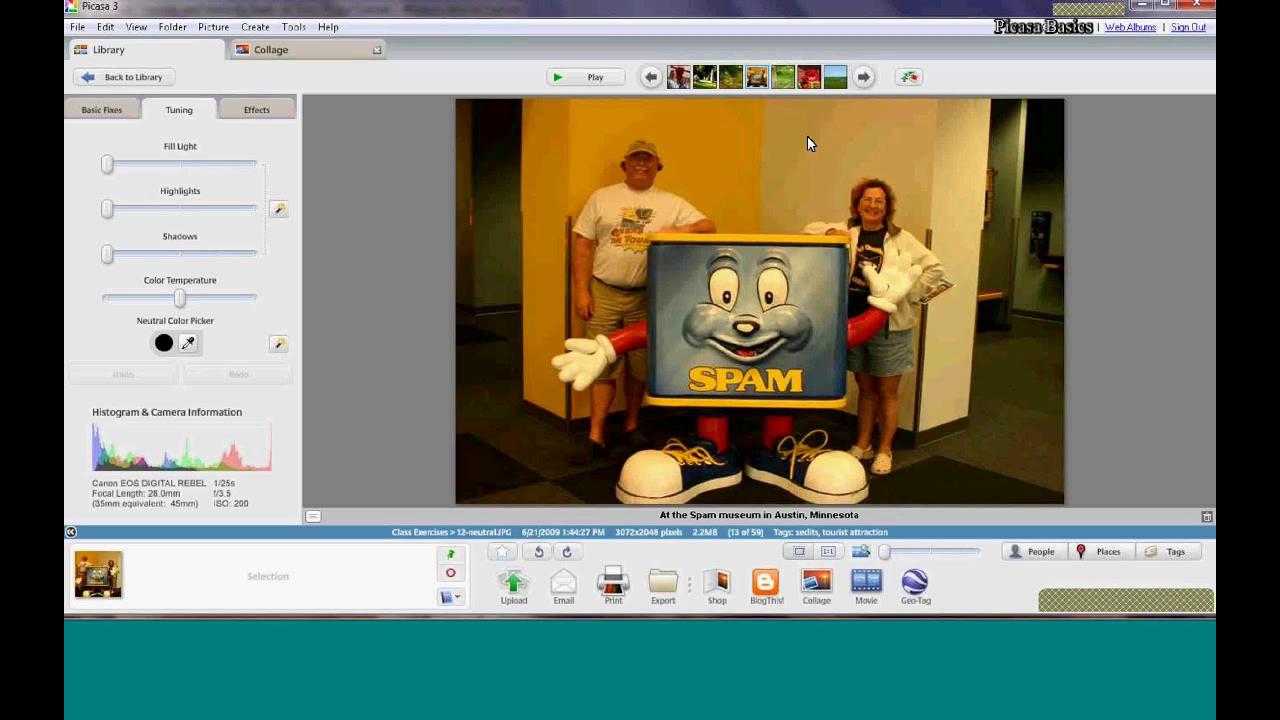
left_click(187, 345)
left_click(614, 191)
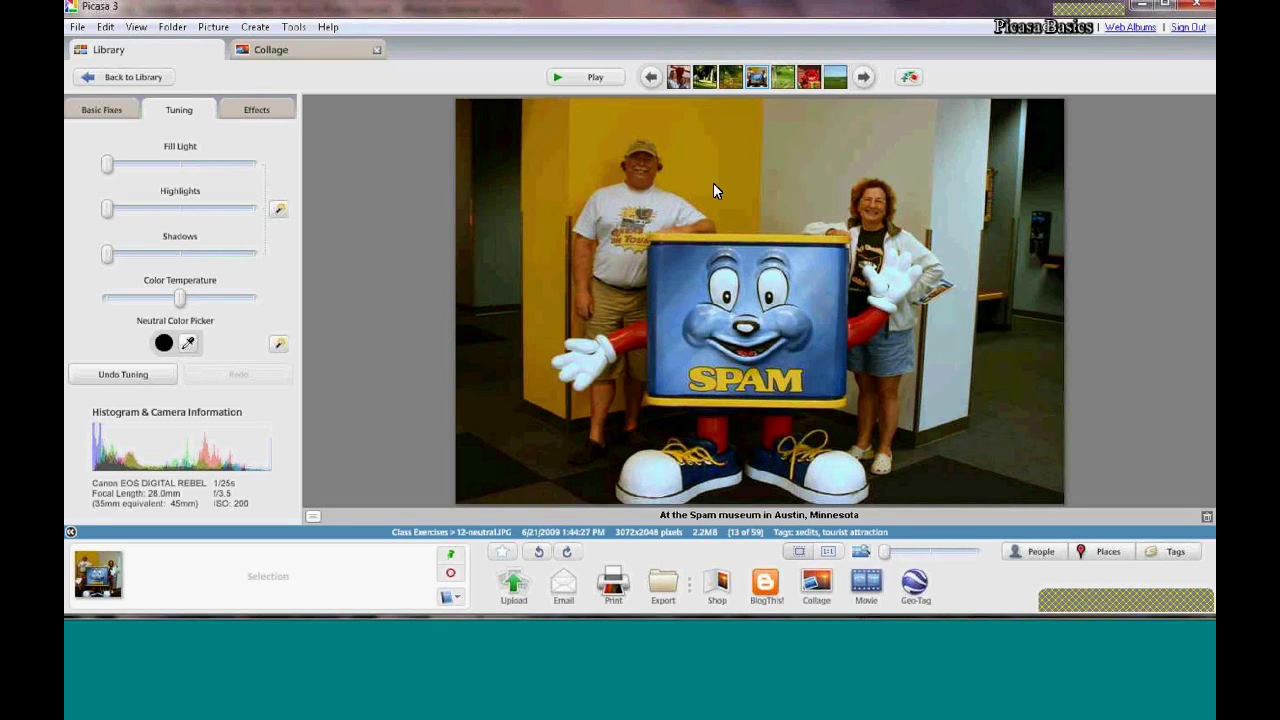
Apply I'm Feeling Lucky and Sharpen at its default amount to the Winterset park photo with the tree trunk and fence
left_click(866, 78)
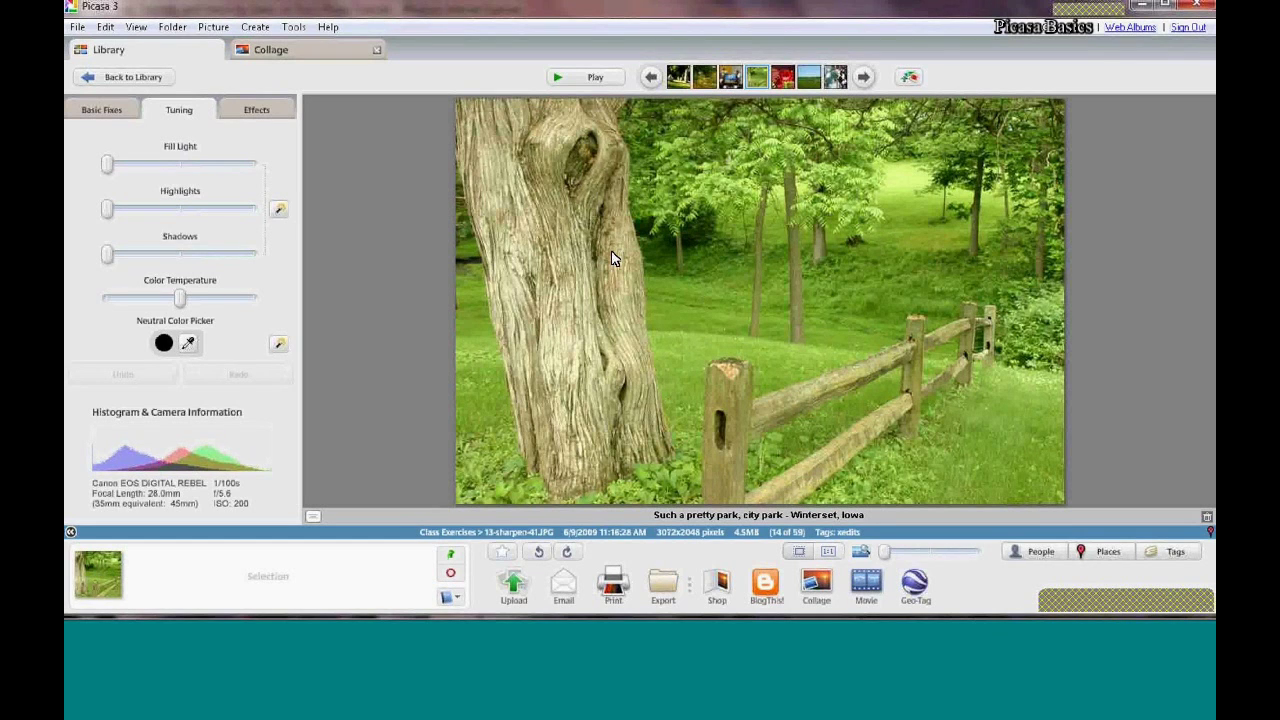
left_click(108, 112)
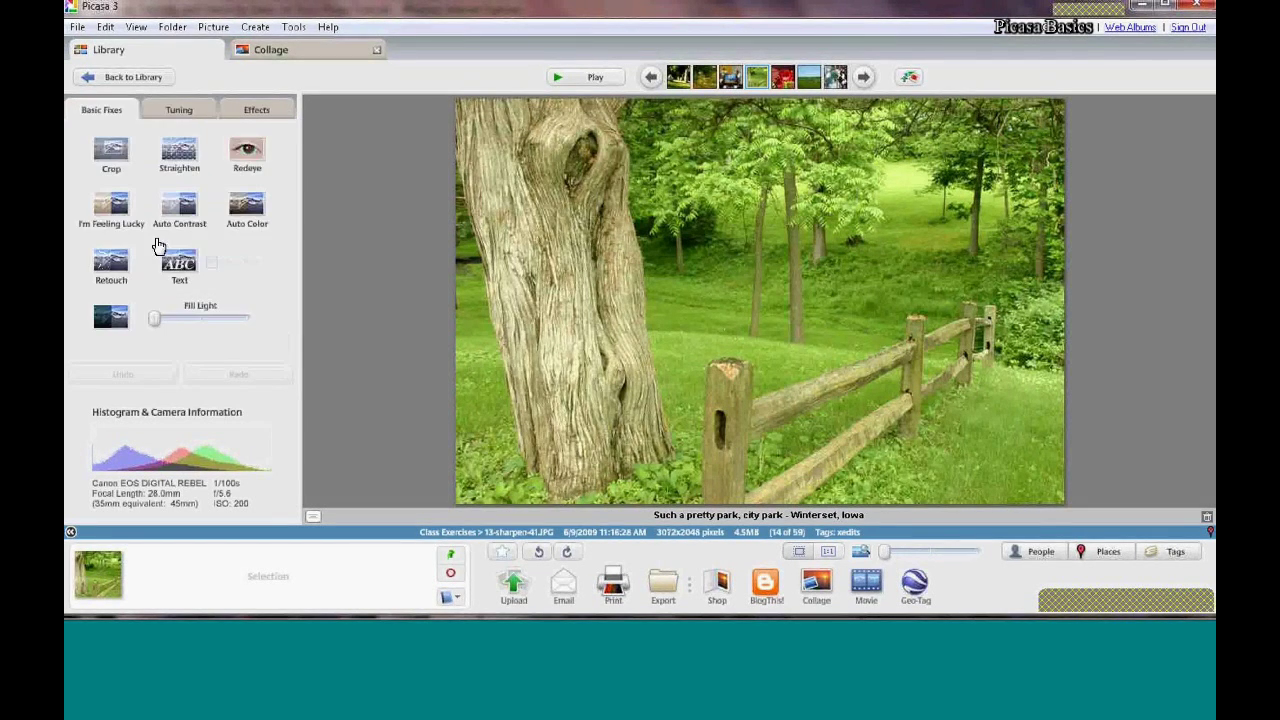
left_click(104, 208)
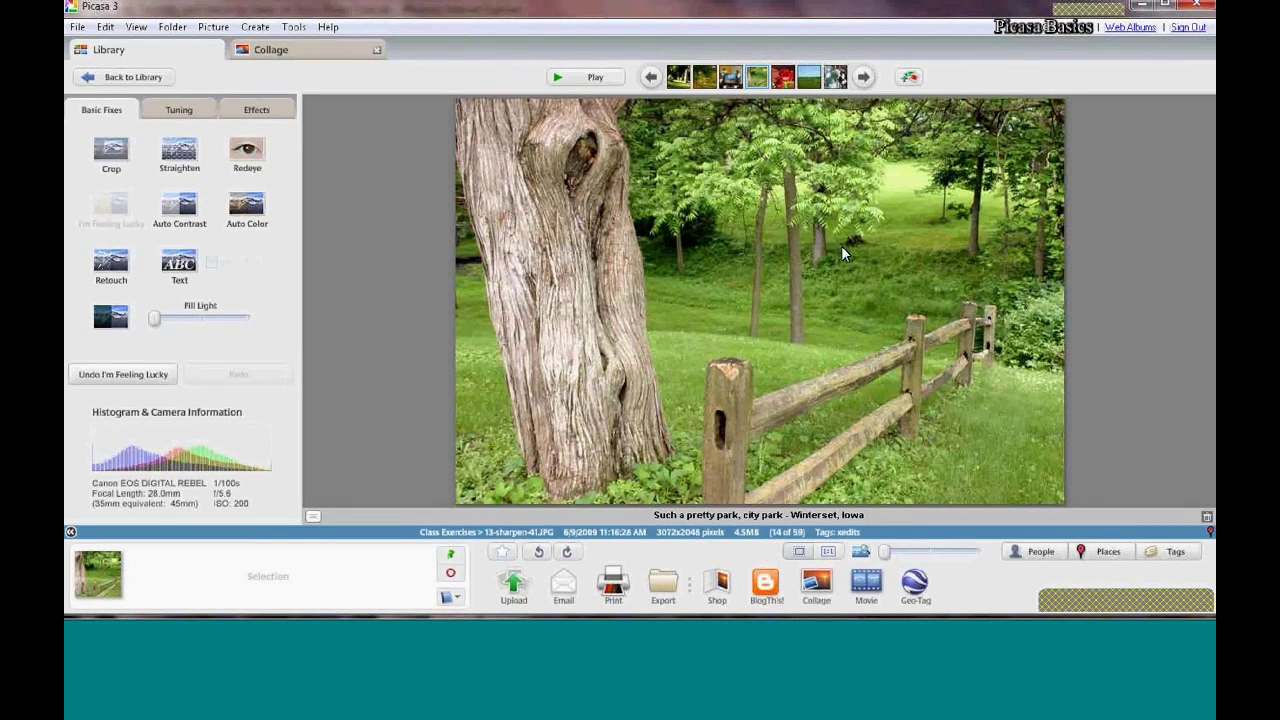
left_click(275, 112)
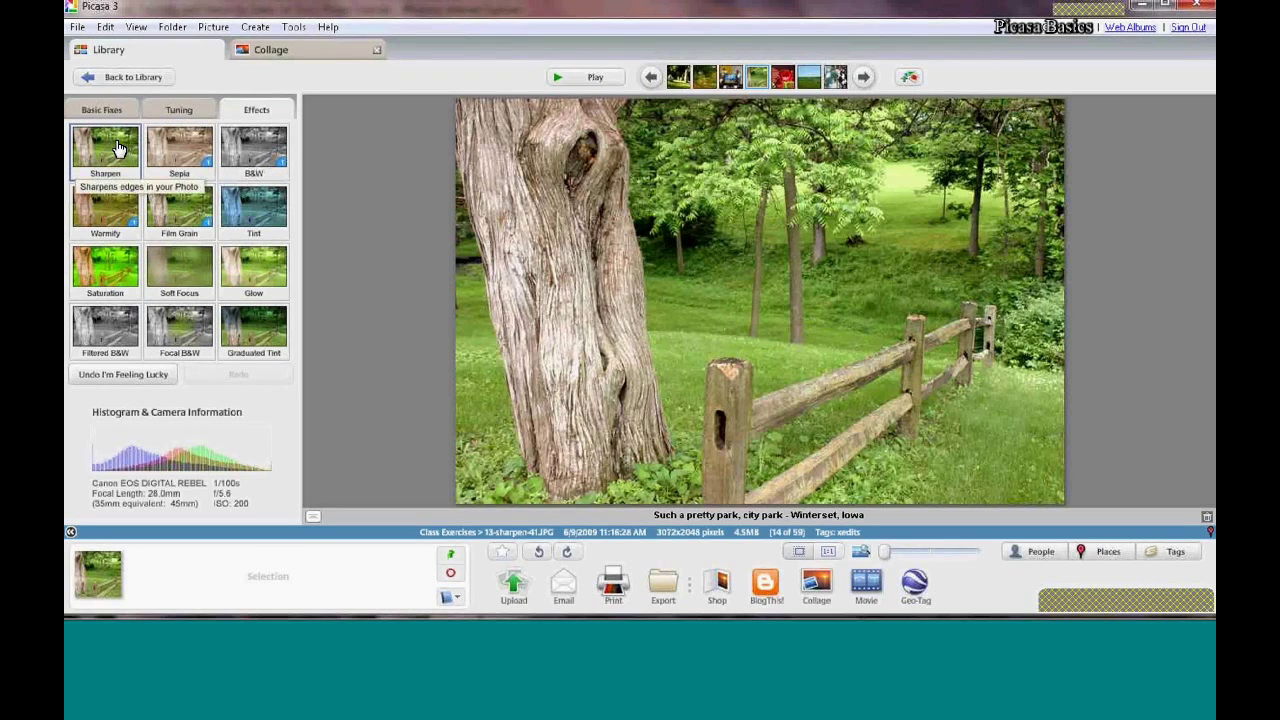
left_click(118, 149)
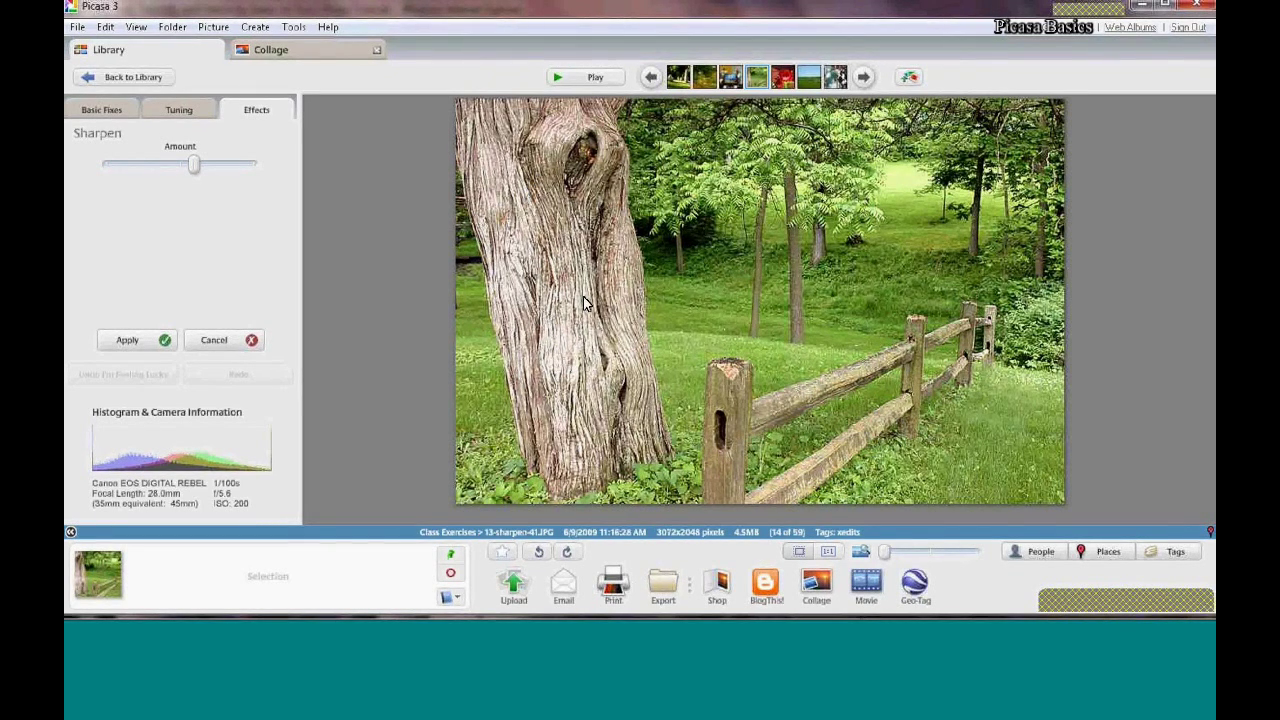
left_click(131, 345)
Deepen the shadows of the Winterset park photo to slightly below the middle of the range
left_click(182, 108)
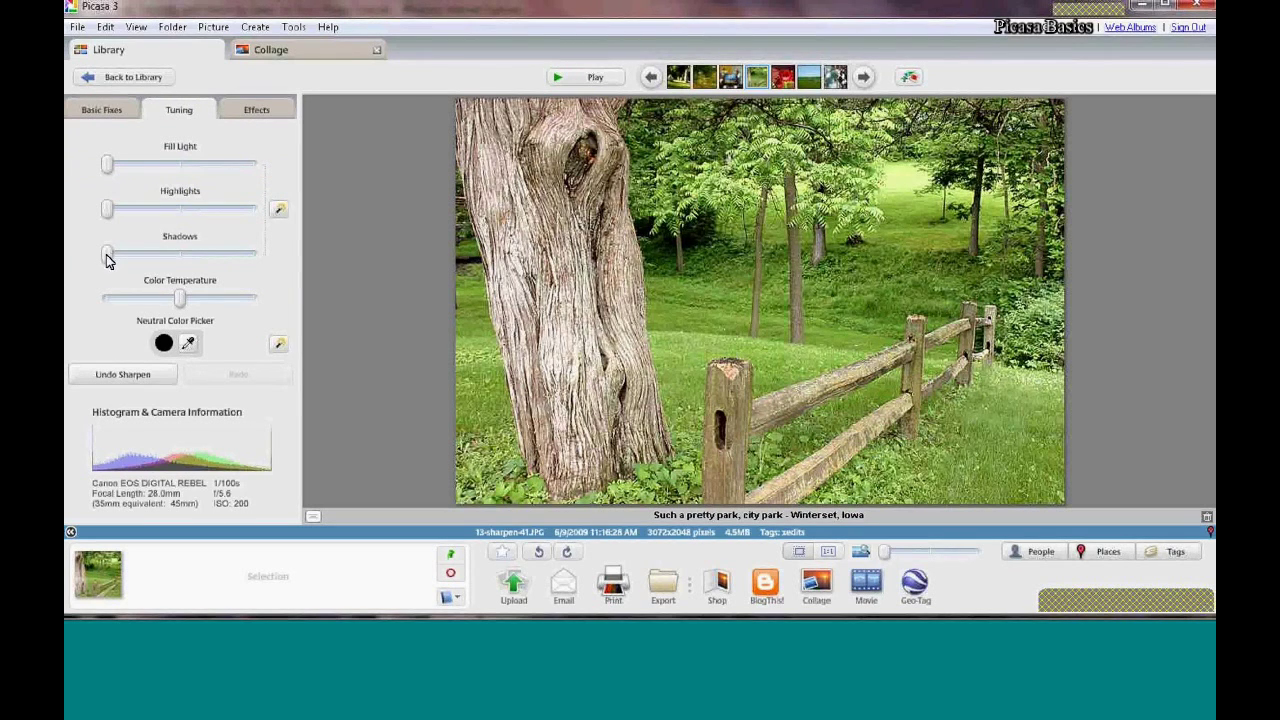
left_click_drag(108, 258, 160, 254)
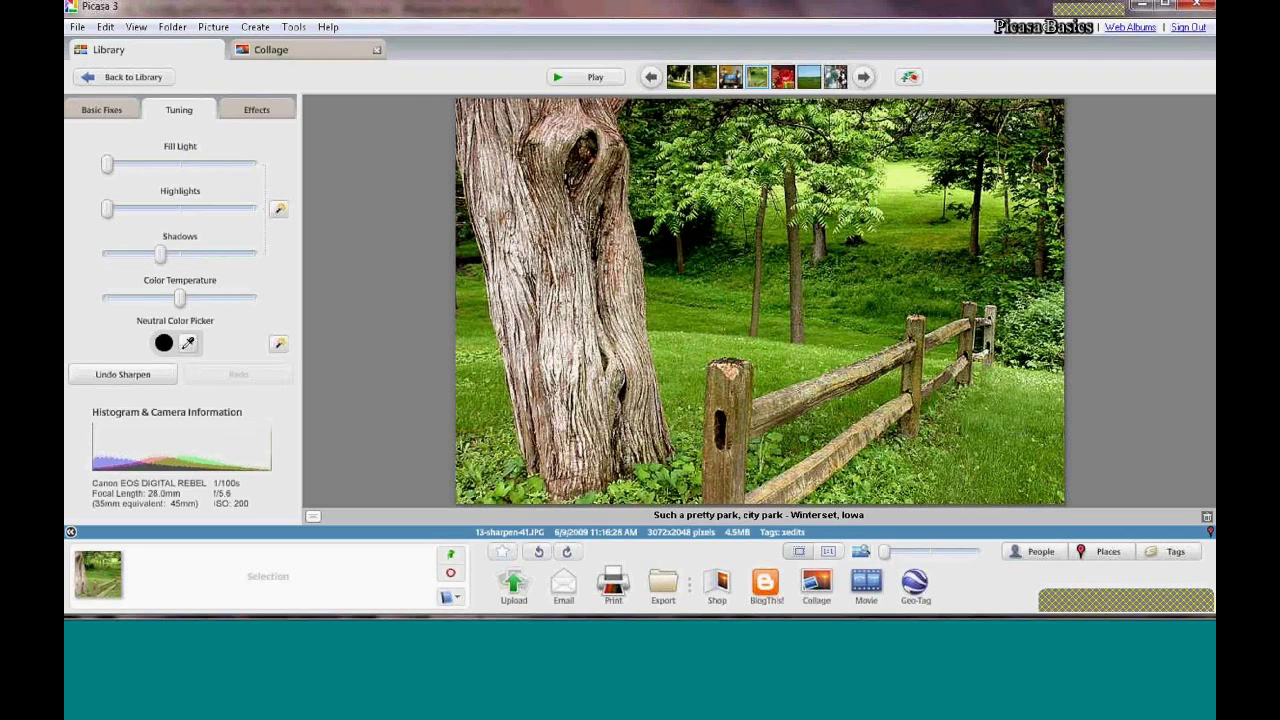
left_click_drag(160, 254, 167, 257)
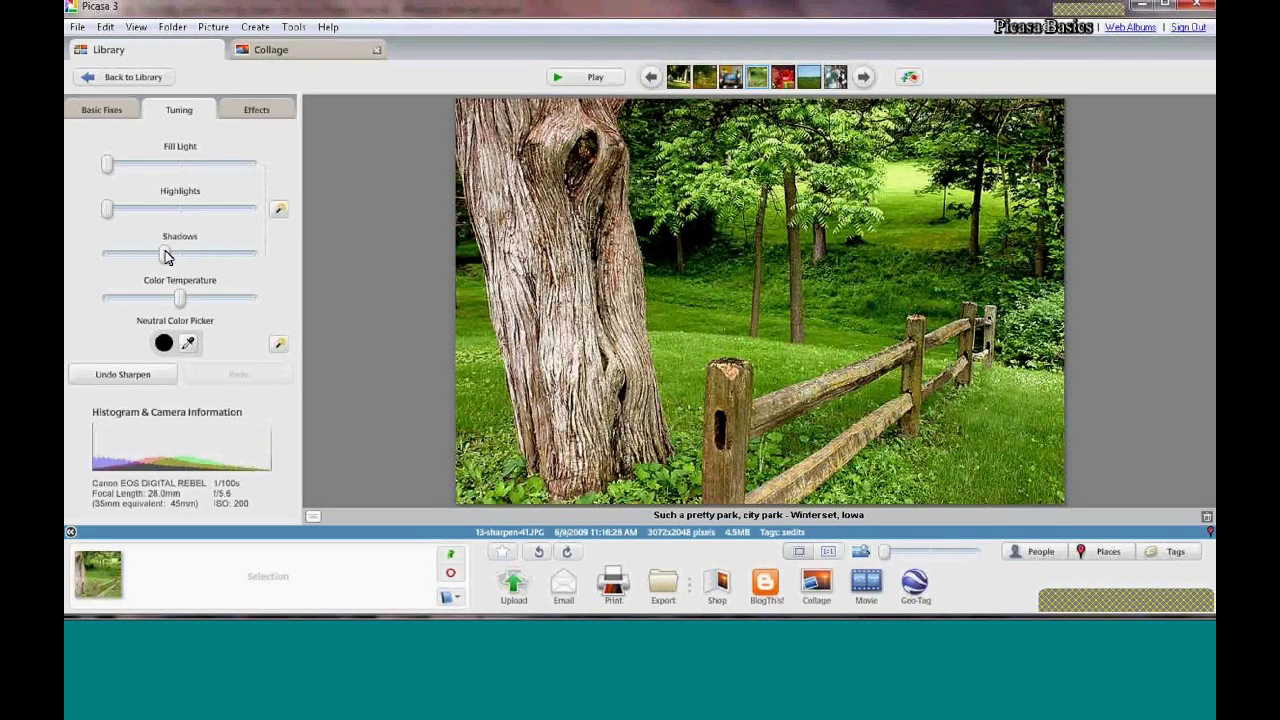
left_click_drag(166, 256, 171, 258)
Apply Focal B&W to the red roses photo, centering the color on the smaller rose with the size reduced to about a quarter
left_click(864, 80)
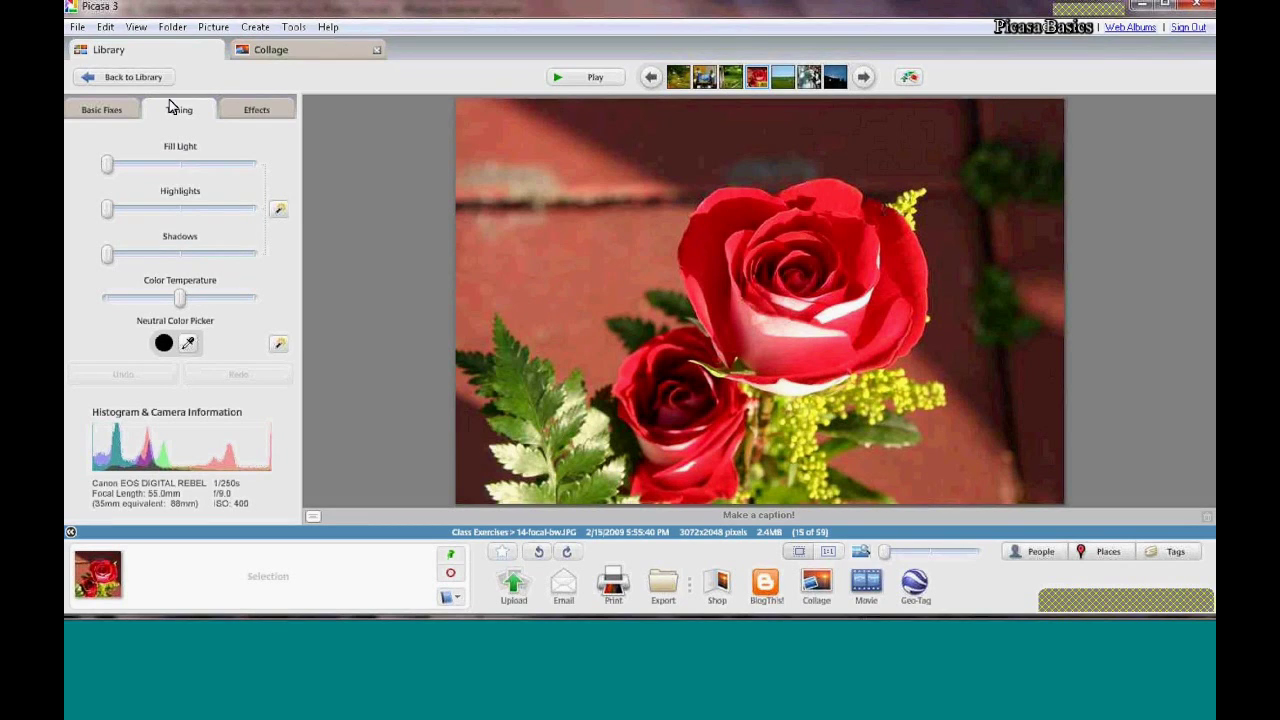
left_click(259, 112)
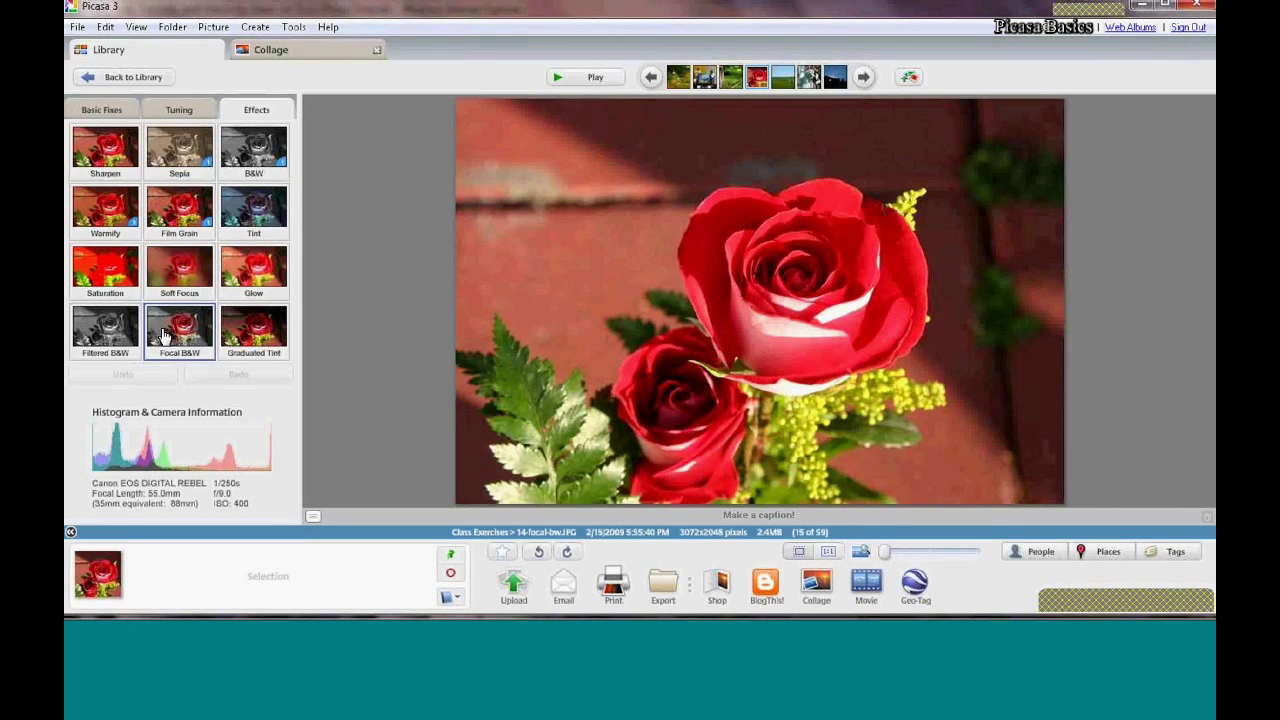
left_click(165, 336)
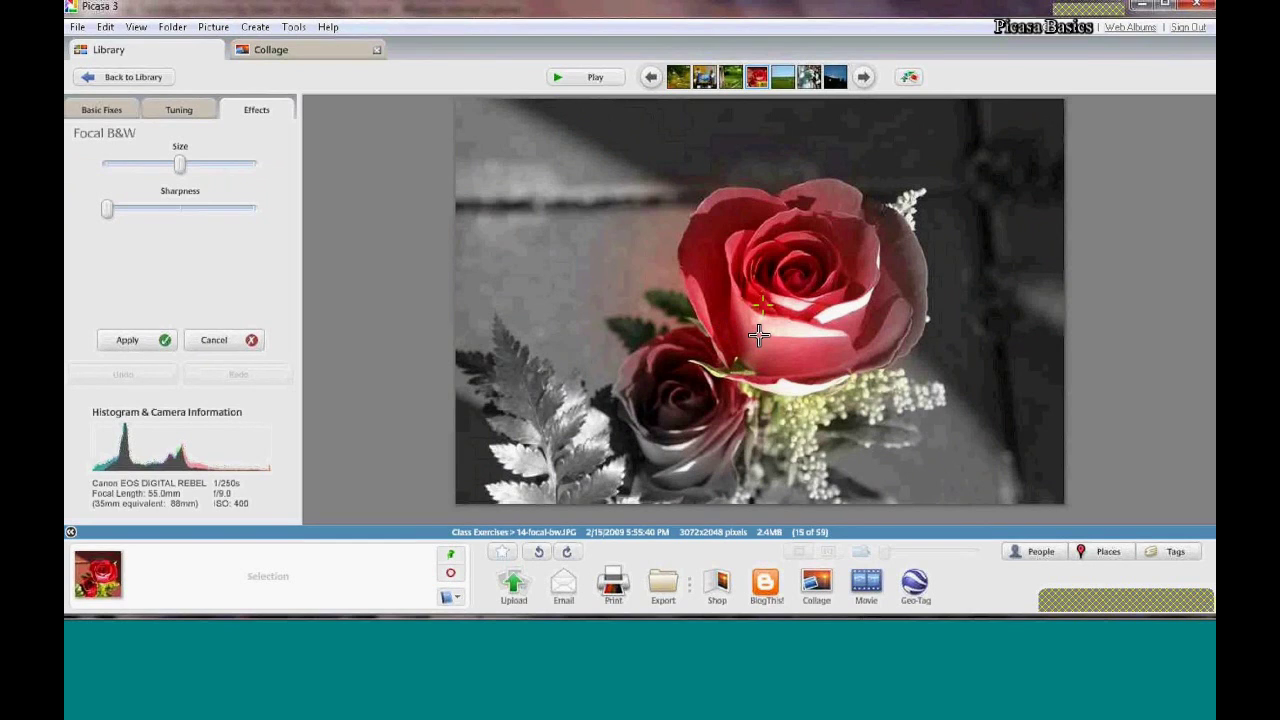
mouse_move(762, 302)
left_mouse_down()
mouse_move(725, 300)
mouse_move(672, 420)
mouse_move(966, 222)
mouse_move(671, 371)
mouse_move(916, 262)
mouse_move(934, 214)
mouse_move(709, 263)
mouse_move(654, 369)
mouse_move(677, 401)
left_mouse_up()
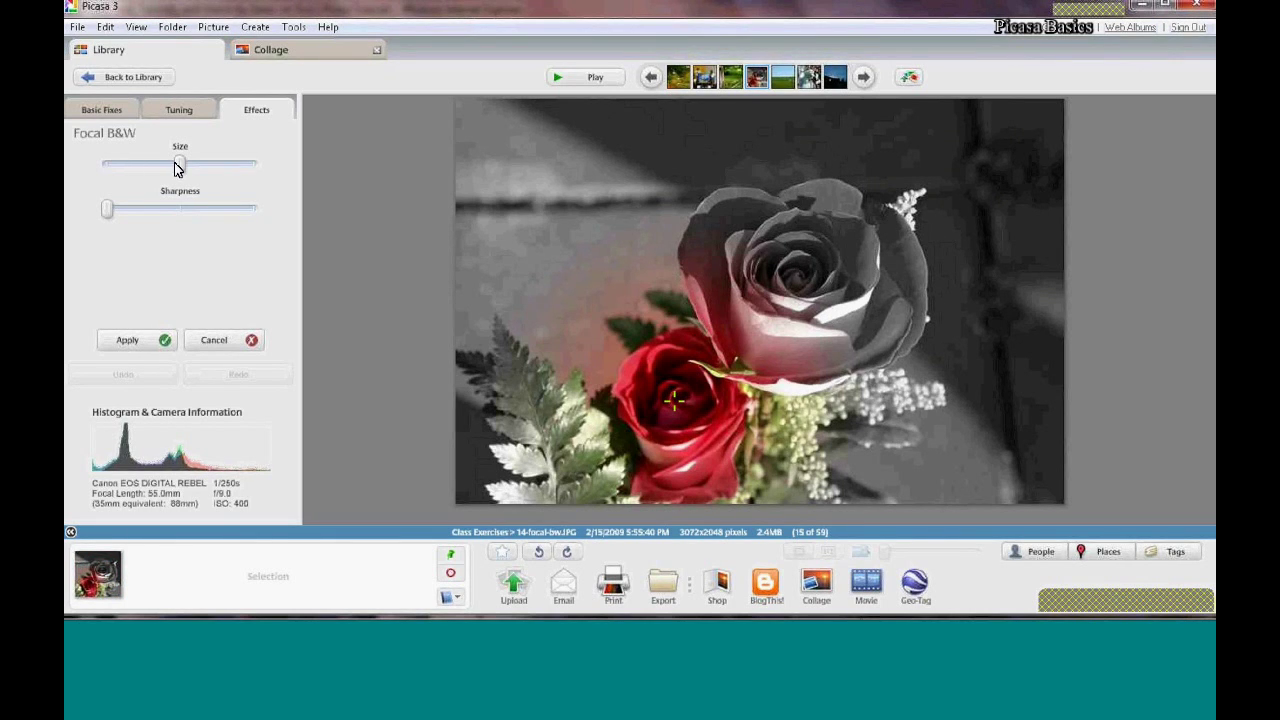
left_click_drag(177, 165, 143, 168)
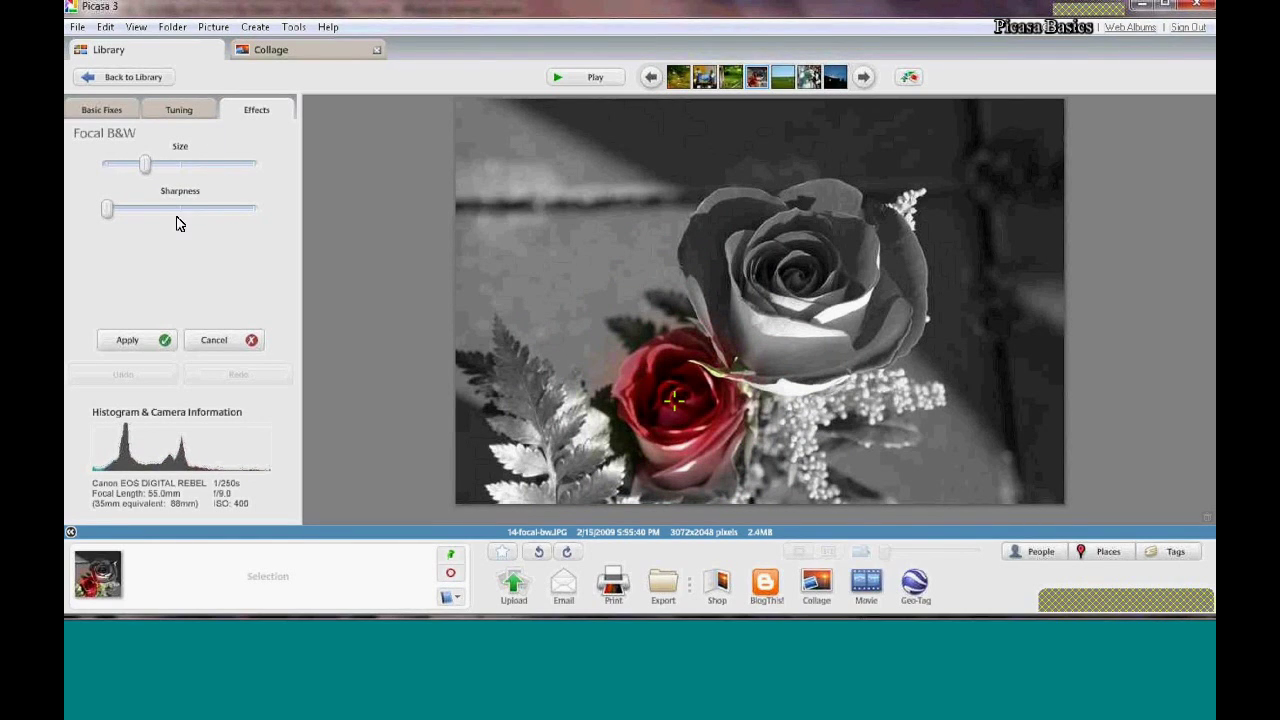
left_click(150, 341)
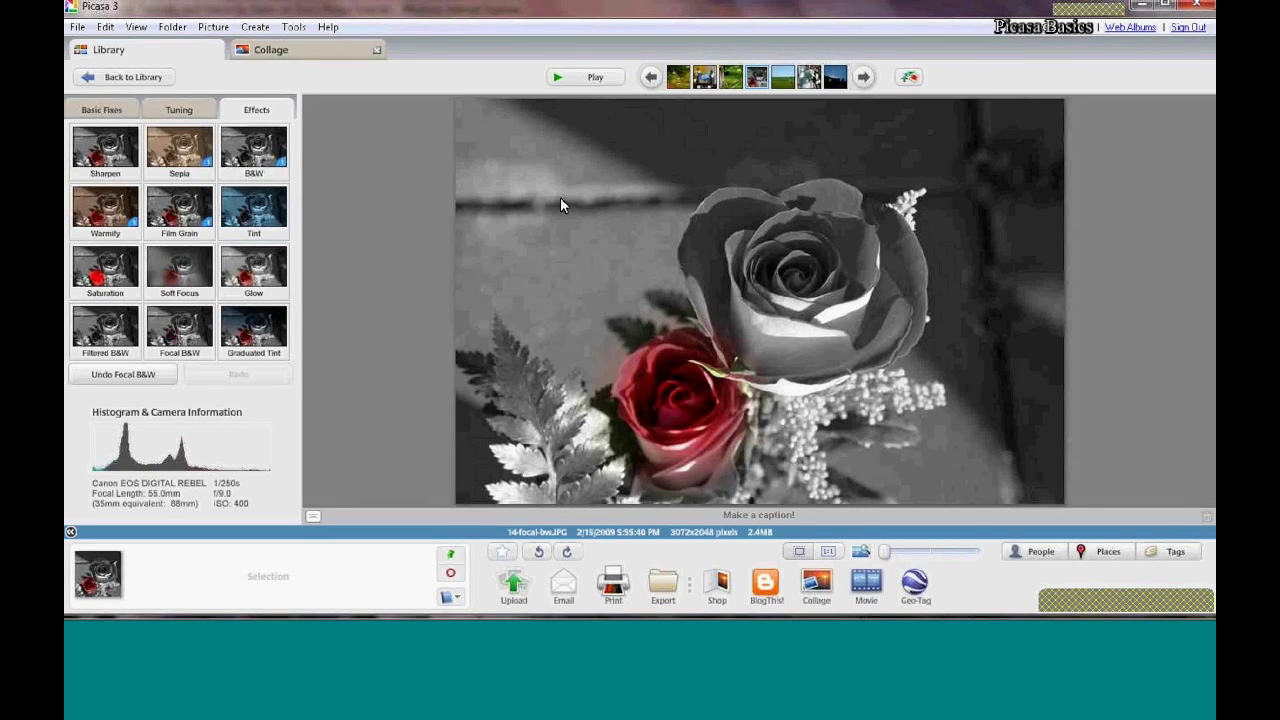
Crop the lakeside lawn photo manually around the three white chairs and the sailboats, and apply I'm Feeling Lucky
left_click(866, 78)
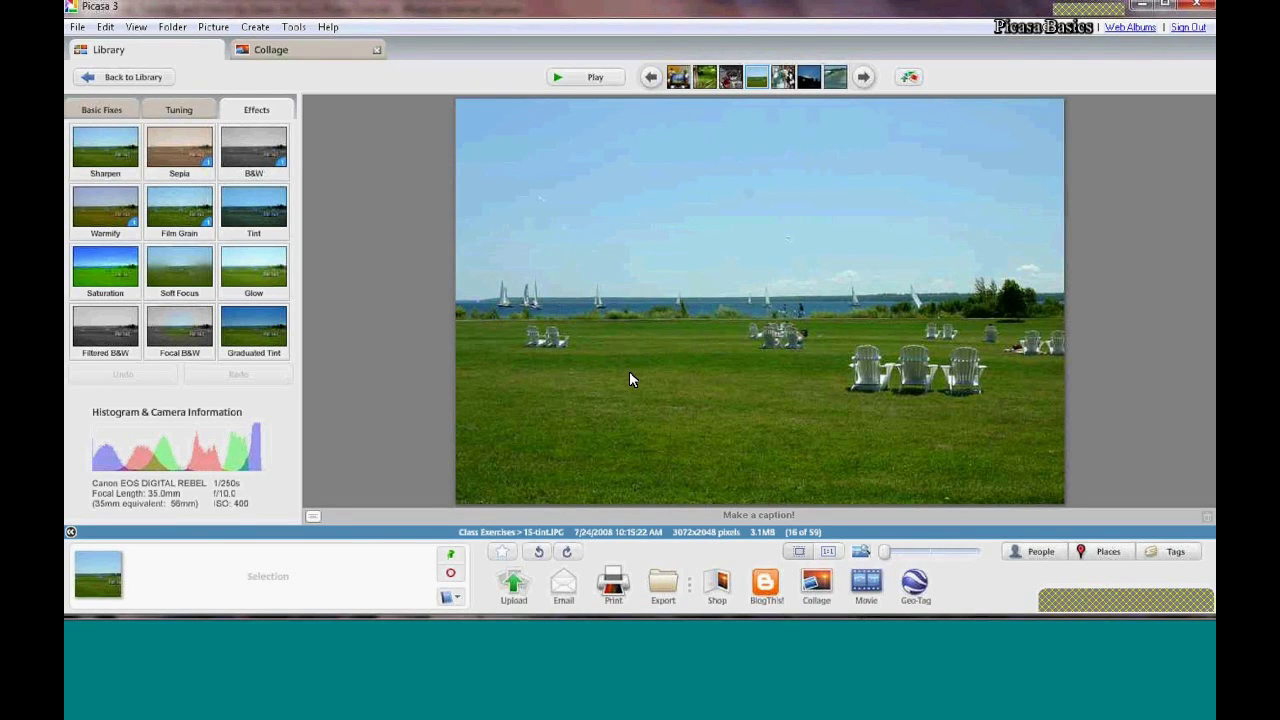
left_click(103, 111)
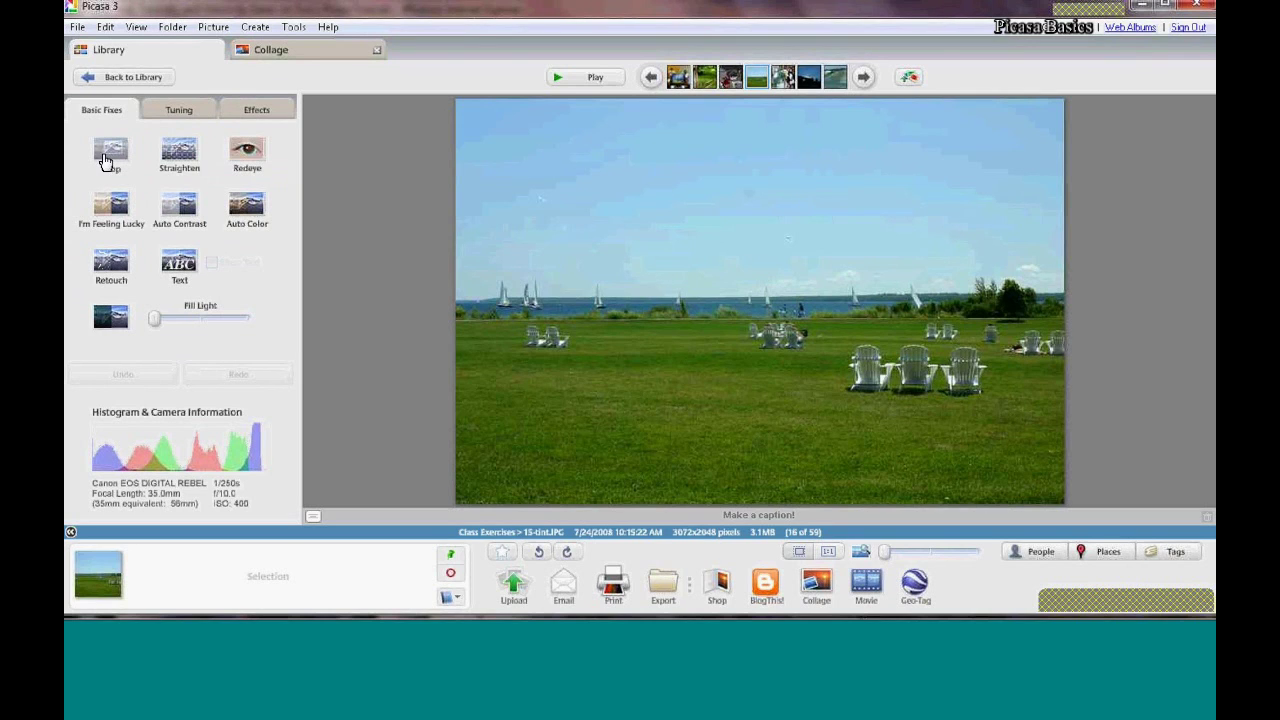
left_click(106, 155)
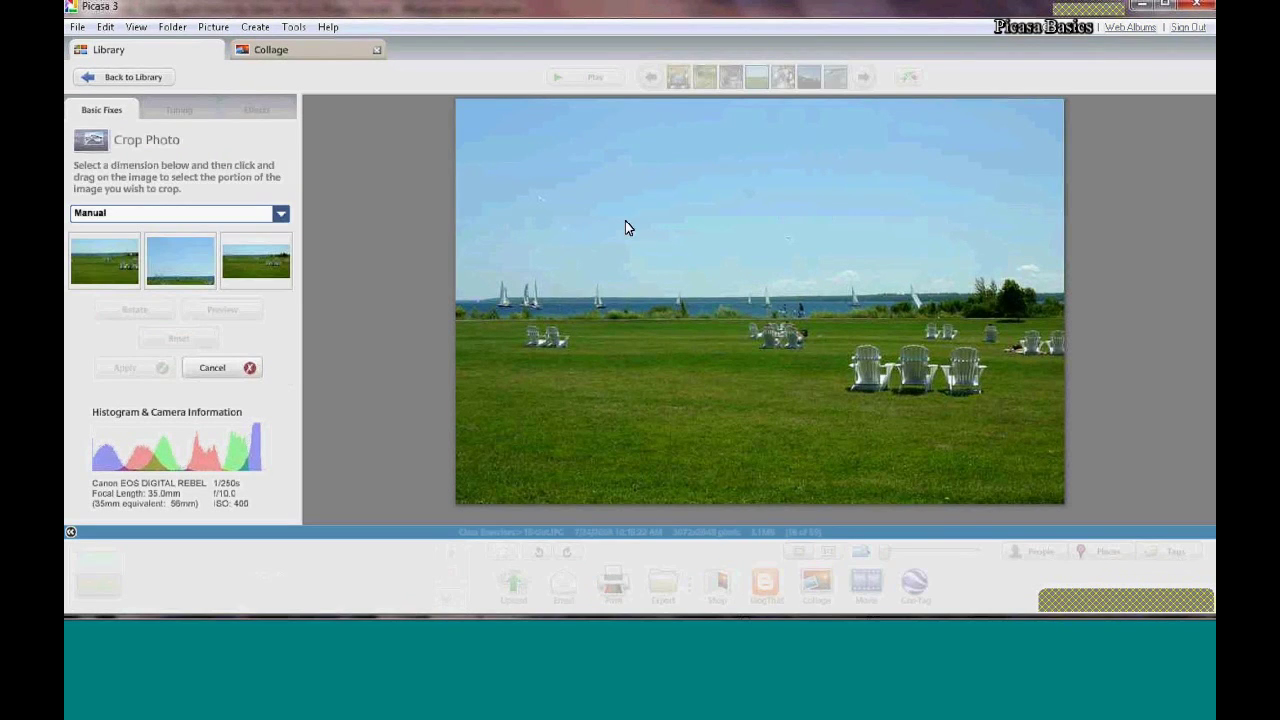
left_click_drag(711, 197, 1014, 416)
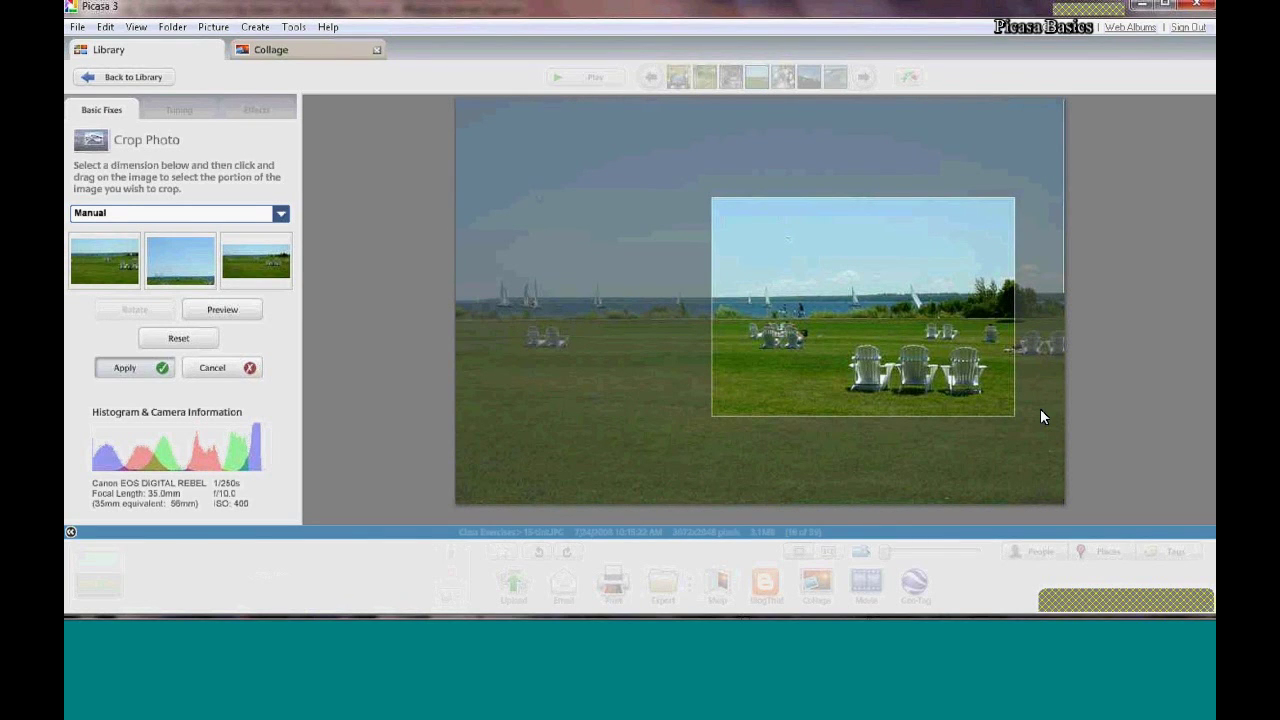
key("Return")
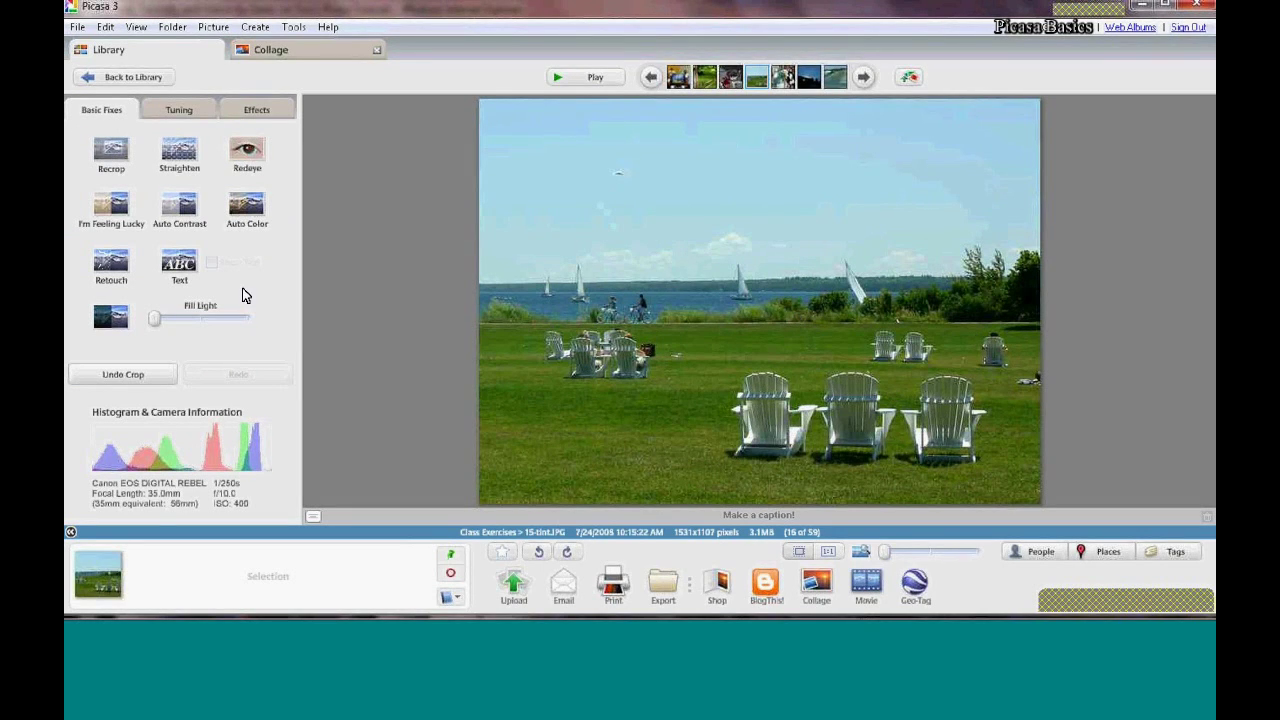
left_click(106, 203)
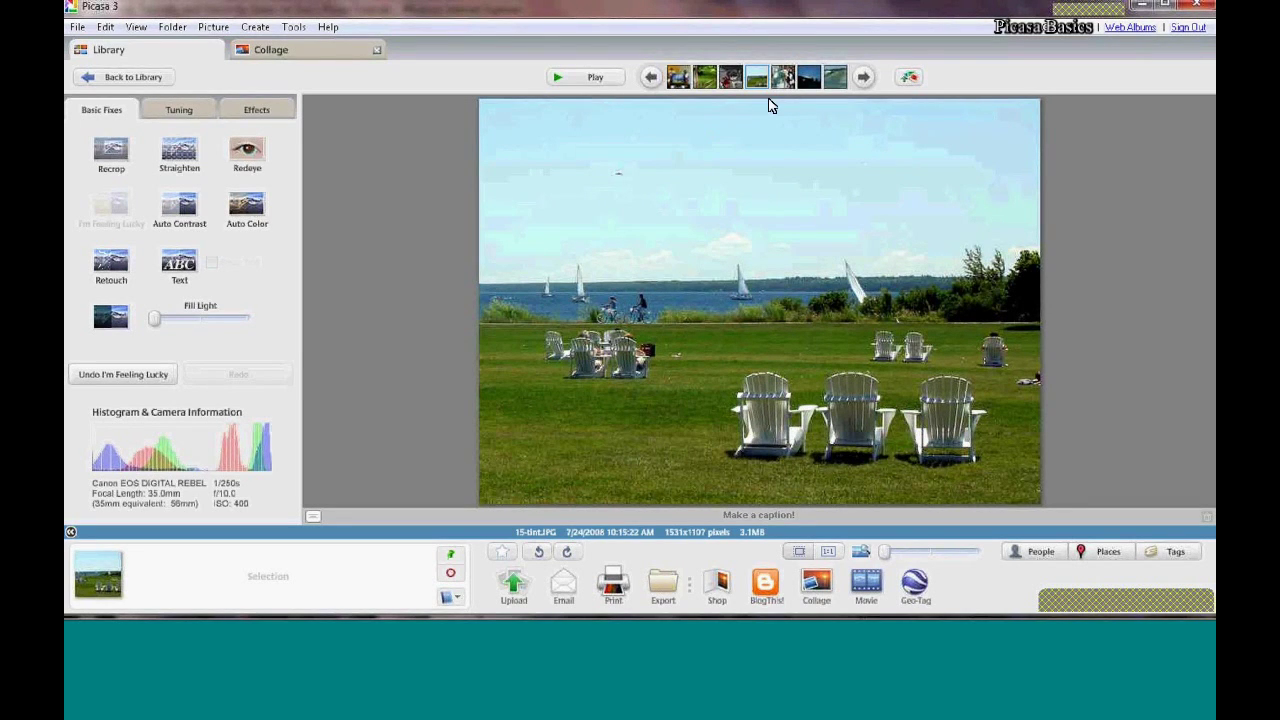
Start Soft Focus on the live pirate photo and center the focus on the bearded pirate's face
left_click(865, 78)
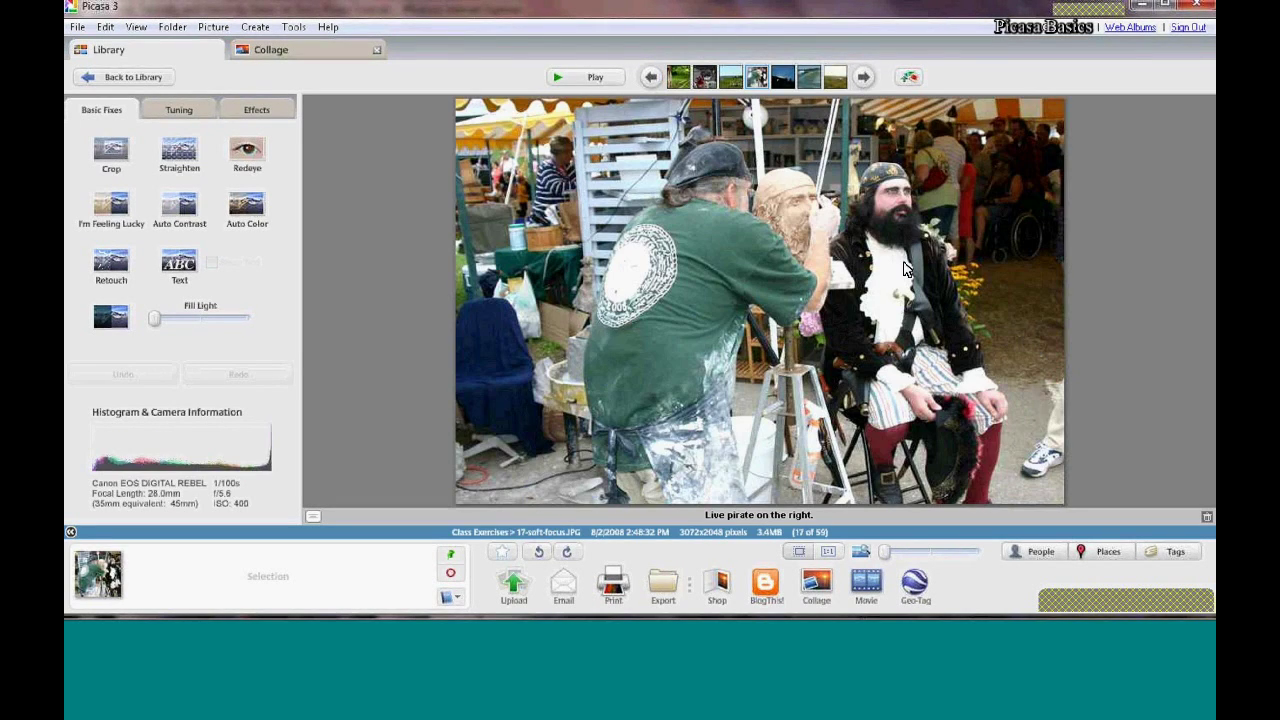
left_click(256, 110)
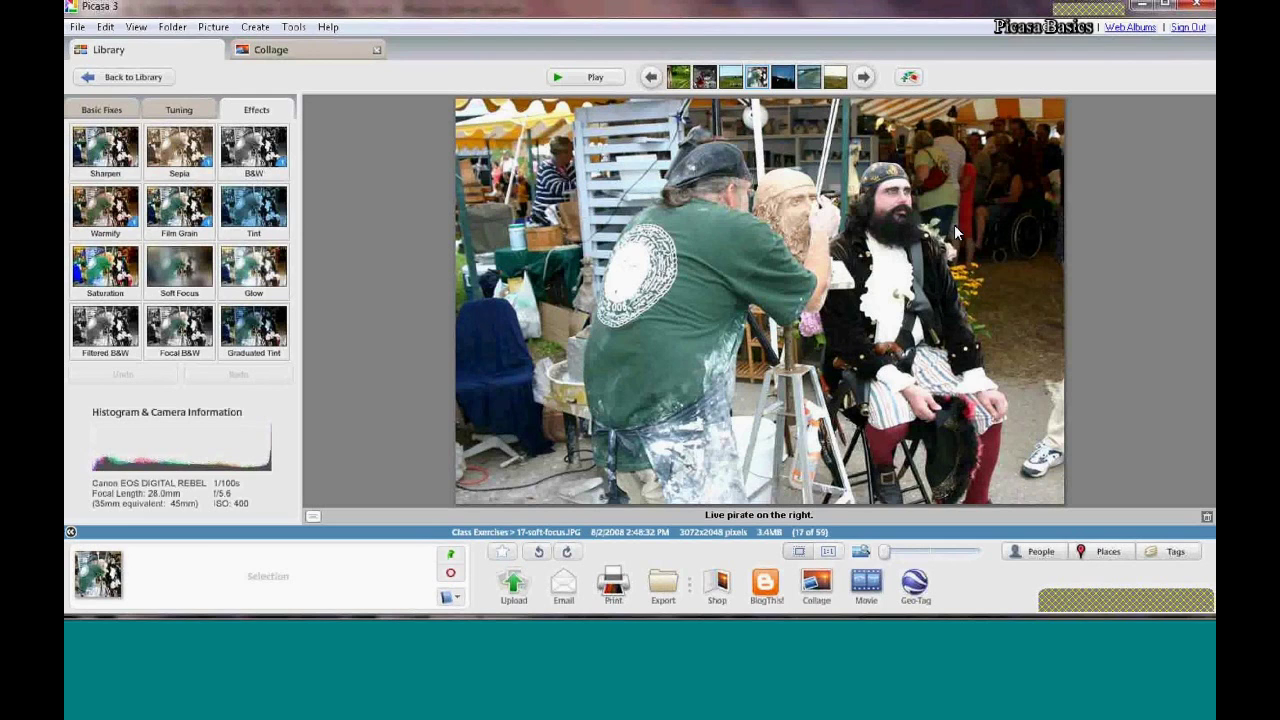
left_click(182, 270)
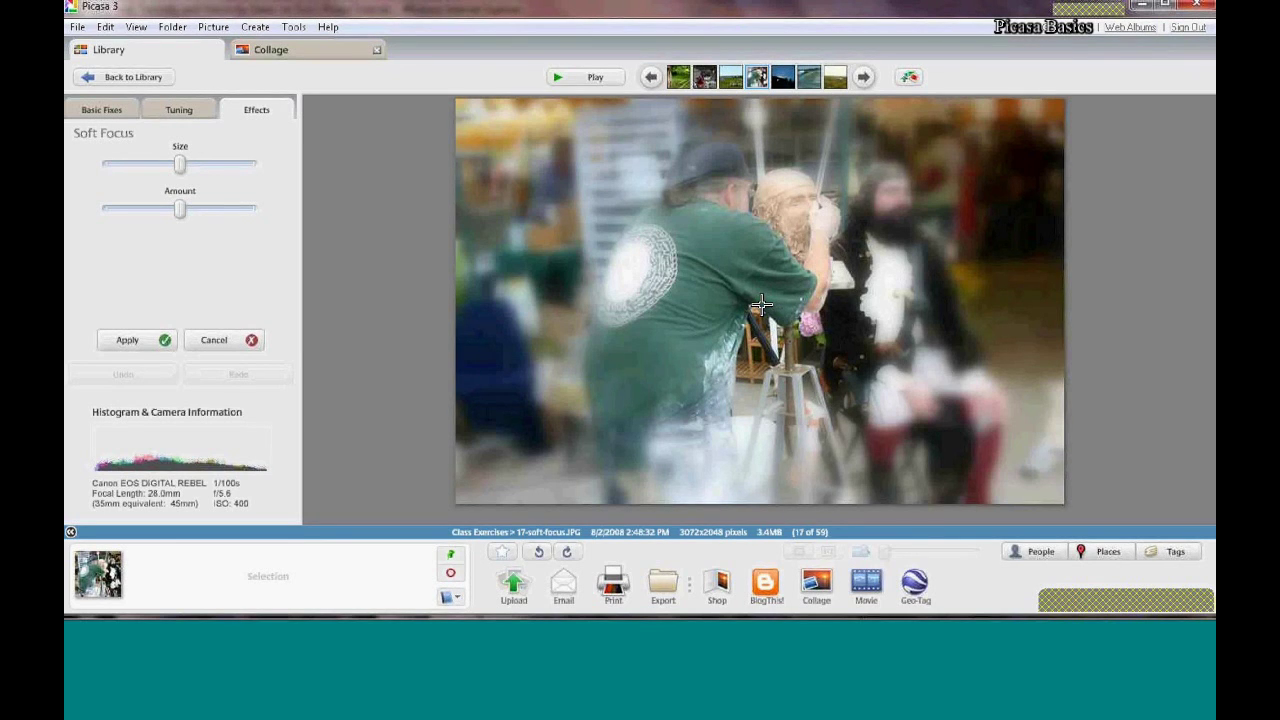
left_click(880, 222)
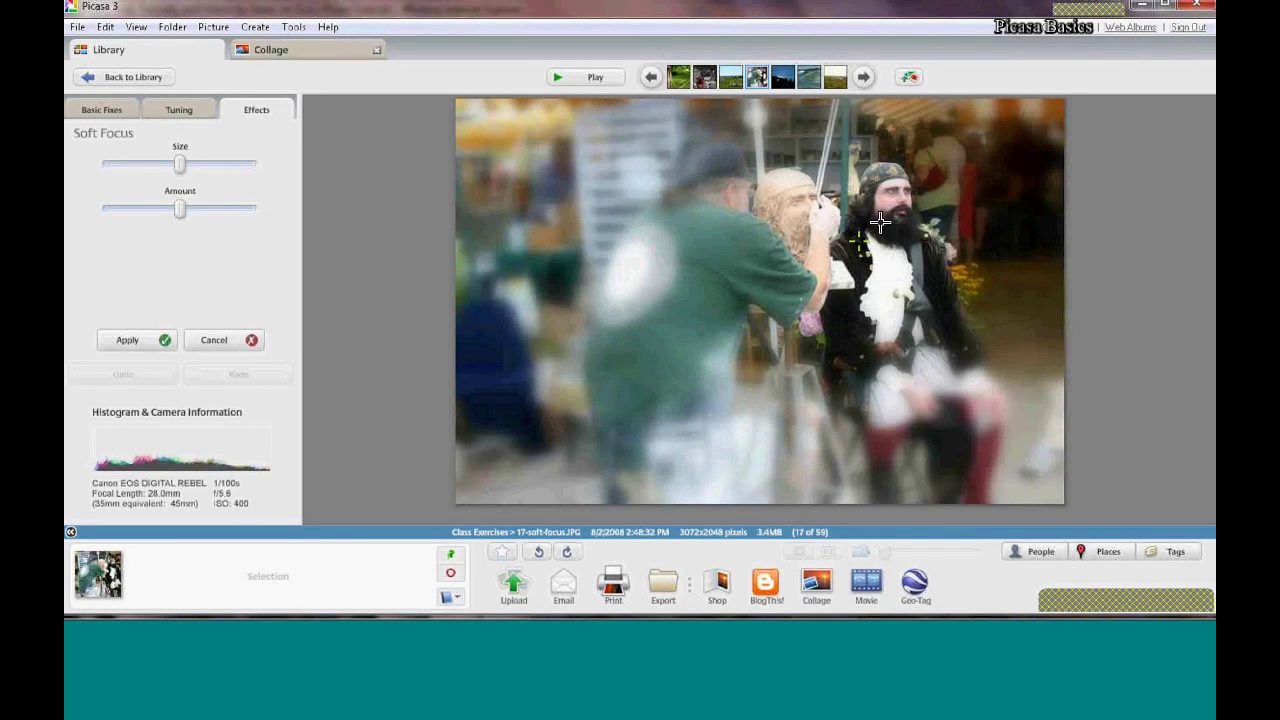
left_click(900, 204)
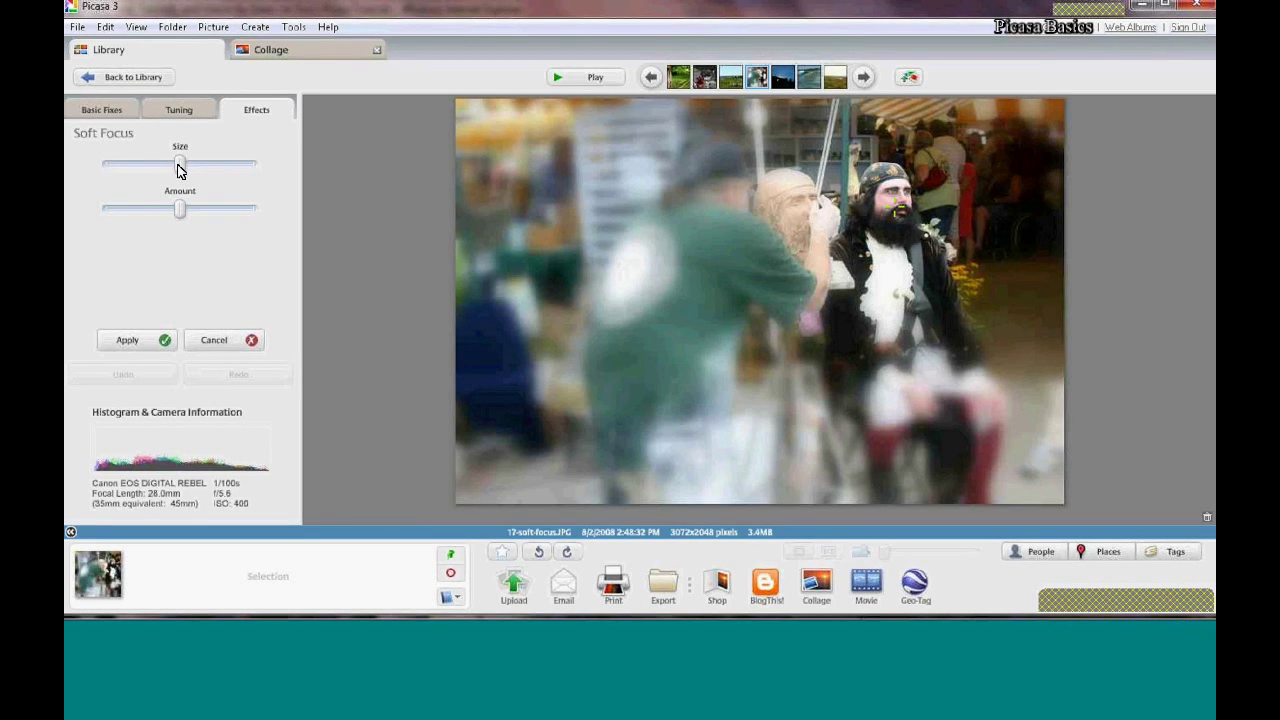
Shrink the Soft Focus size to about one fifth, raise the amount to about two thirds, and apply the effect
left_click_drag(180, 170, 136, 170)
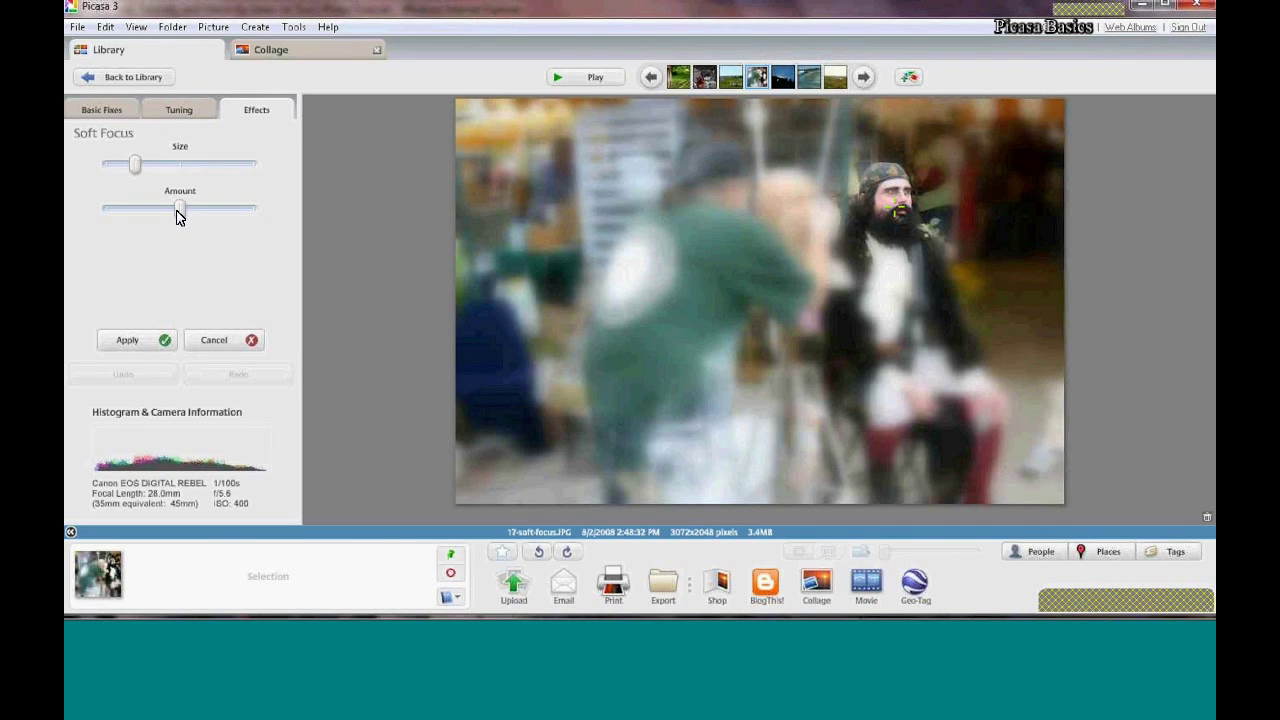
left_click_drag(182, 216, 262, 206)
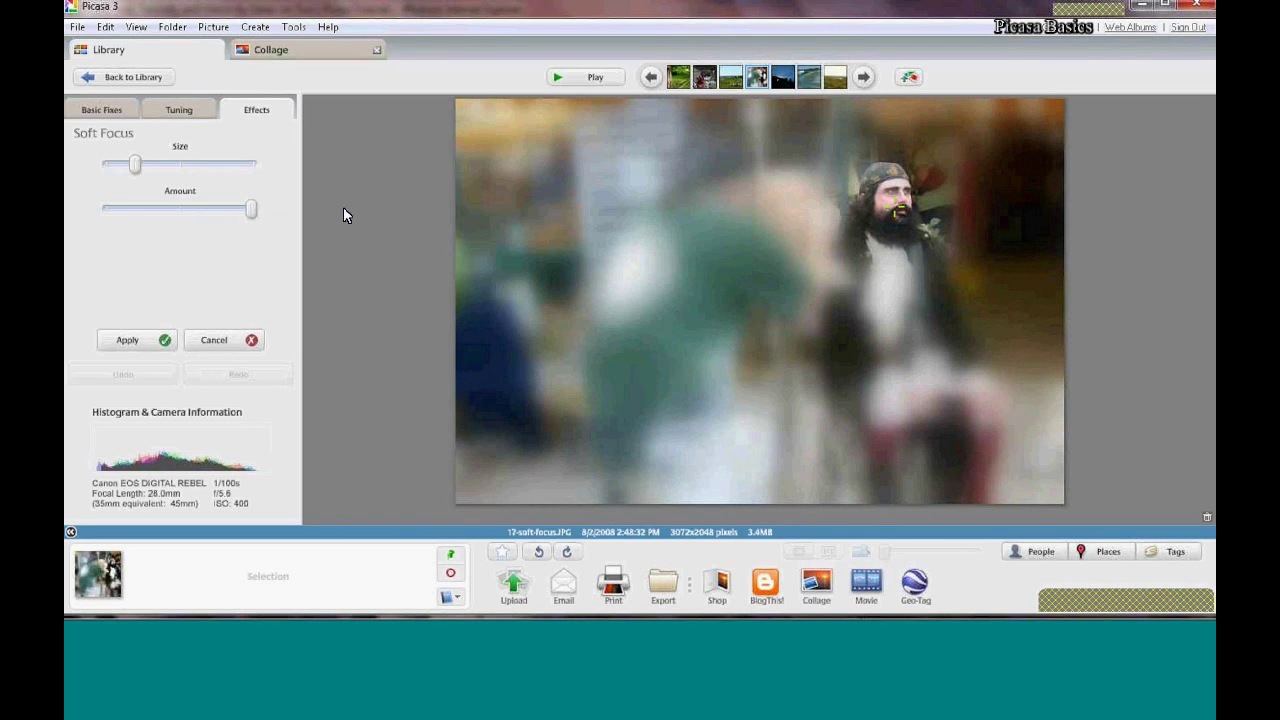
left_click_drag(254, 213, 209, 214)
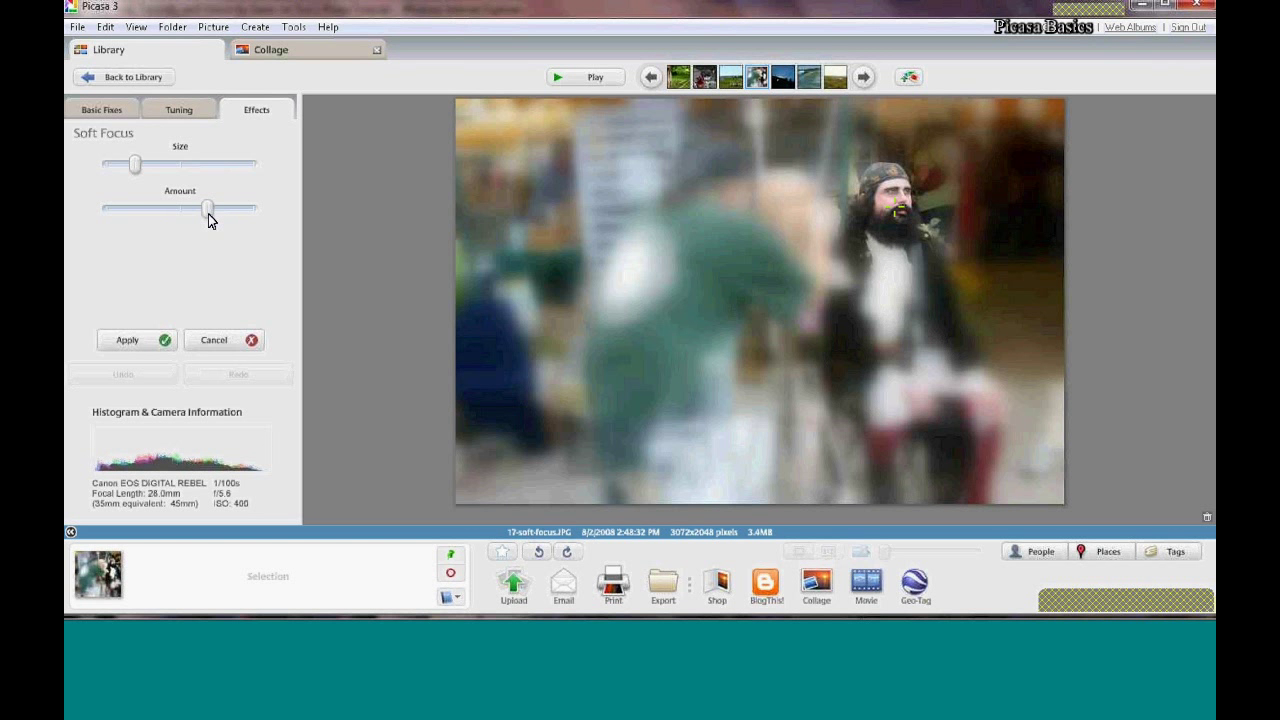
left_click(128, 340)
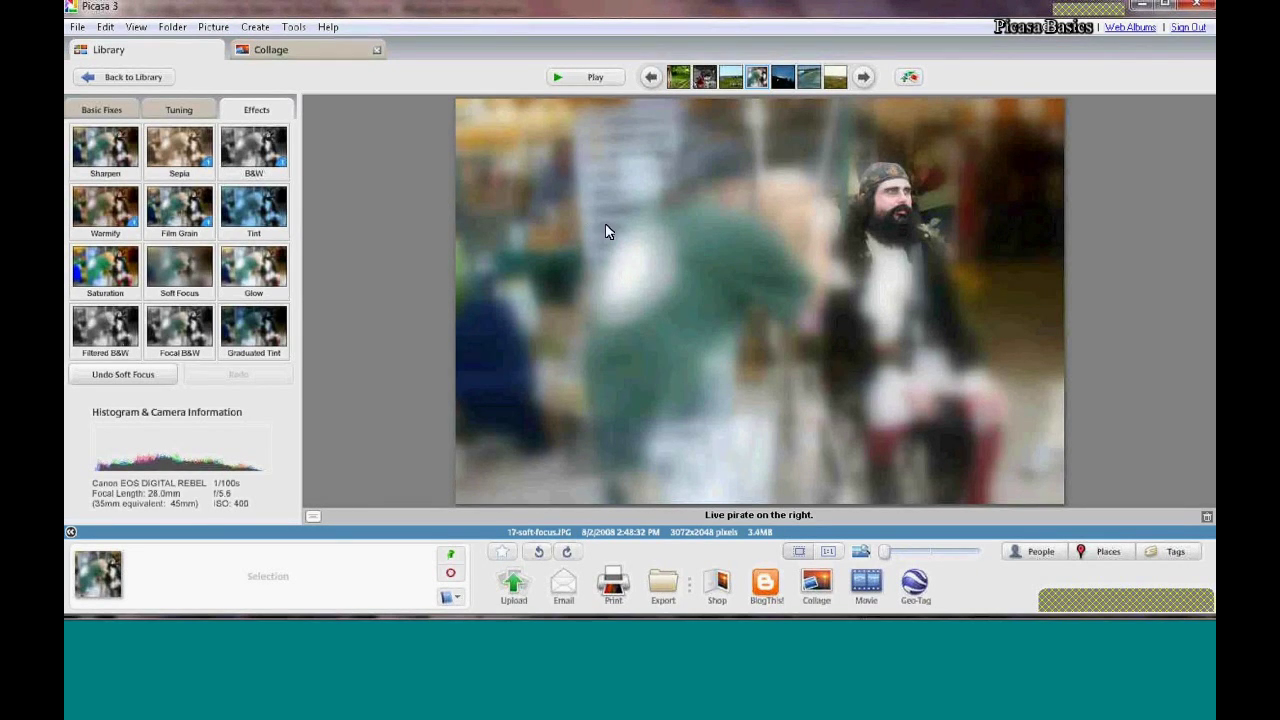
Apply Glow to the night rock arch photo with intensity raised to about two thirds and radius slightly increased to about a quarter
left_click(866, 78)
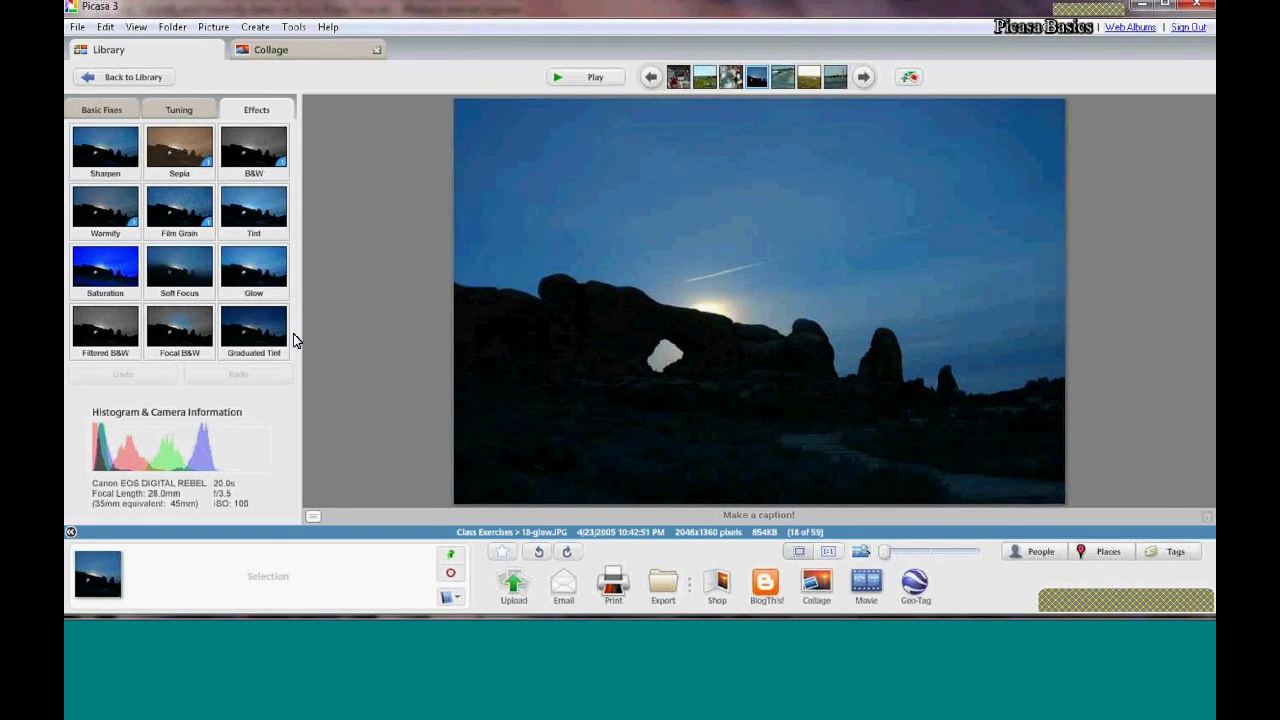
left_click(264, 270)
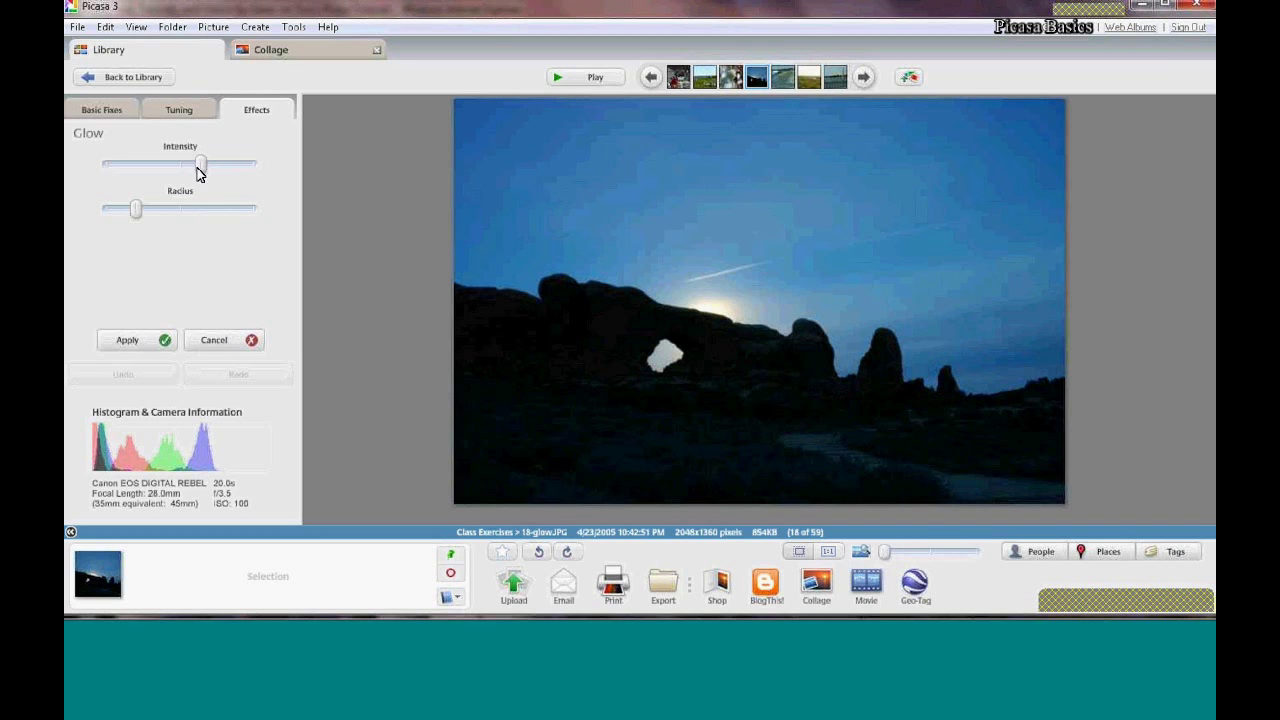
mouse_move(200, 165)
left_mouse_down()
mouse_move(100, 150)
mouse_move(206, 166)
left_mouse_up()
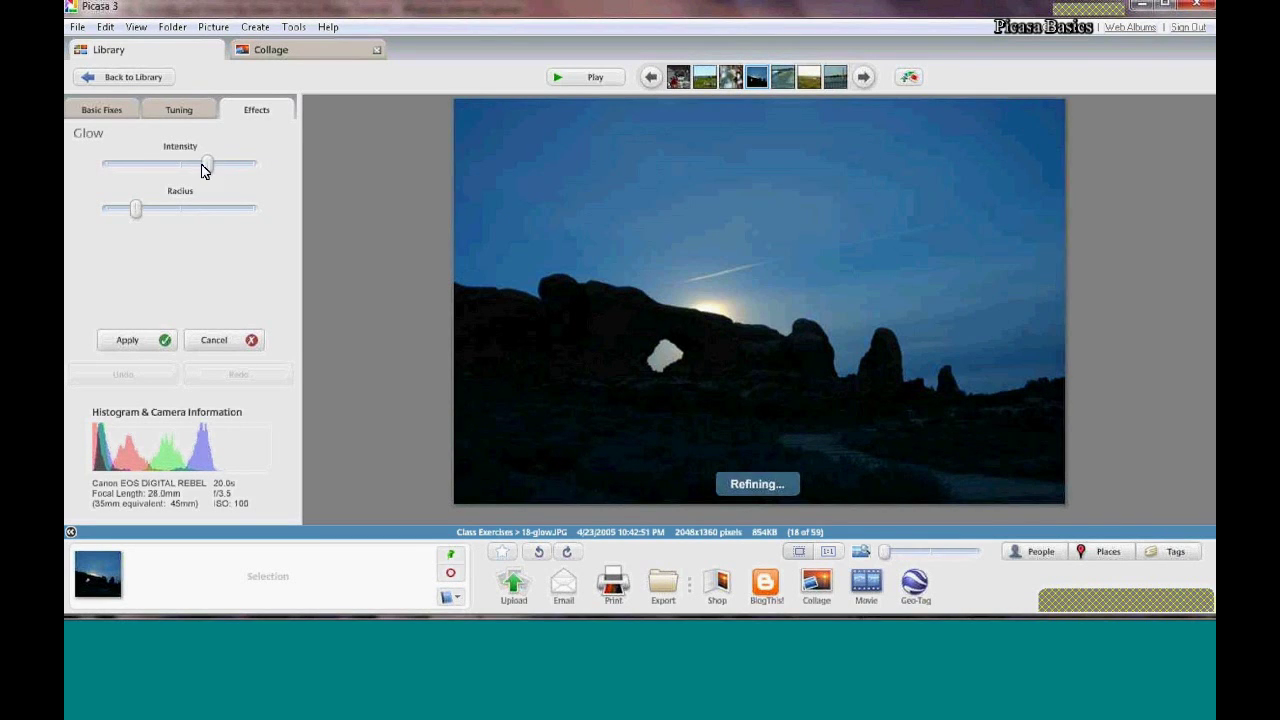
left_click_drag(135, 209, 150, 212)
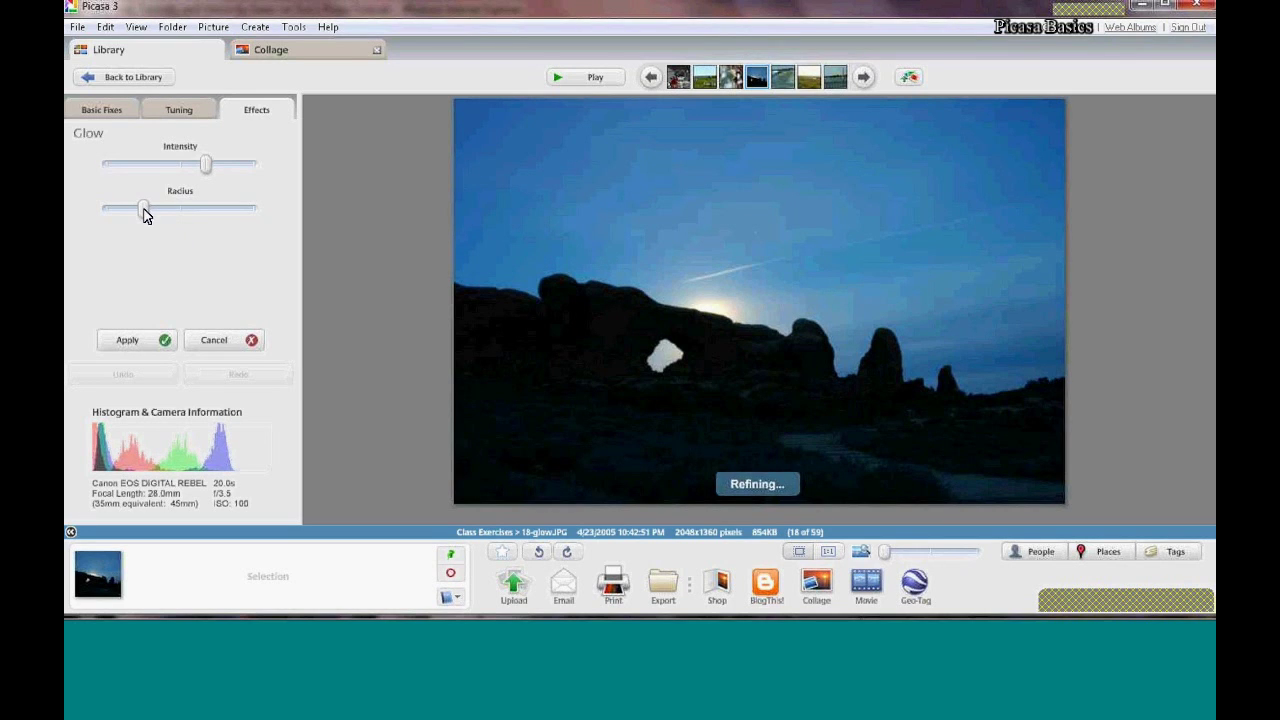
left_click(138, 341)
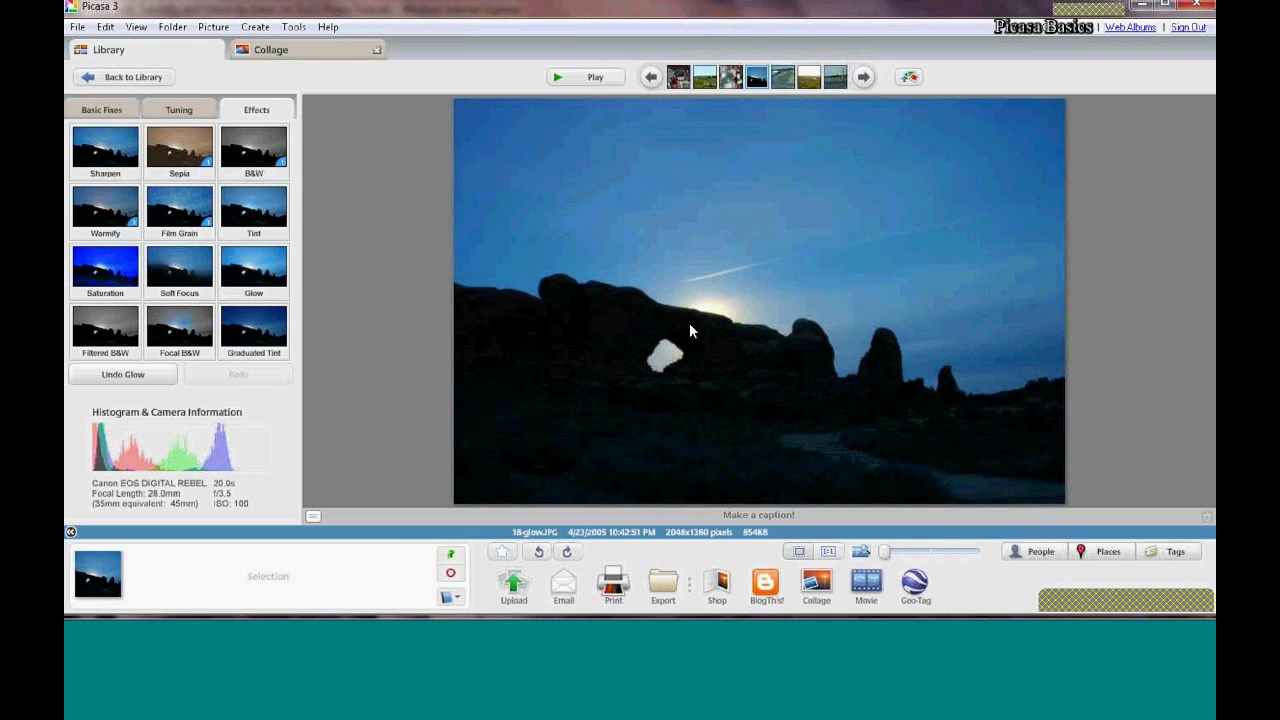
Apply Saturation to the Maid of the Mist rainbow photo at about two thirds, trying the maximum amount first
left_click(865, 79)
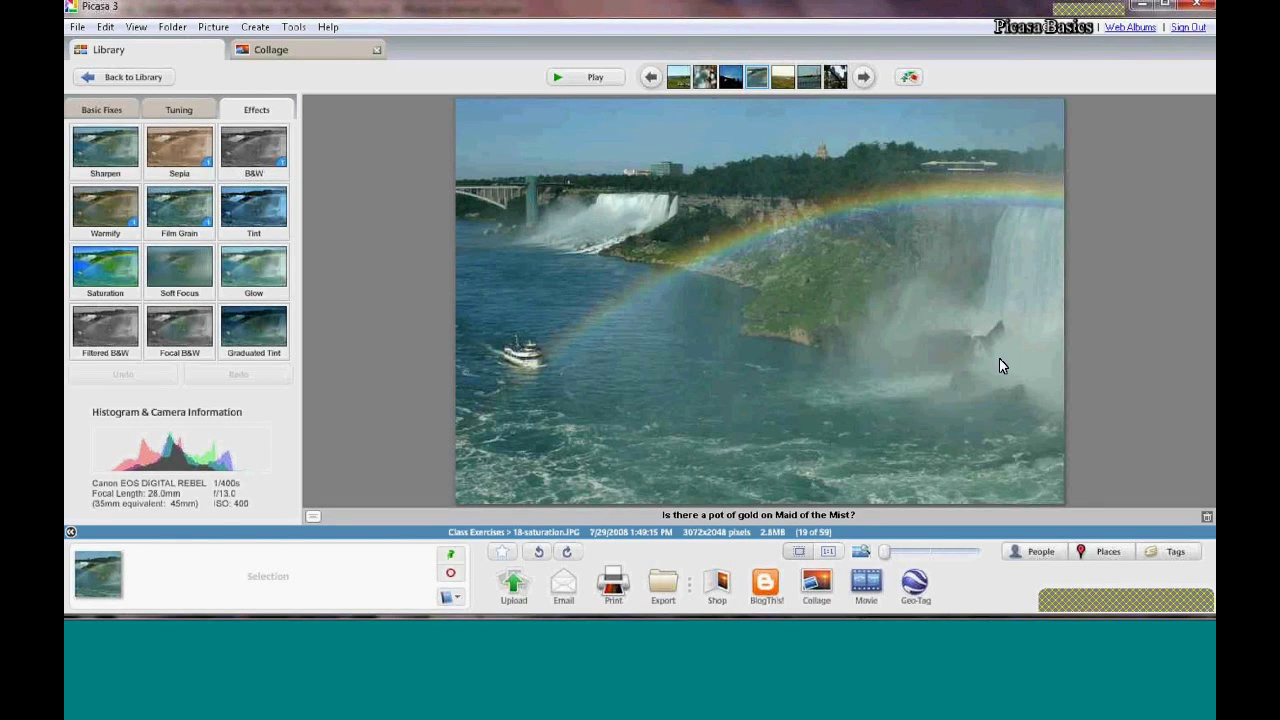
left_click(100, 280)
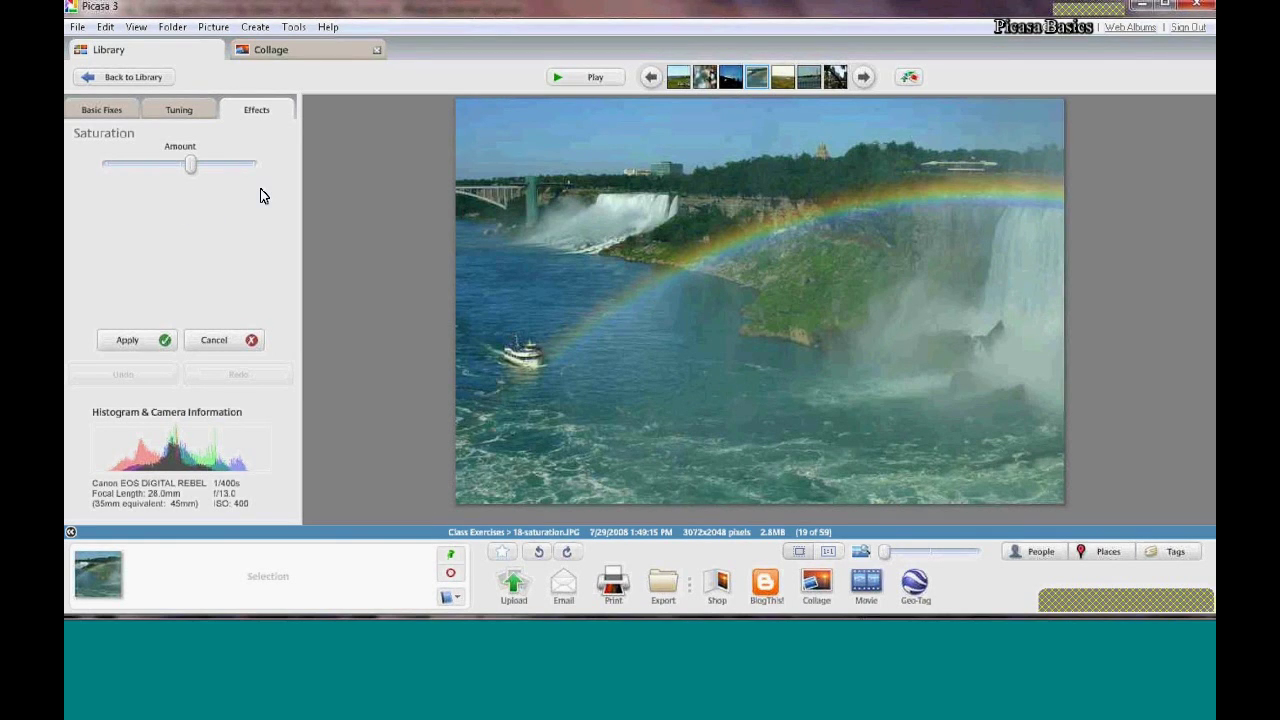
left_click_drag(190, 170, 285, 179)
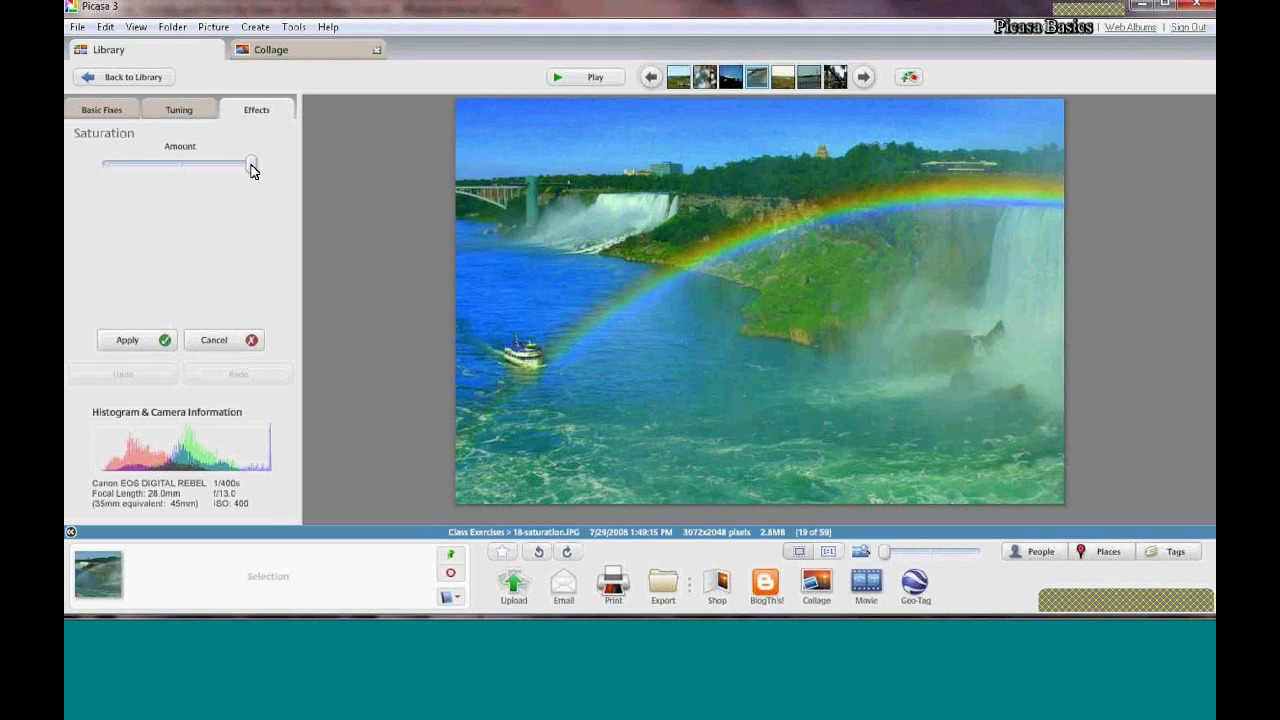
left_click_drag(251, 166, 204, 165)
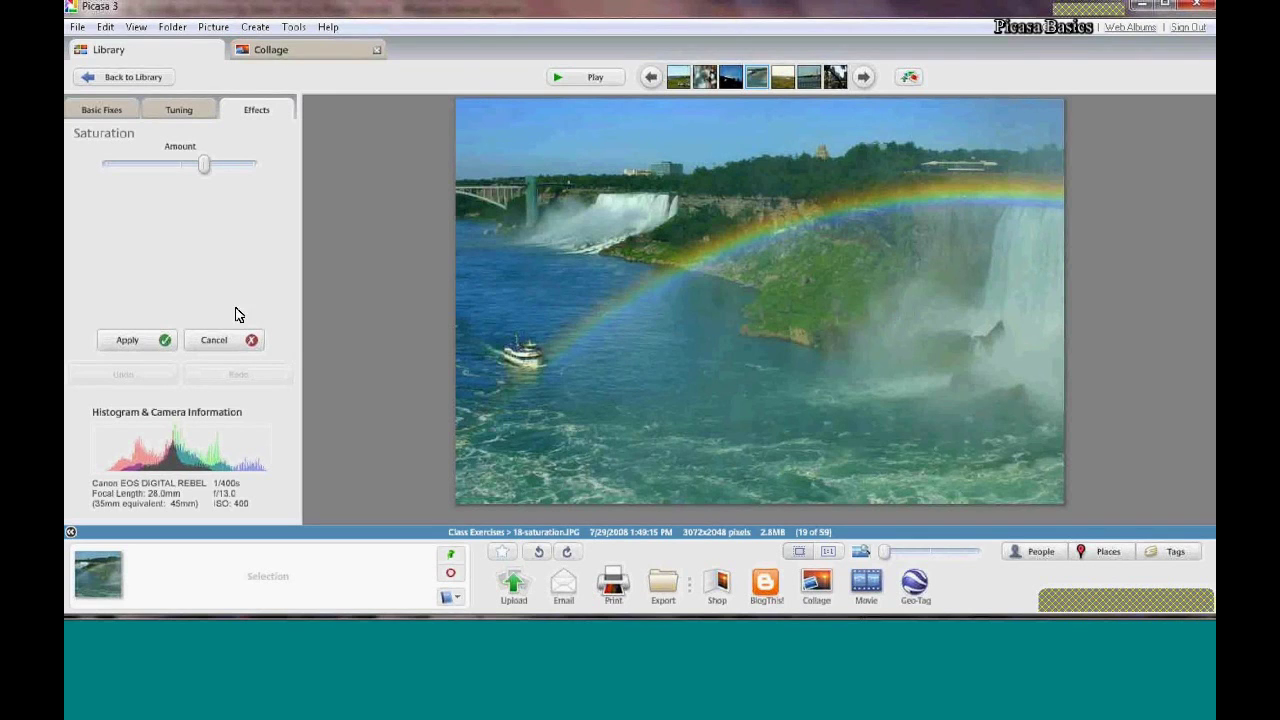
left_click(155, 350)
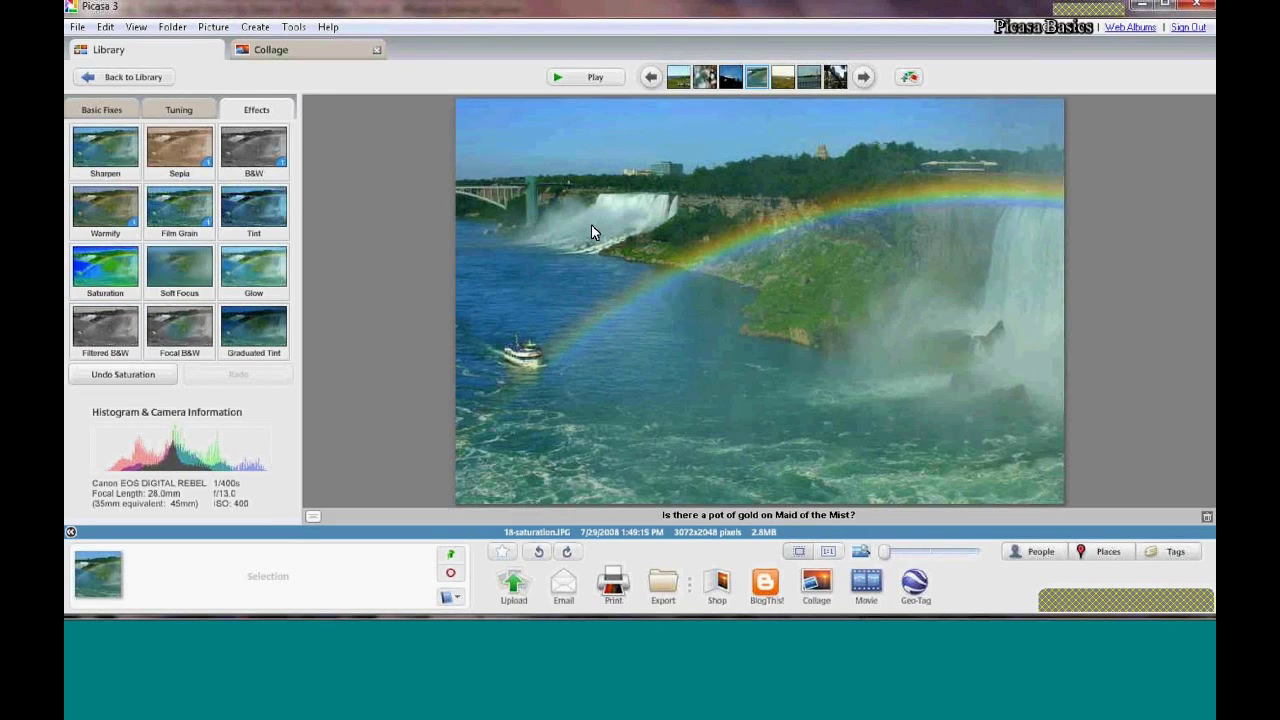
Crop the Beginning of Fall Colors photo manually to the treetops, river and sky, cutting out the power plant
left_click(864, 79)
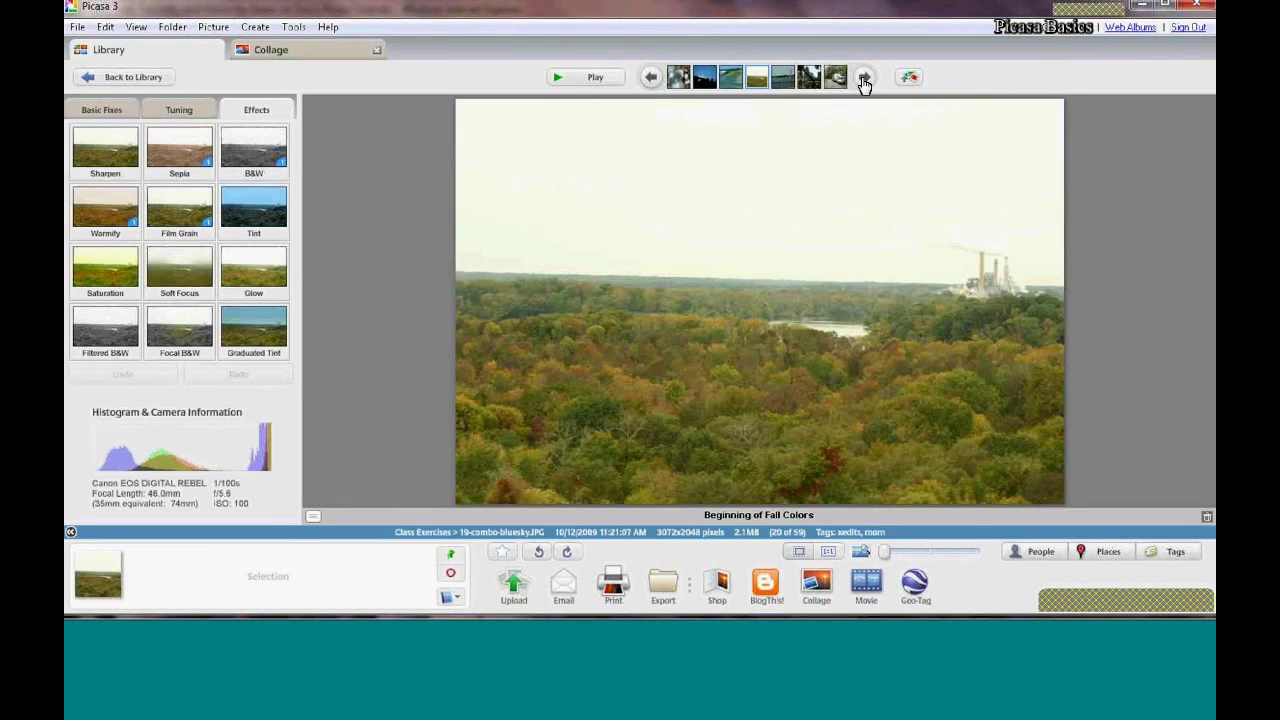
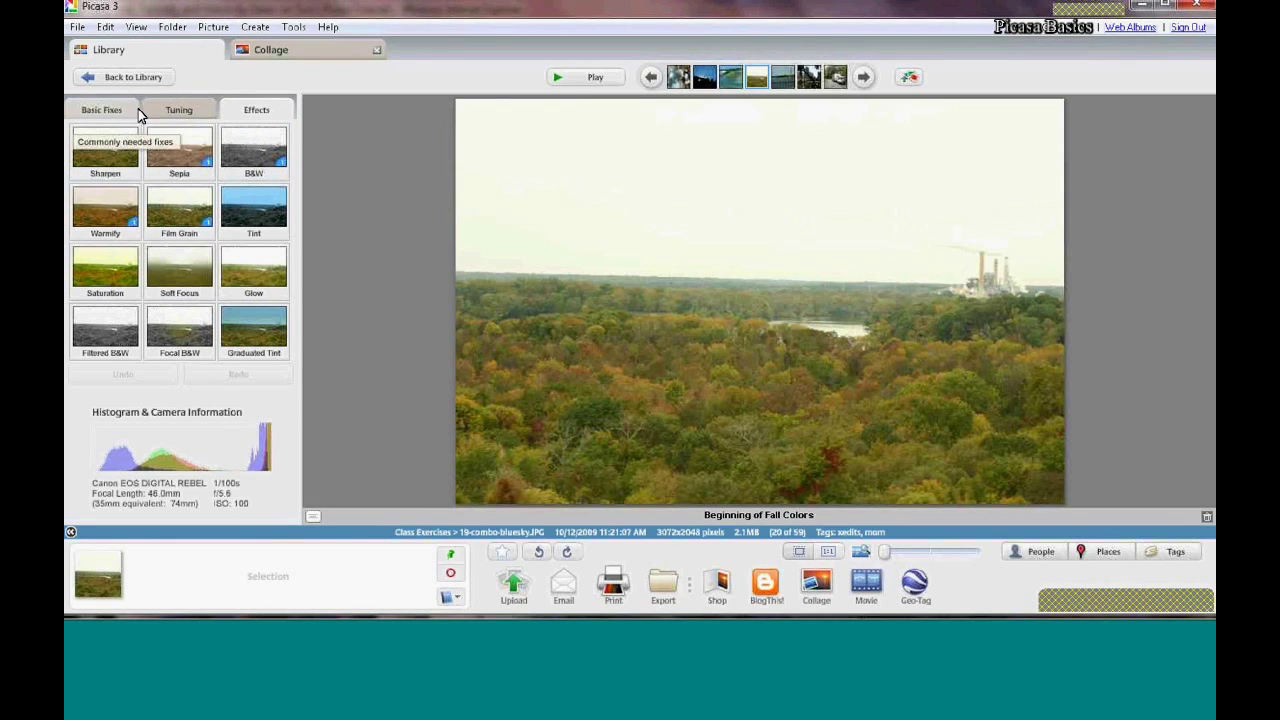
left_click(103, 112)
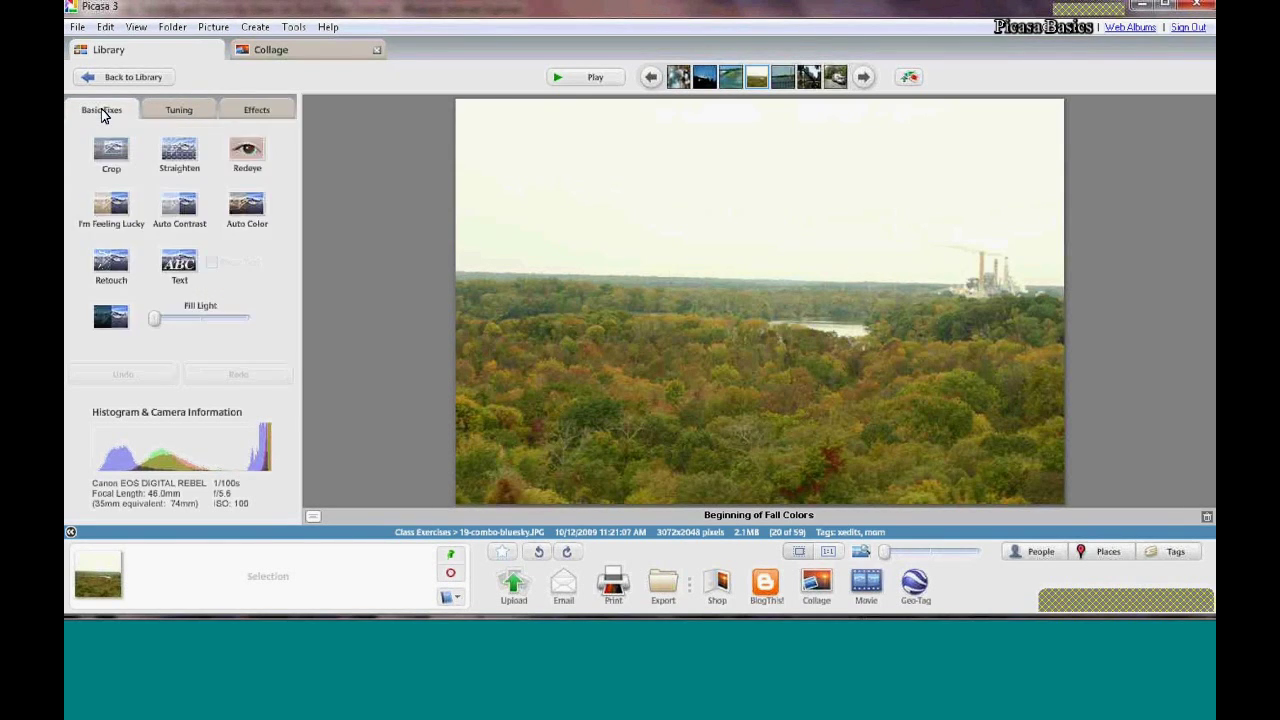
left_click(104, 160)
left_click_drag(576, 163, 943, 422)
key("Return")
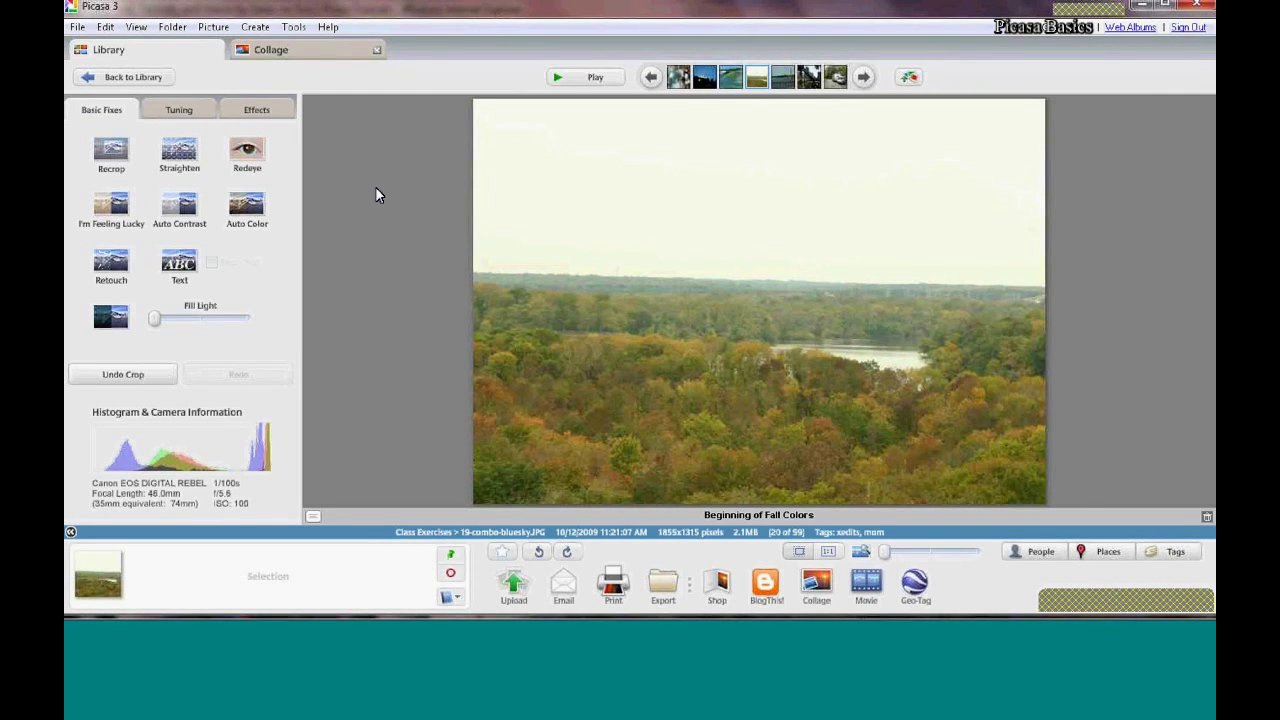
Auto-correct the cropped Beginning of Fall Colors photo with I'm Feeling Lucky and apply Saturation at about two thirds
left_click(111, 206)
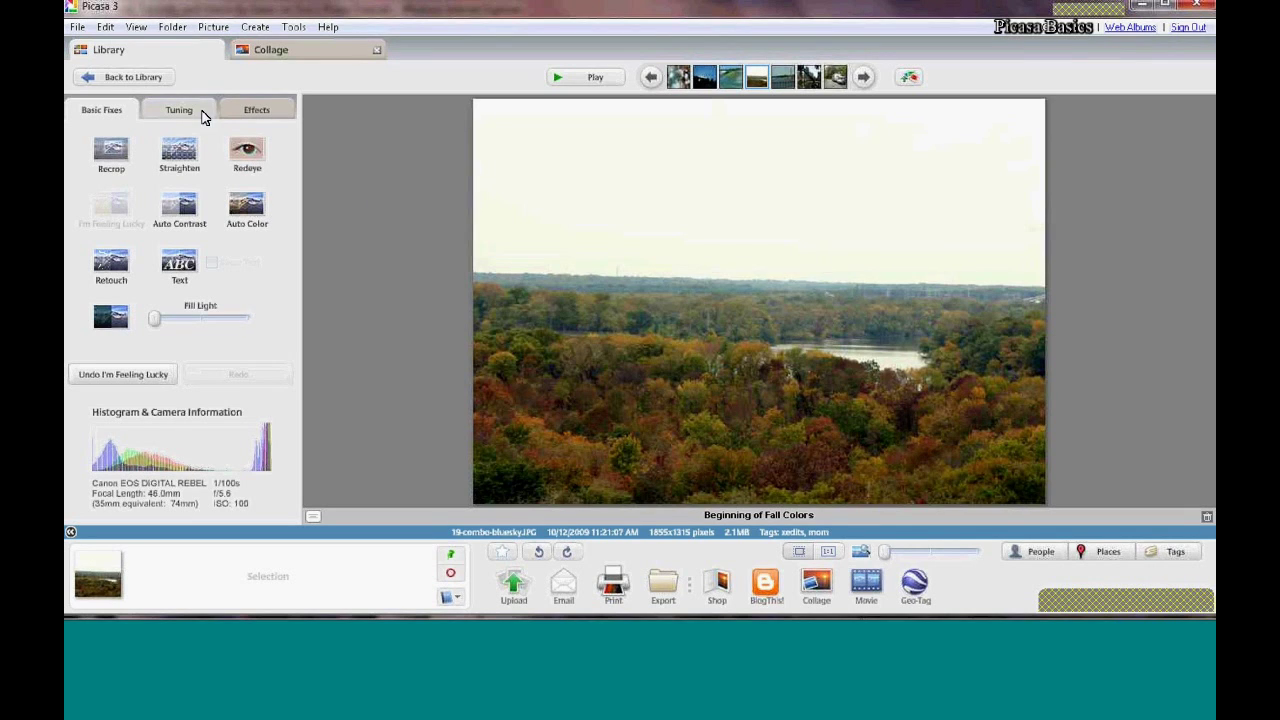
left_click(260, 111)
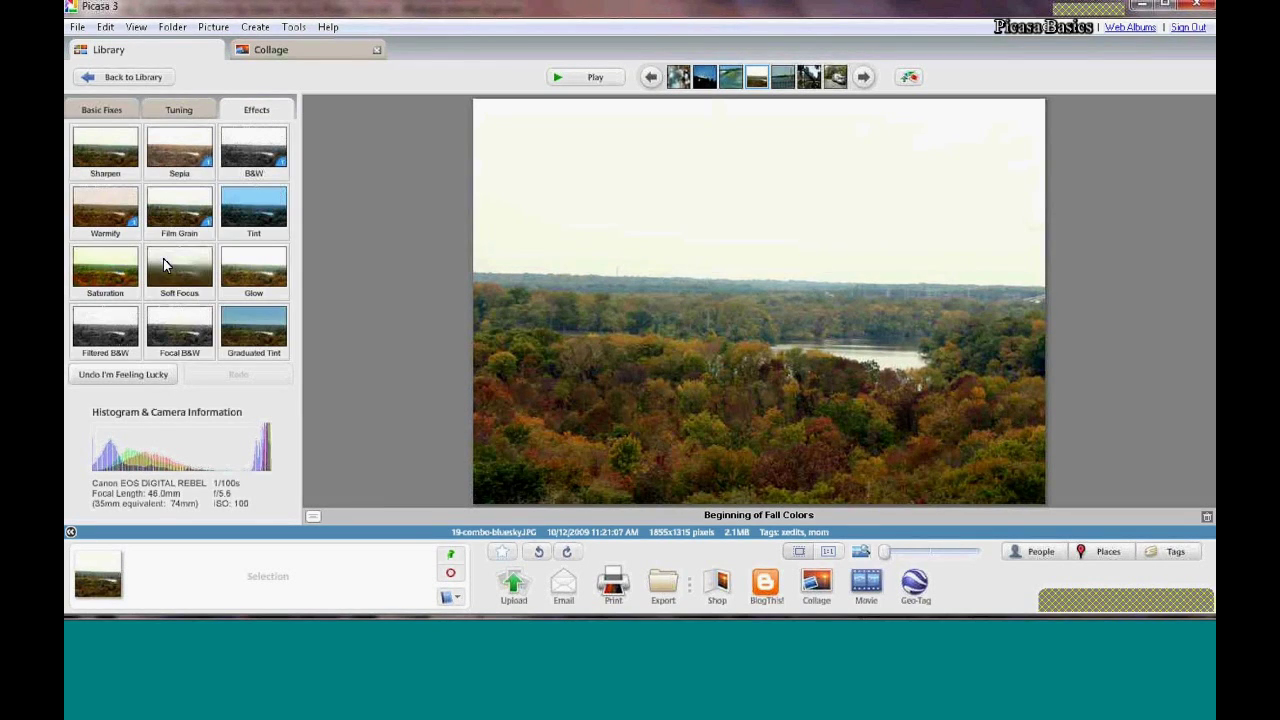
left_click(104, 270)
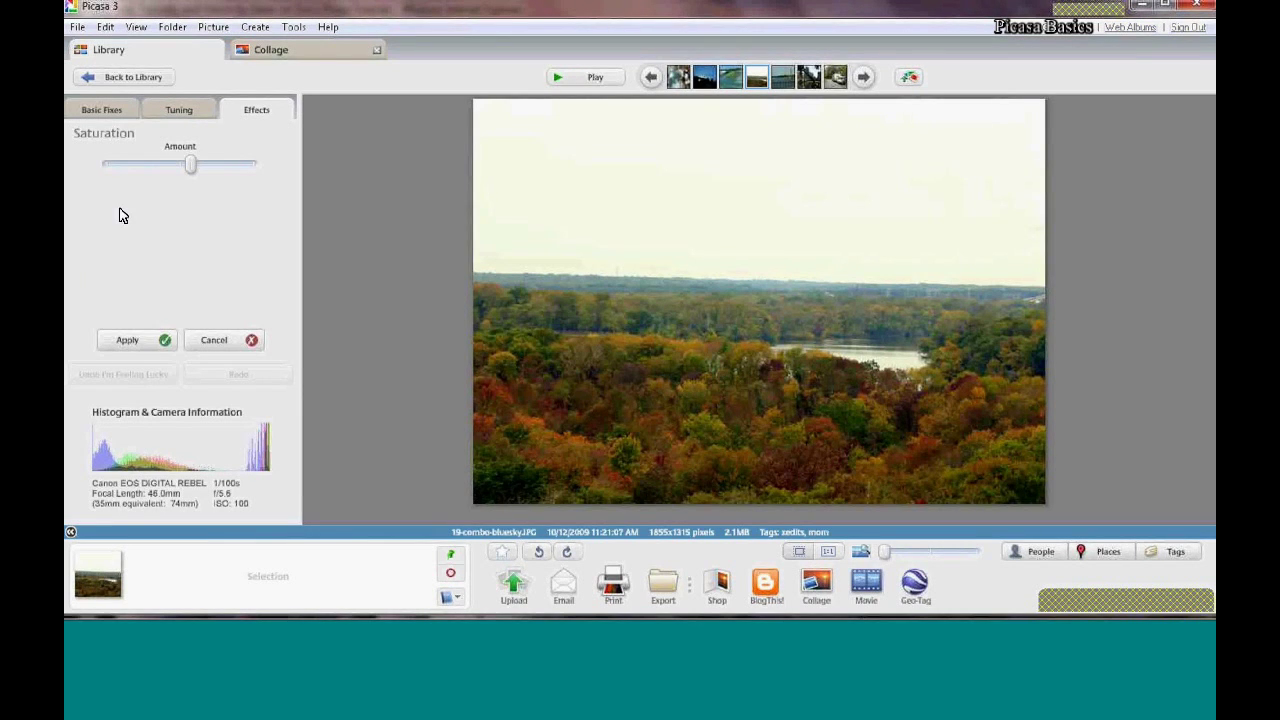
left_click_drag(190, 166, 214, 172)
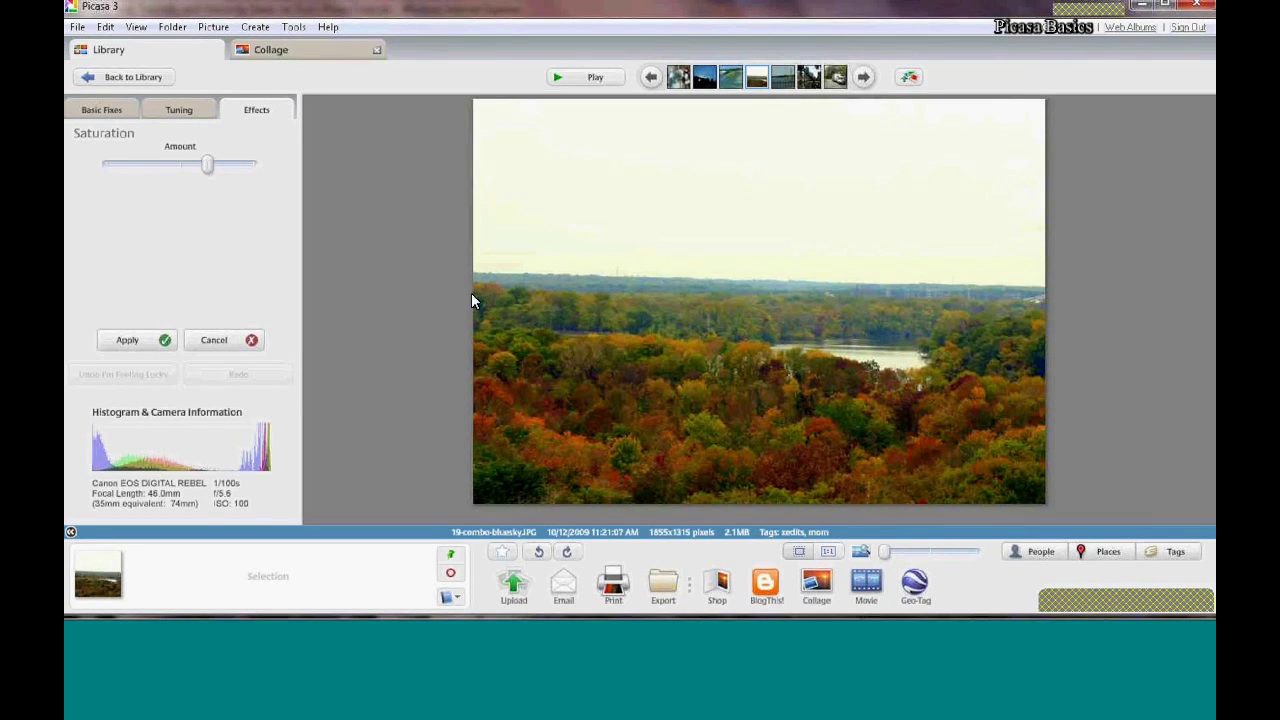
left_click(145, 340)
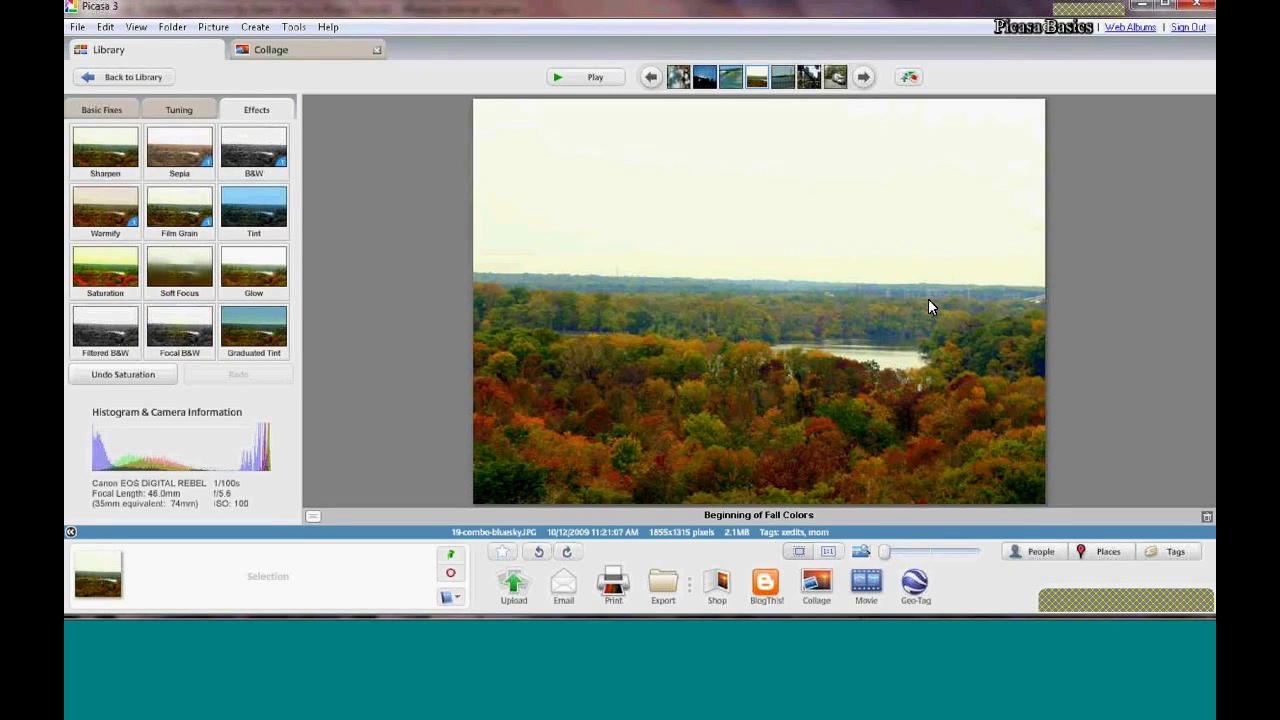
Straighten the Beginning of Fall Colors photo with a slight rotation so the horizon is level, and apply it
left_click(100, 110)
left_click(179, 152)
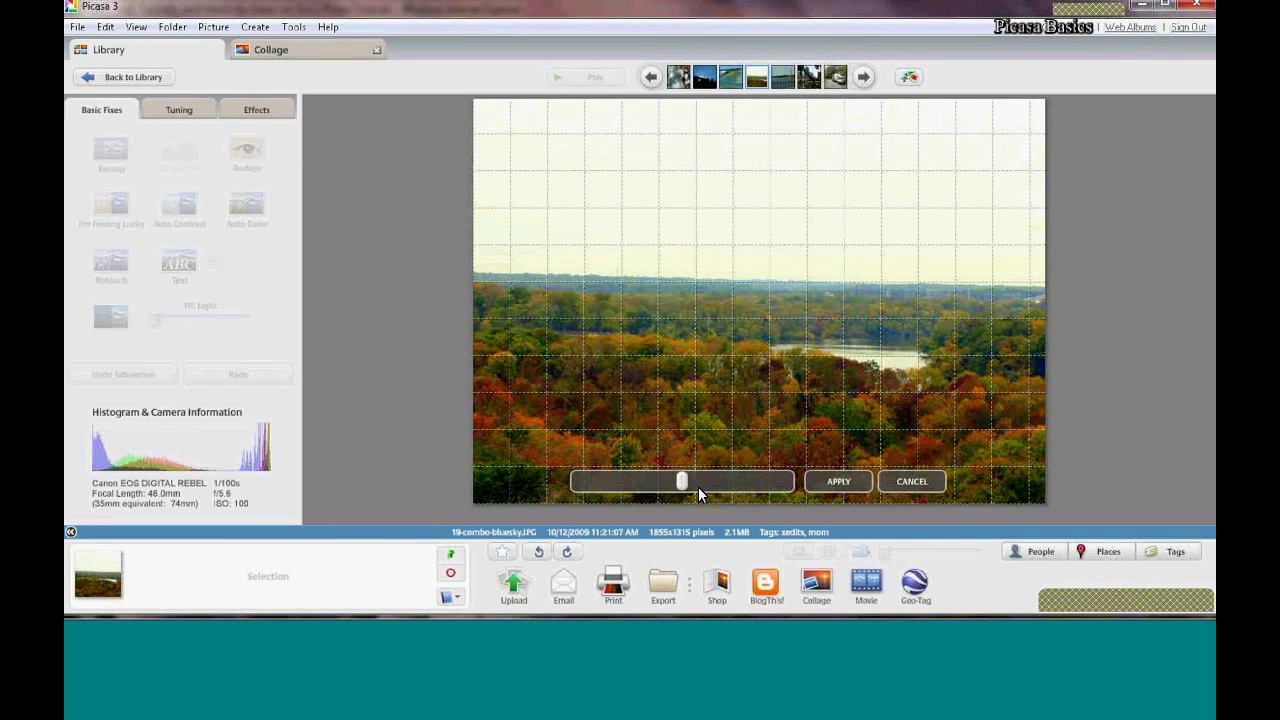
left_click(697, 483)
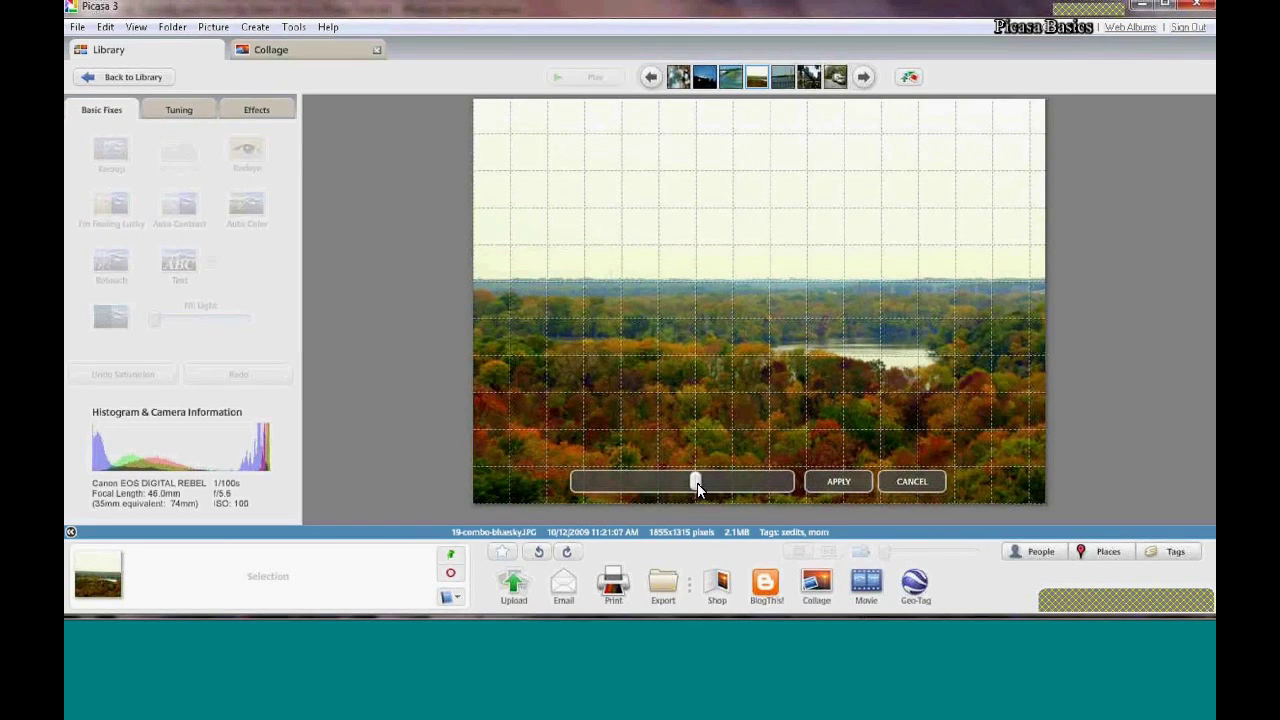
left_click(836, 483)
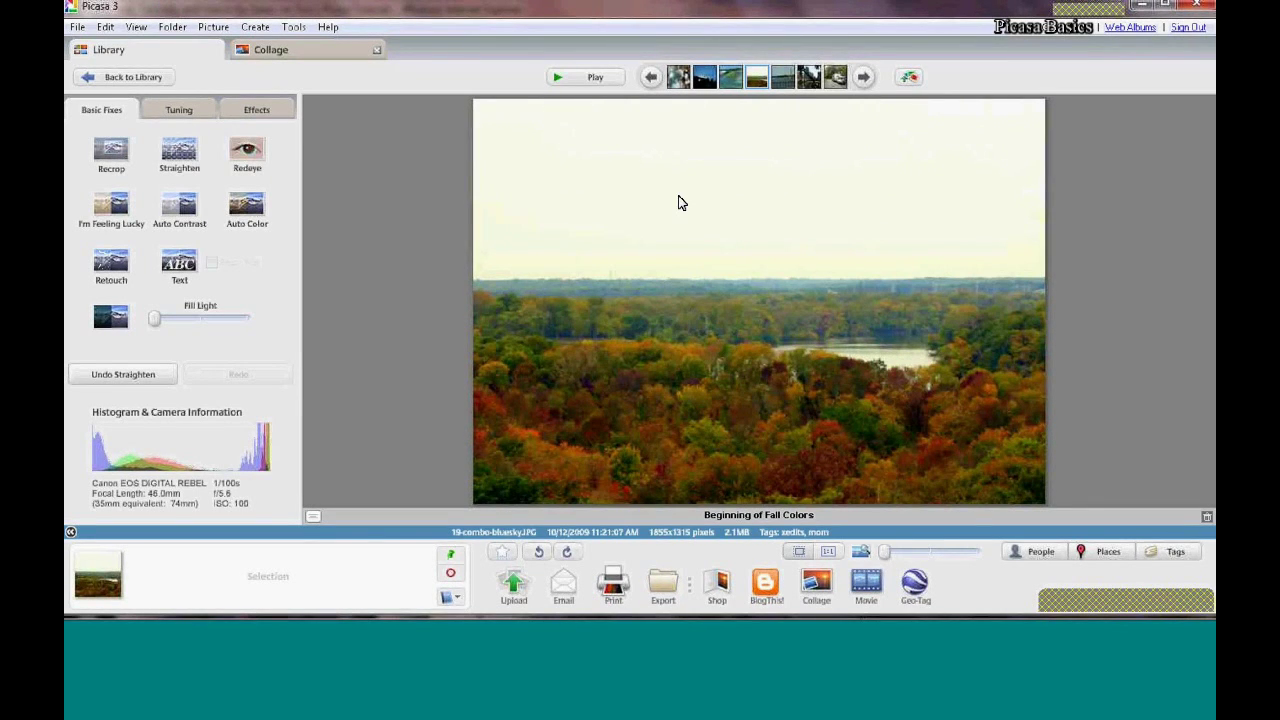
Start the Graduated Tint effect on the Beginning of Fall Colors photo and open its color choices
left_click(267, 107)
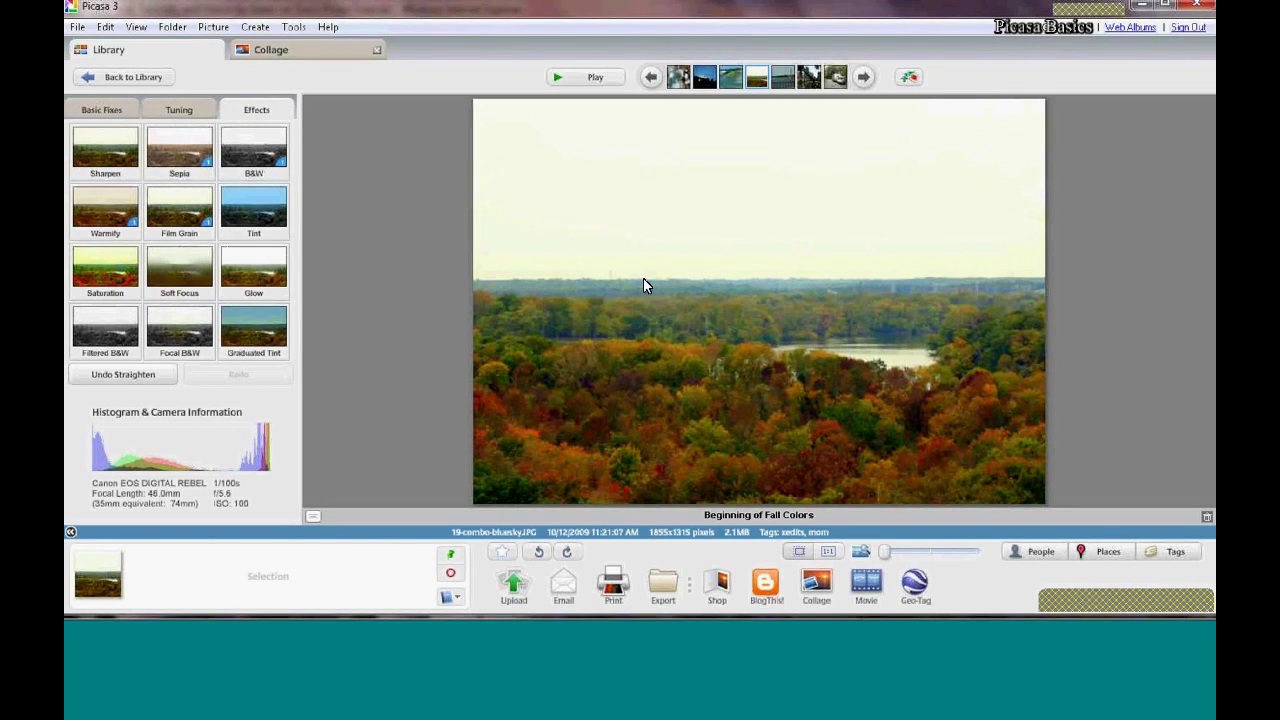
left_click(253, 342)
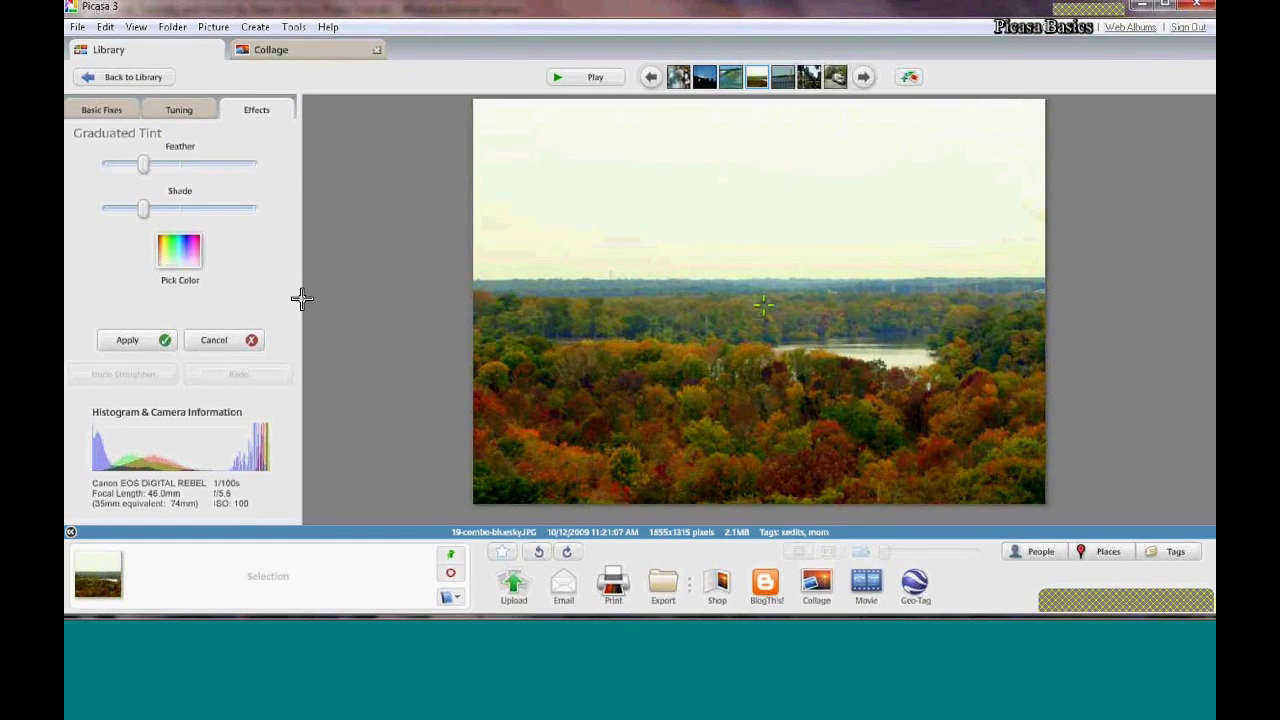
left_click(180, 265)
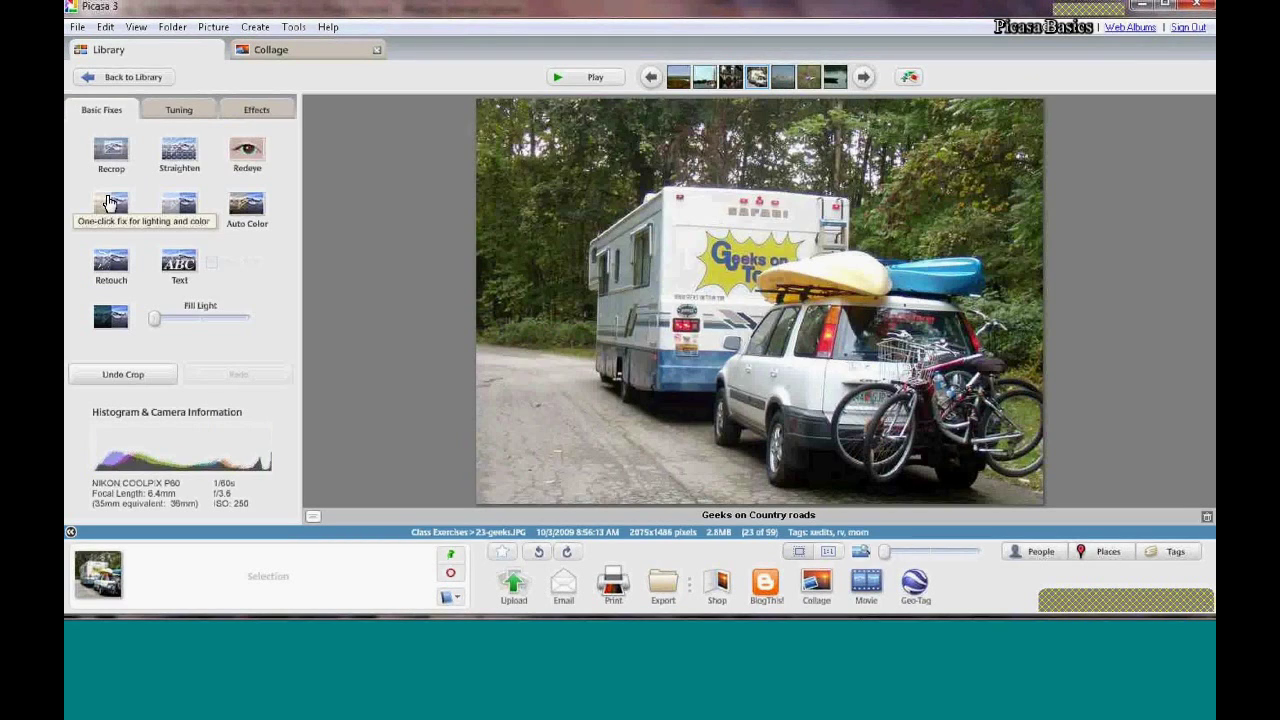
Auto-correct the Geeks on Country roads photo with I'm Feeling Lucky and raise its shadows to about a quarter
left_click(110, 203)
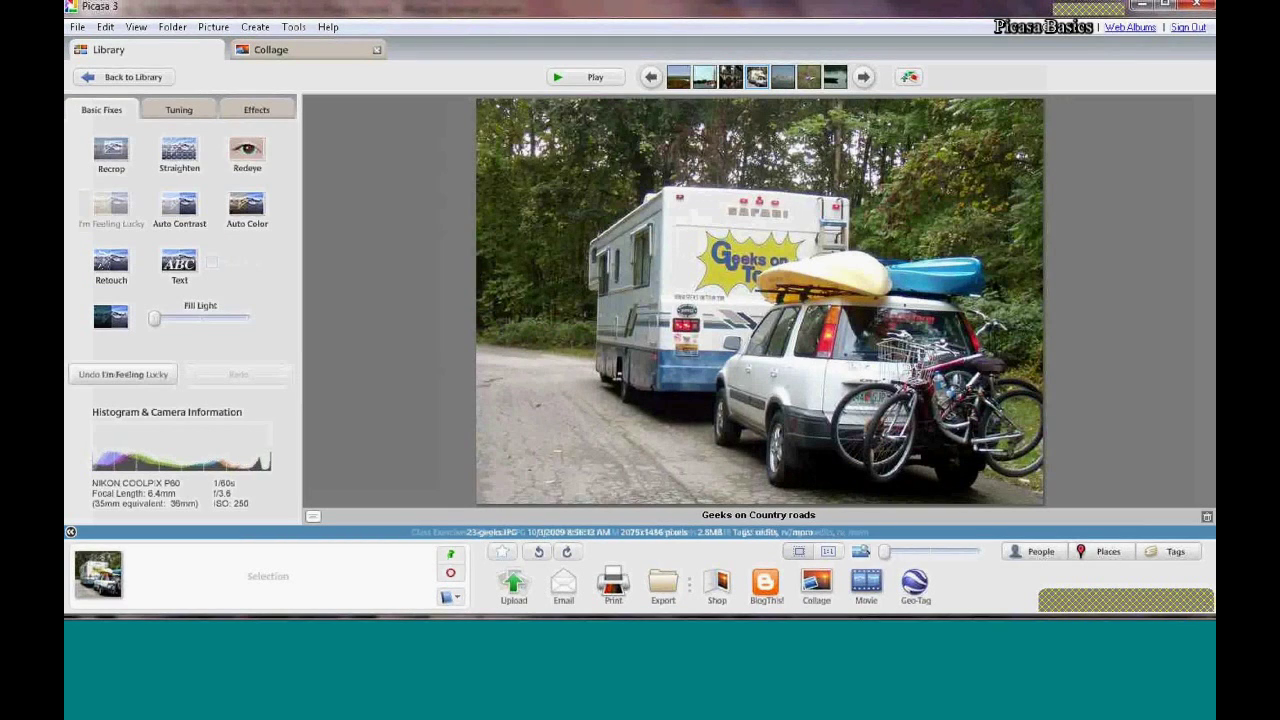
left_click(179, 110)
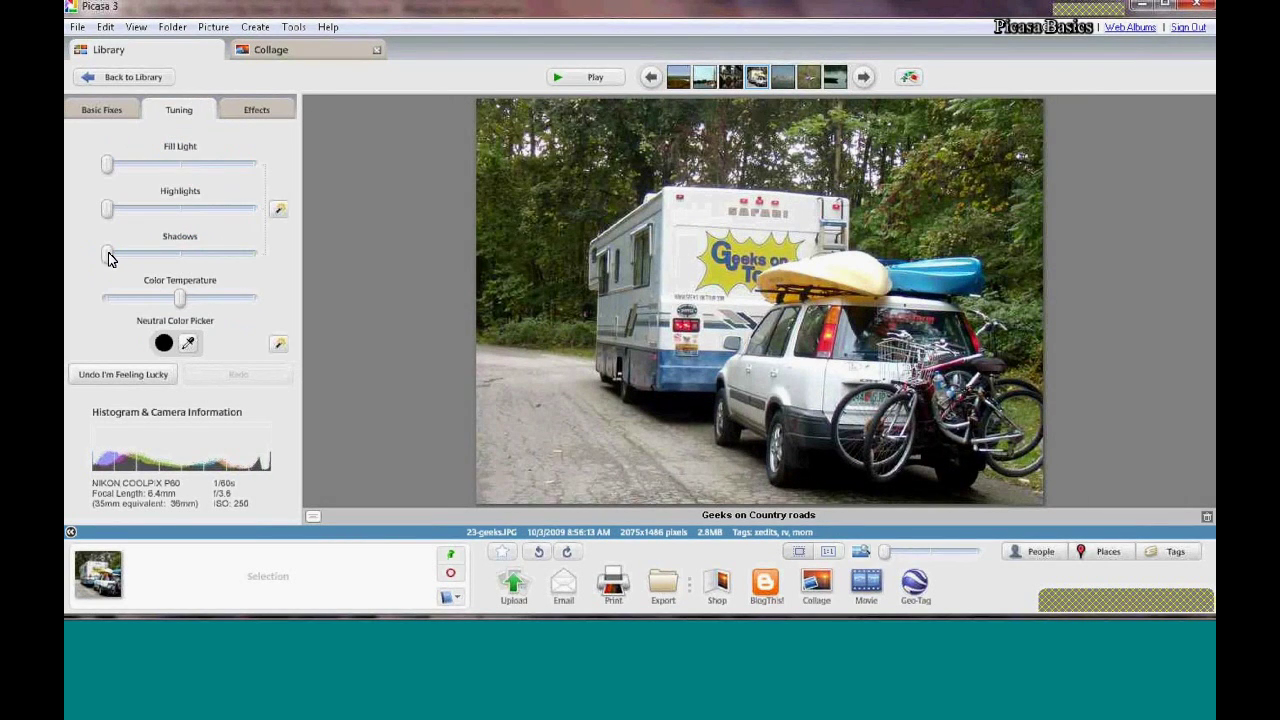
left_click_drag(108, 254, 145, 254)
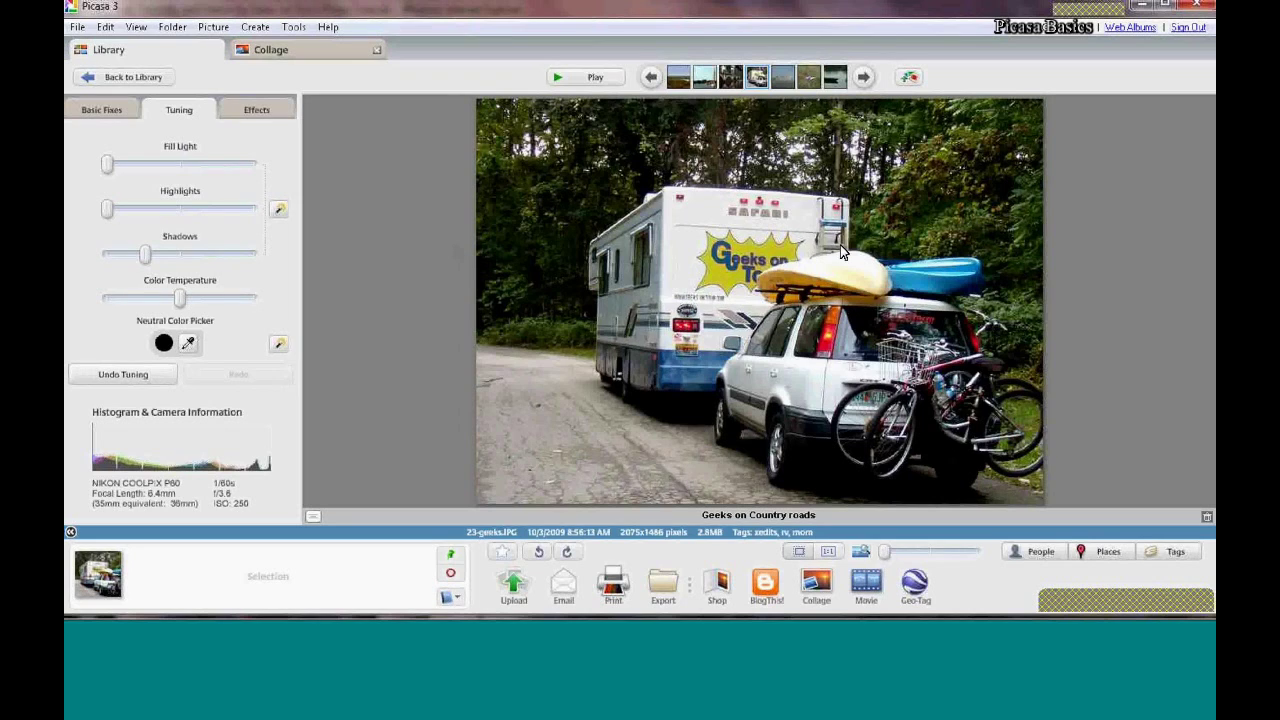